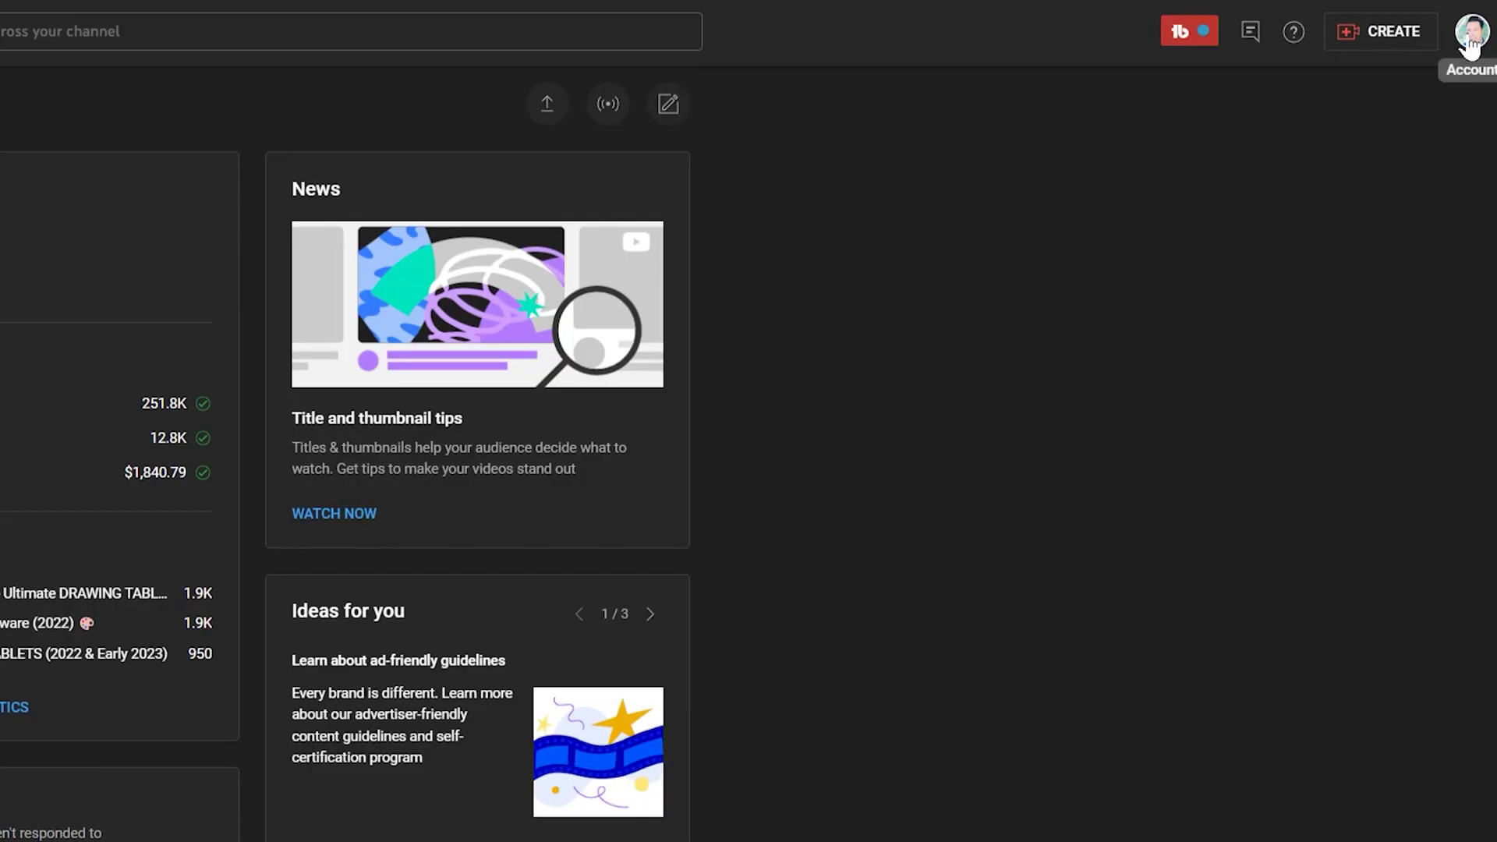
- Open the account switcher from the avatar and choose Add account to reach Google sign-in
{"action": "left_click", "coordinate": [1482, 41]}
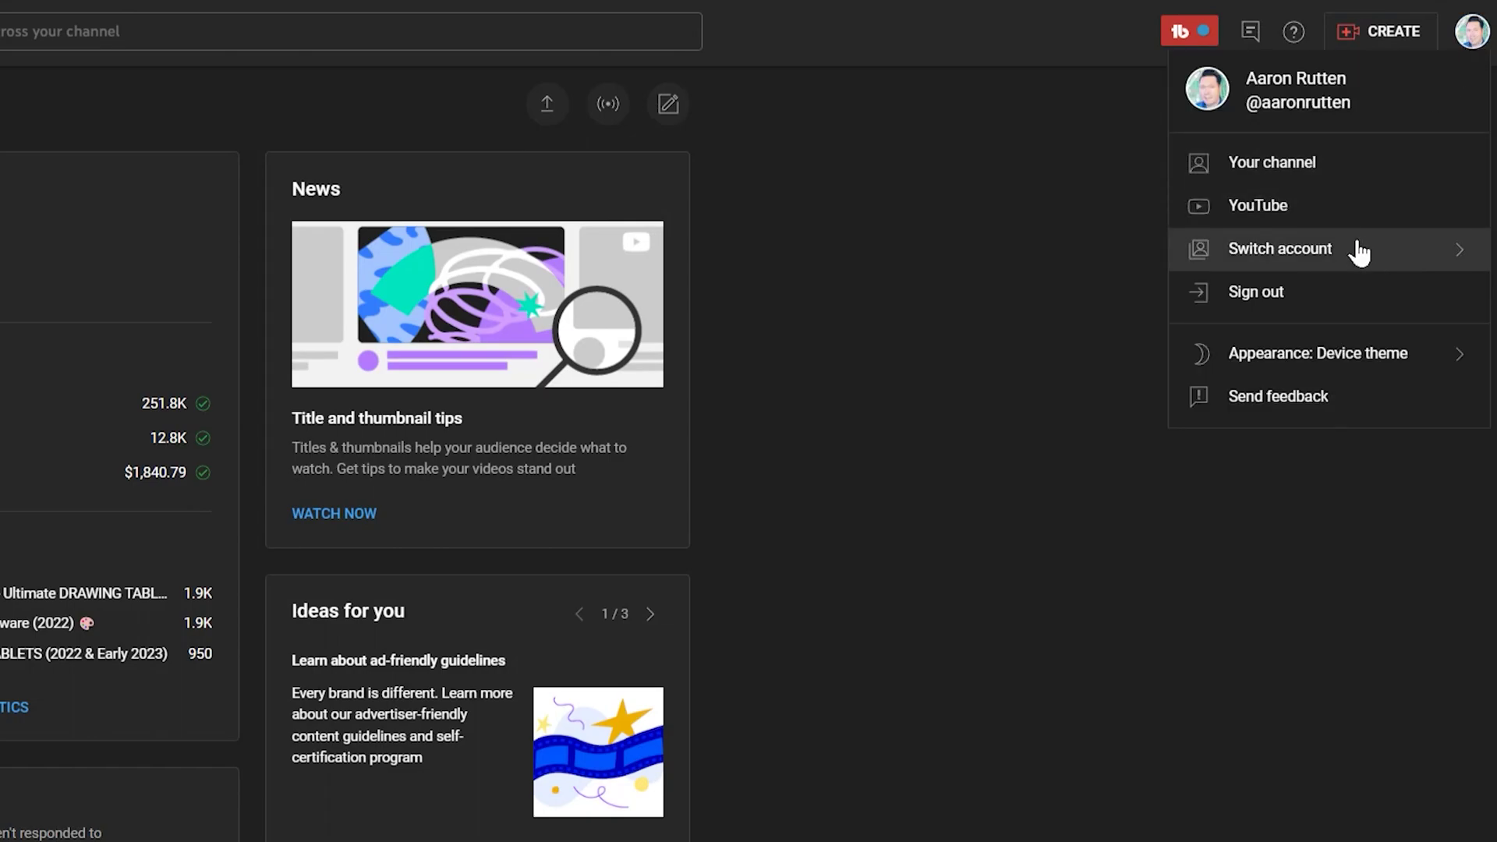
{"action": "left_click", "coordinate": [1360, 257]}
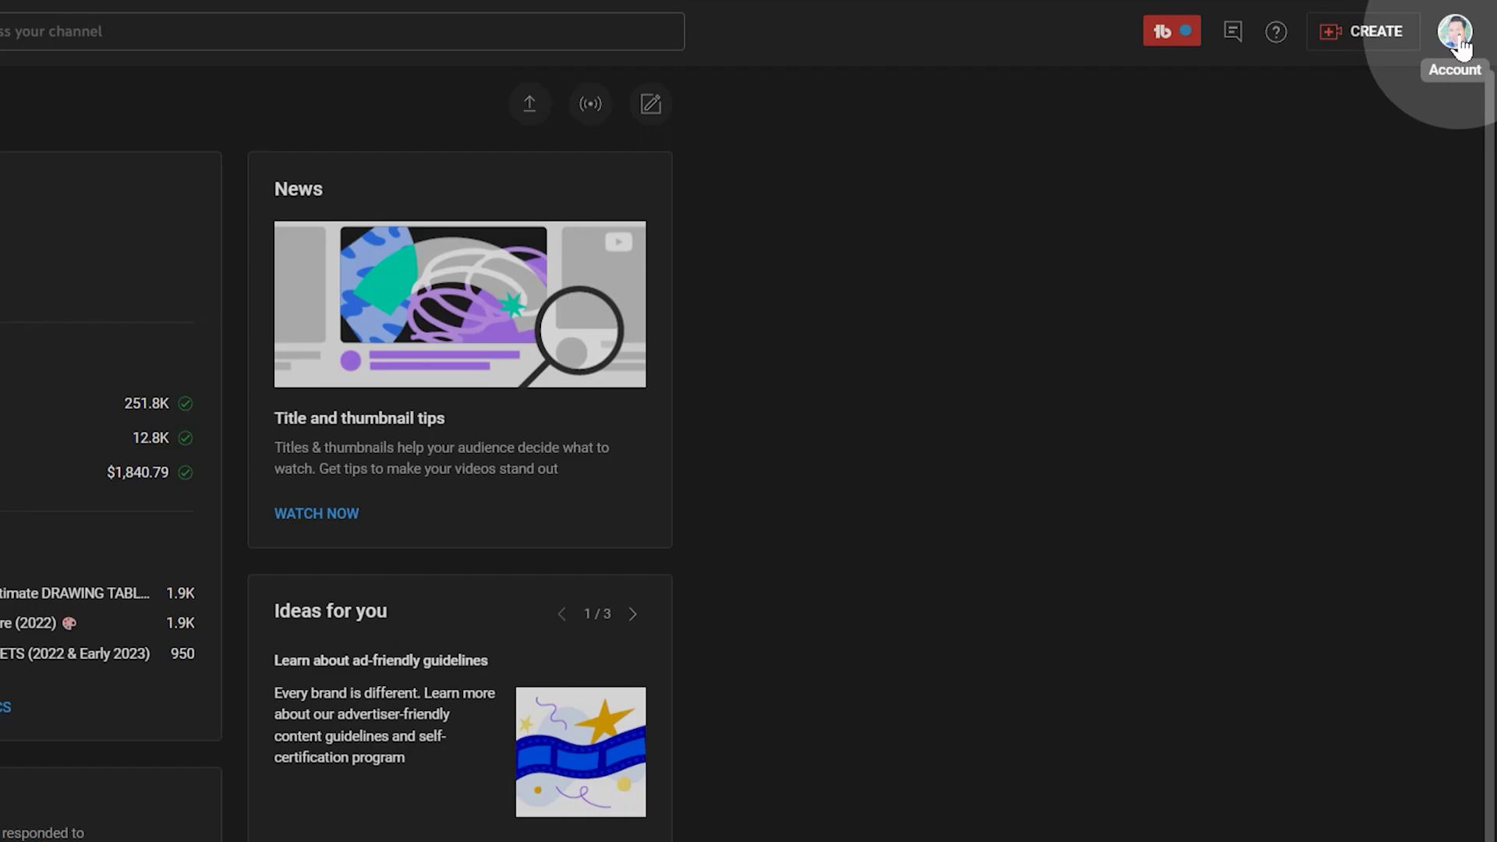
{"action": "left_click", "coordinate": [1455, 33]}
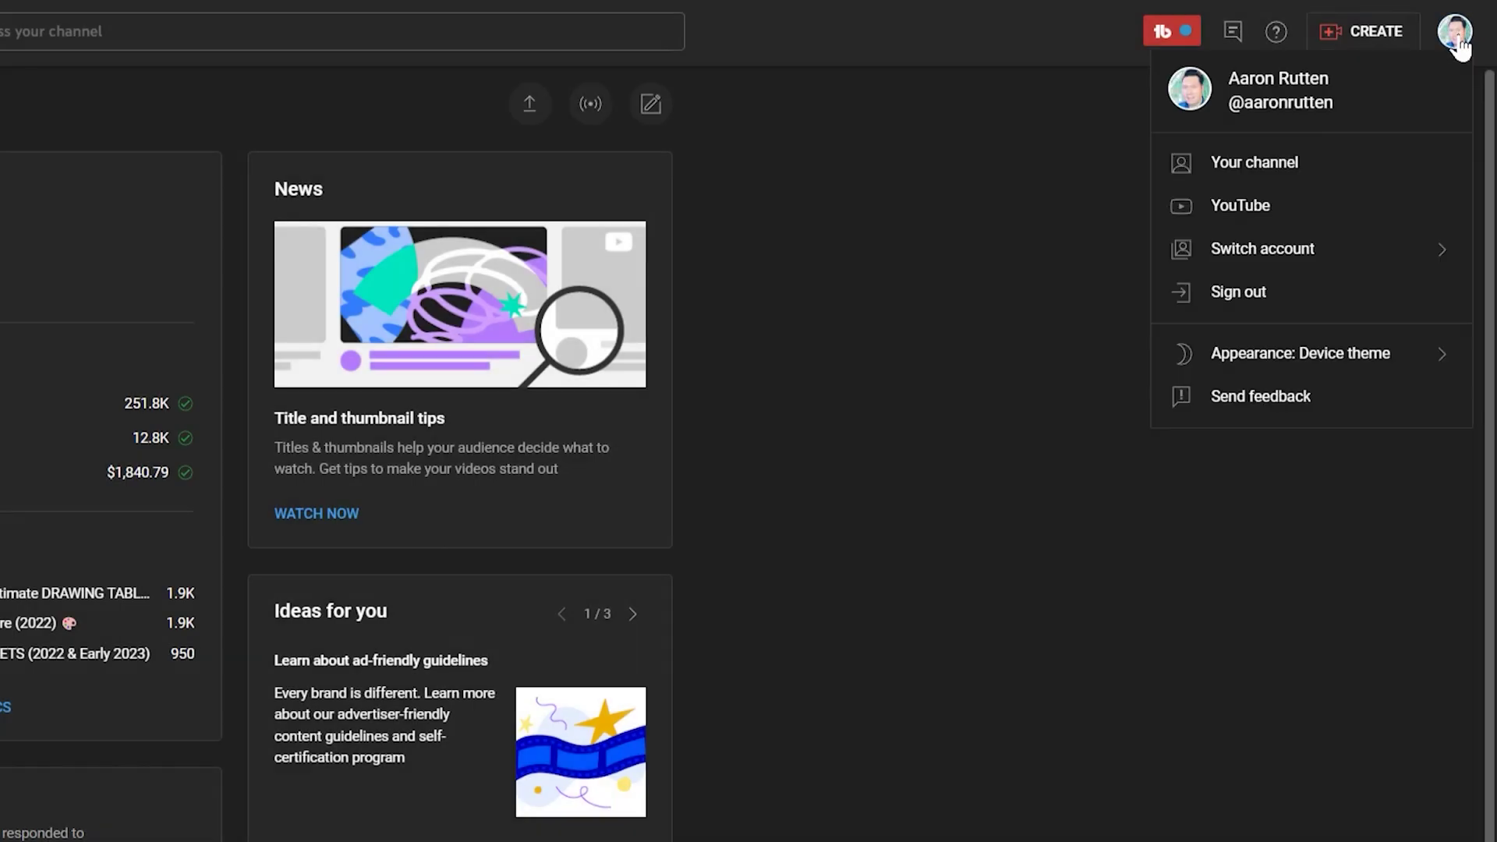
{"action": "left_click", "coordinate": [1341, 250]}
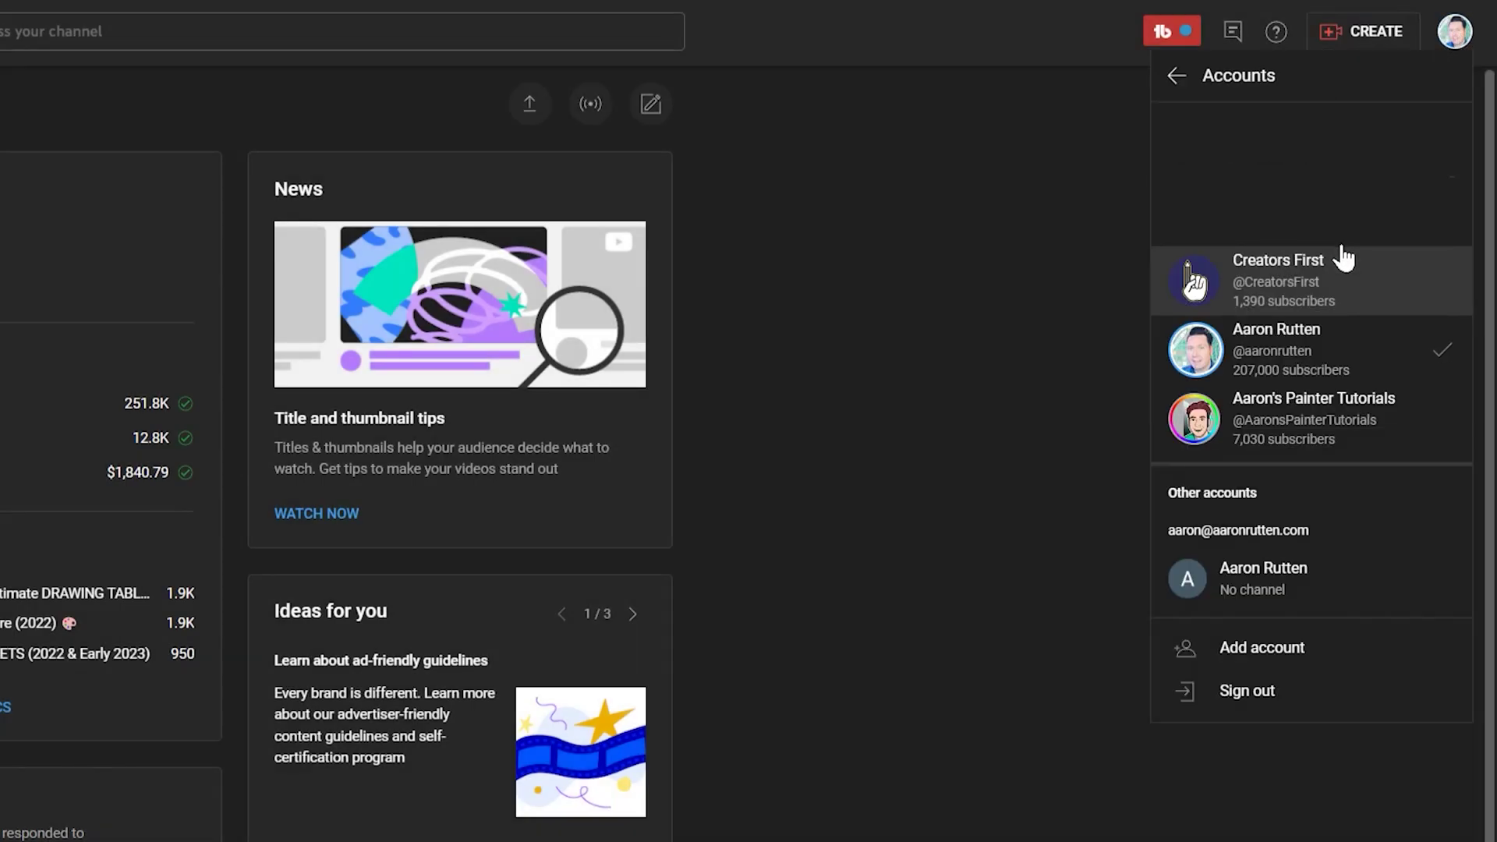
{"action": "left_click", "coordinate": [1271, 655]}
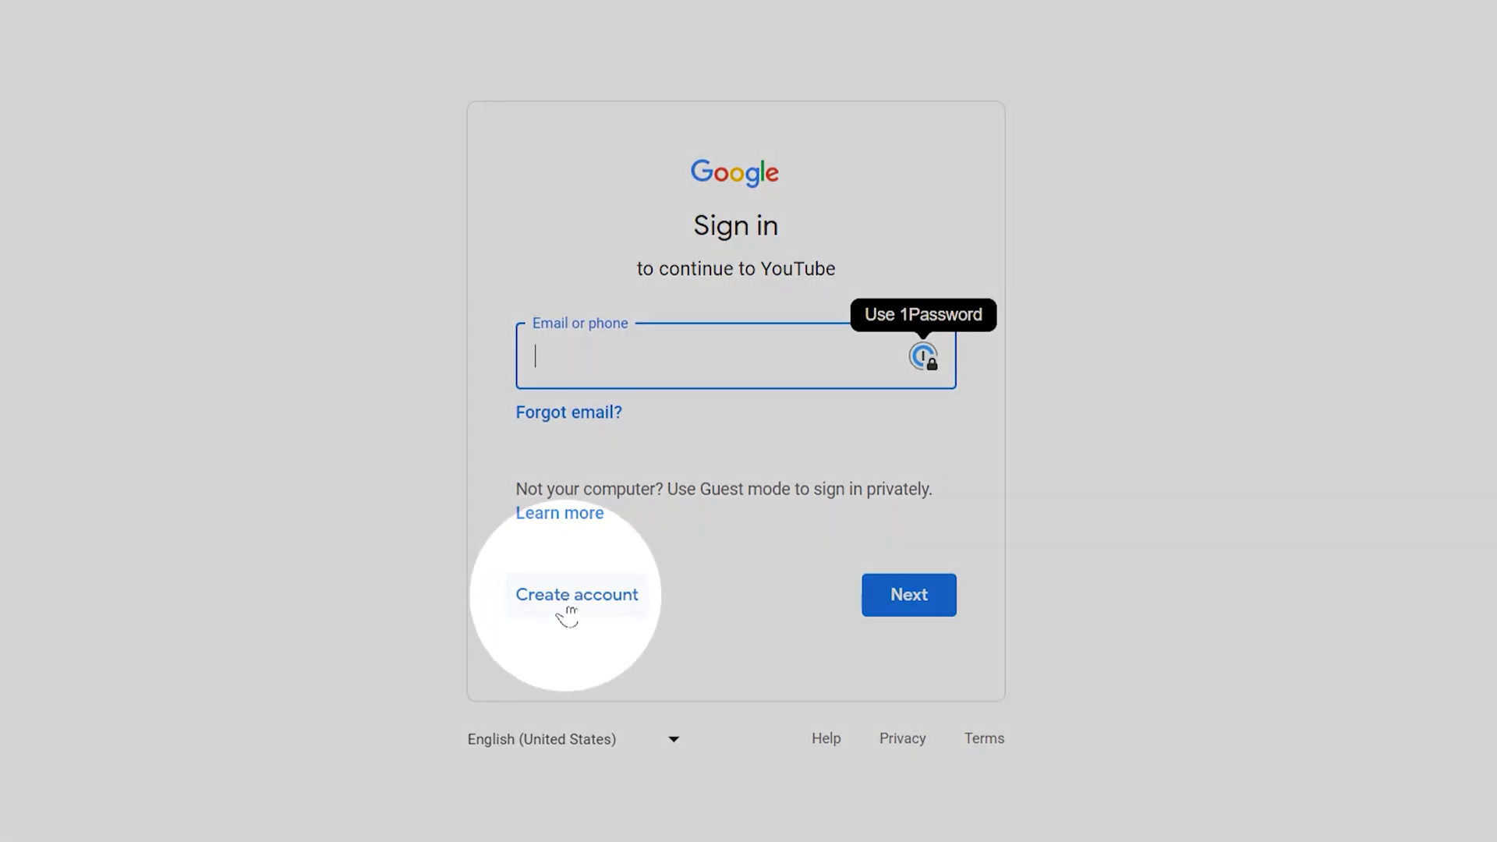
- Start a new Google account and enter the owner's first and last name
{"action": "left_click", "coordinate": [578, 607]}
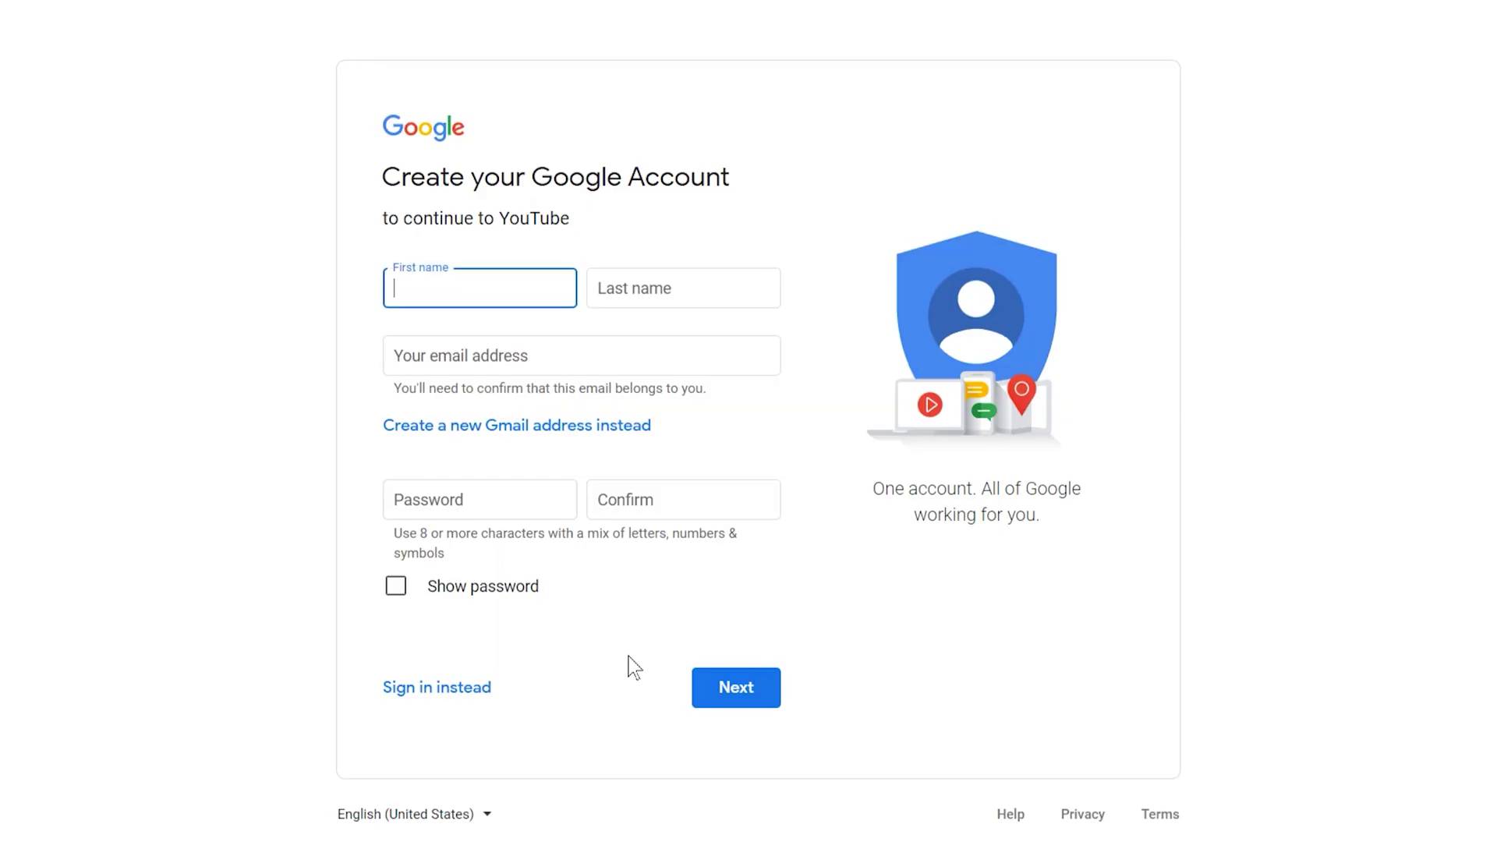
{"action": "type", "text": "aron"}
{"action": "key", "text": "Tab"}
{"action": "type", "text": "Rutten"}
- Choose to create a new Gmail address instead and enter the account password
{"action": "left_click", "coordinate": [543, 425]}
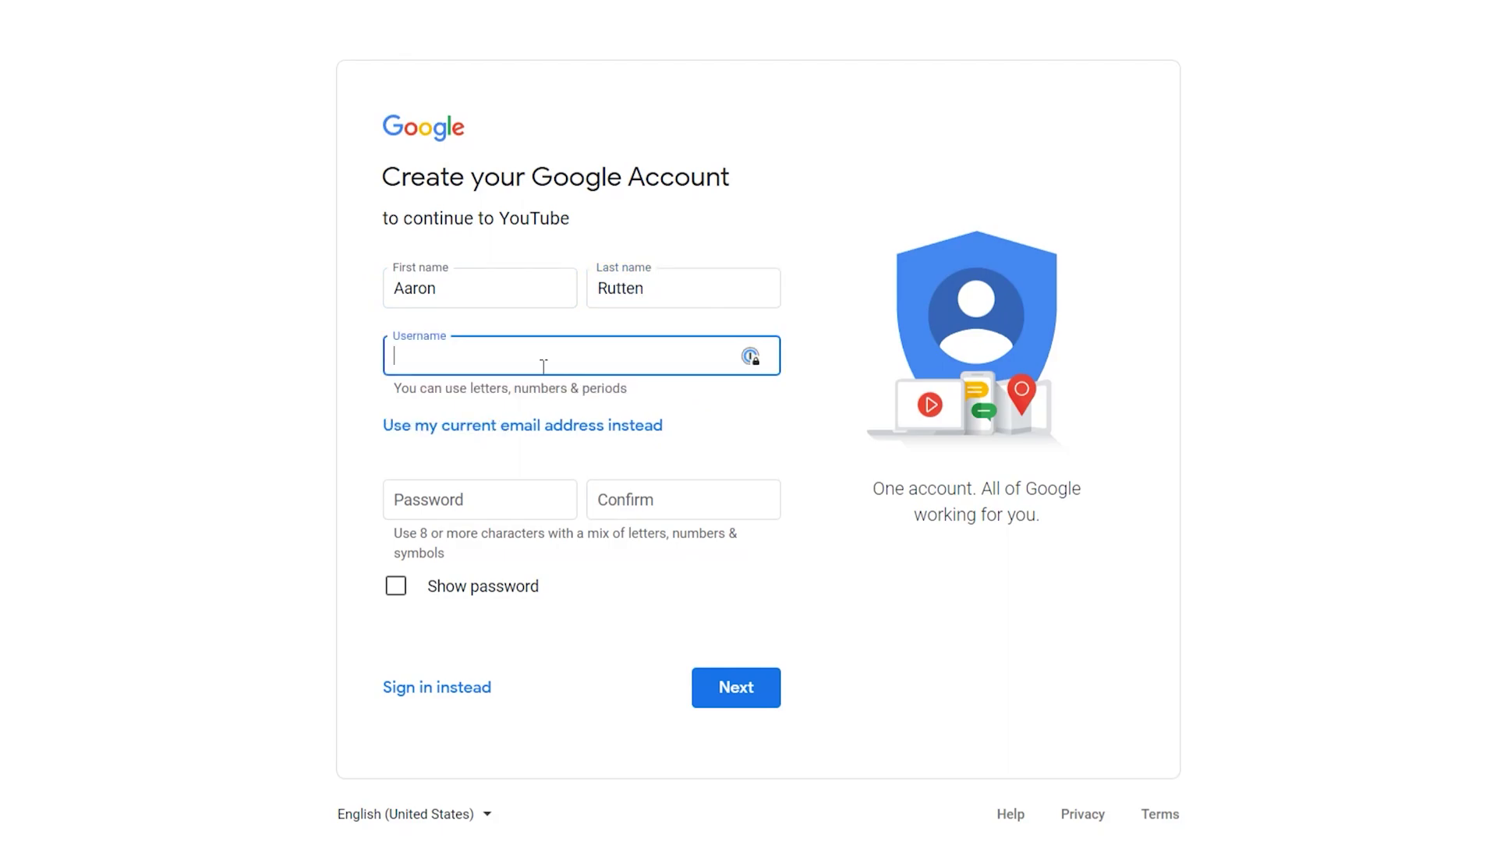
{"action": "left_click", "coordinate": [521, 427]}
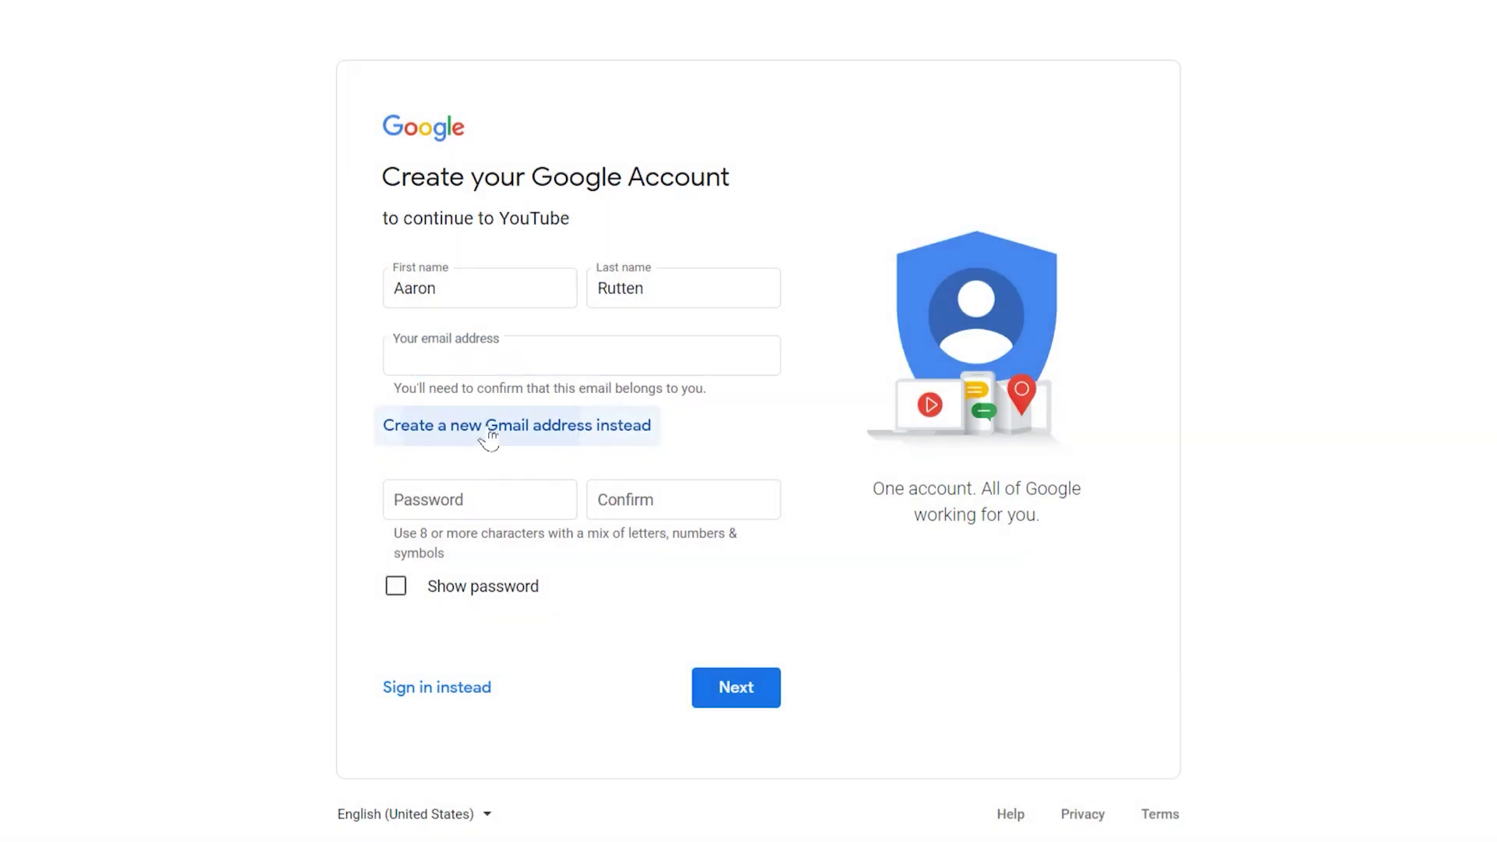
{"action": "left_click", "coordinate": [491, 429]}
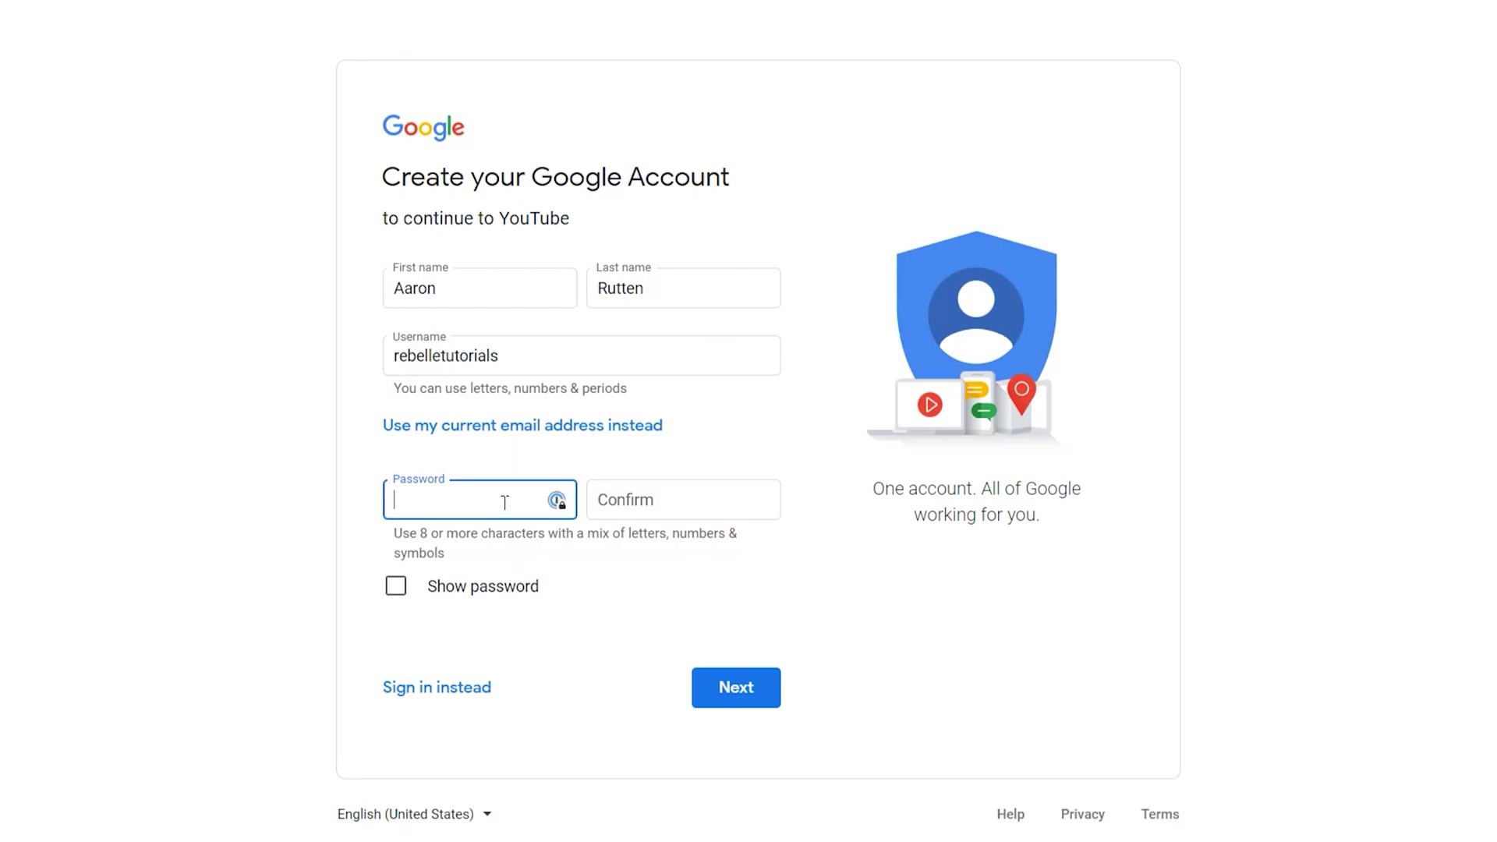
{"action": "type", "text": "••••••••••••••••••••"}
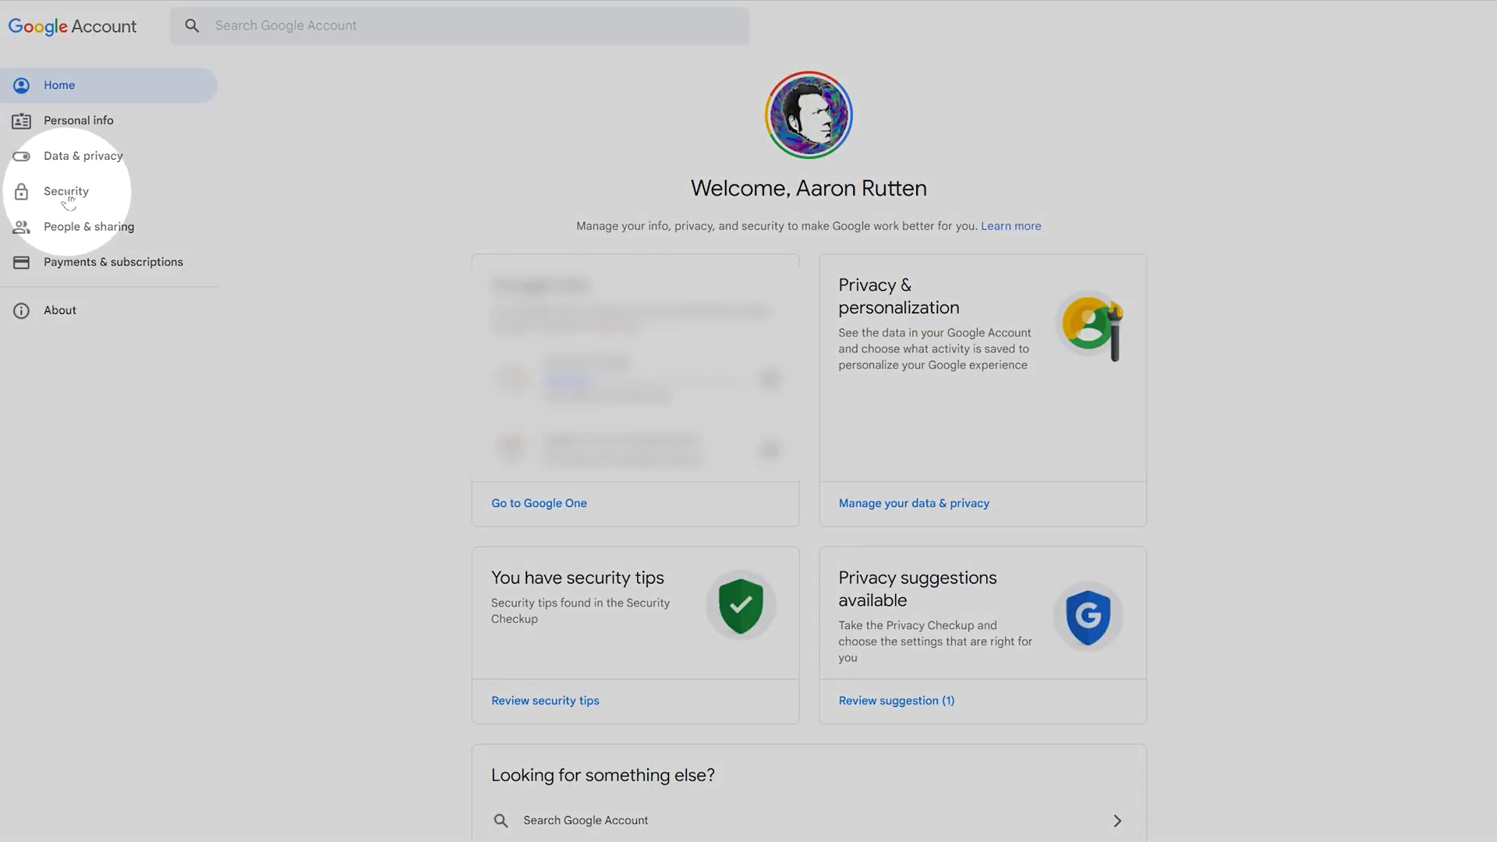
- Skip the phone-number prompt and scroll through the Privacy and Terms page
{"action": "left_click", "coordinate": [68, 196]}
{"action": "scroll", "coordinate": [1388, 425], "scroll_direction": "down", "scroll_amount": 4}
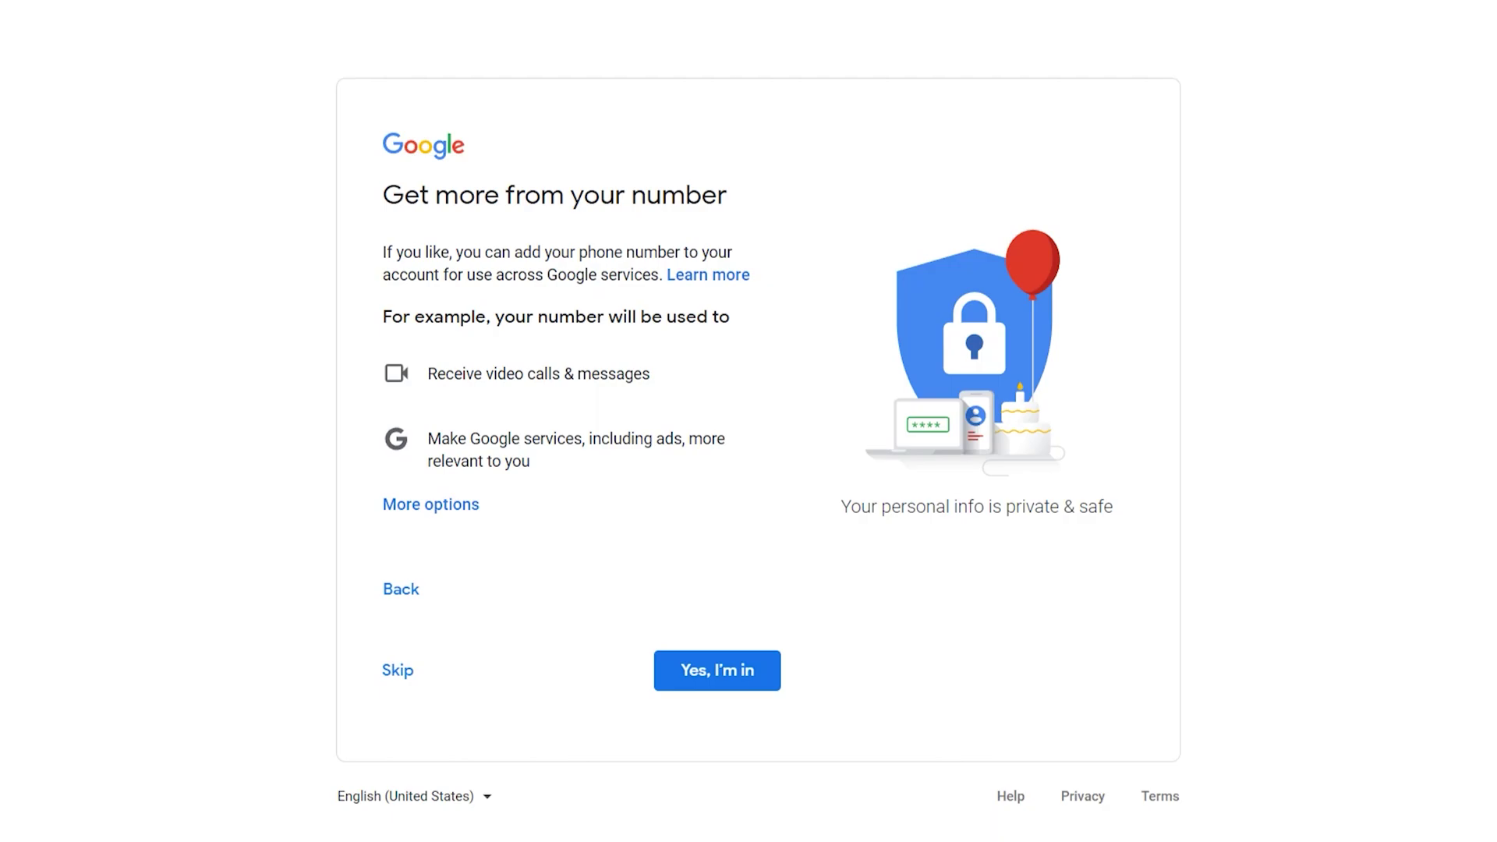
{"action": "left_click", "coordinate": [399, 673]}
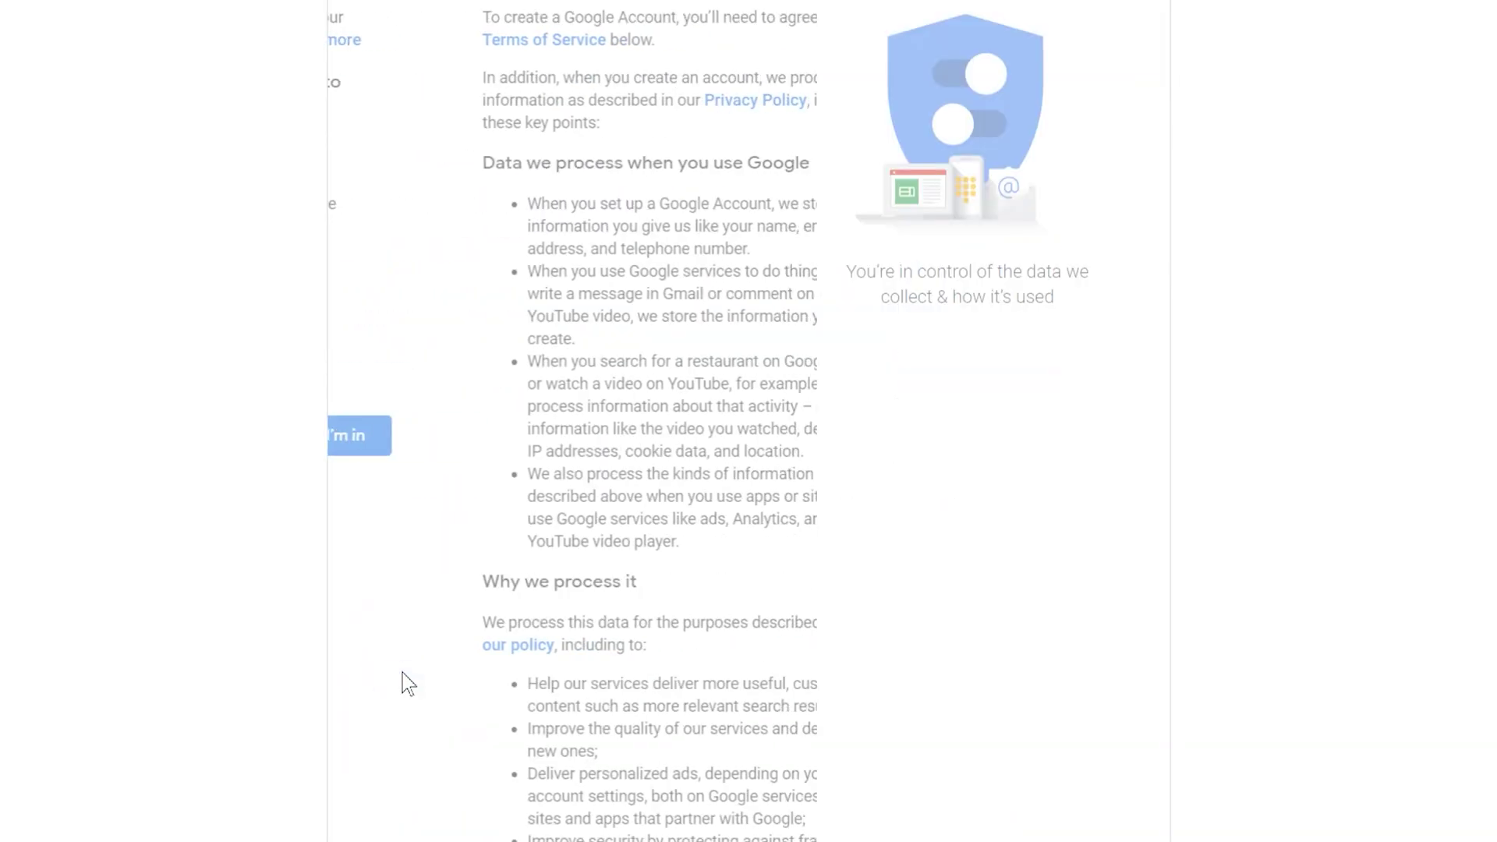
{"action": "scroll", "coordinate": [749, 421], "scroll_direction": "down", "scroll_amount": 9}
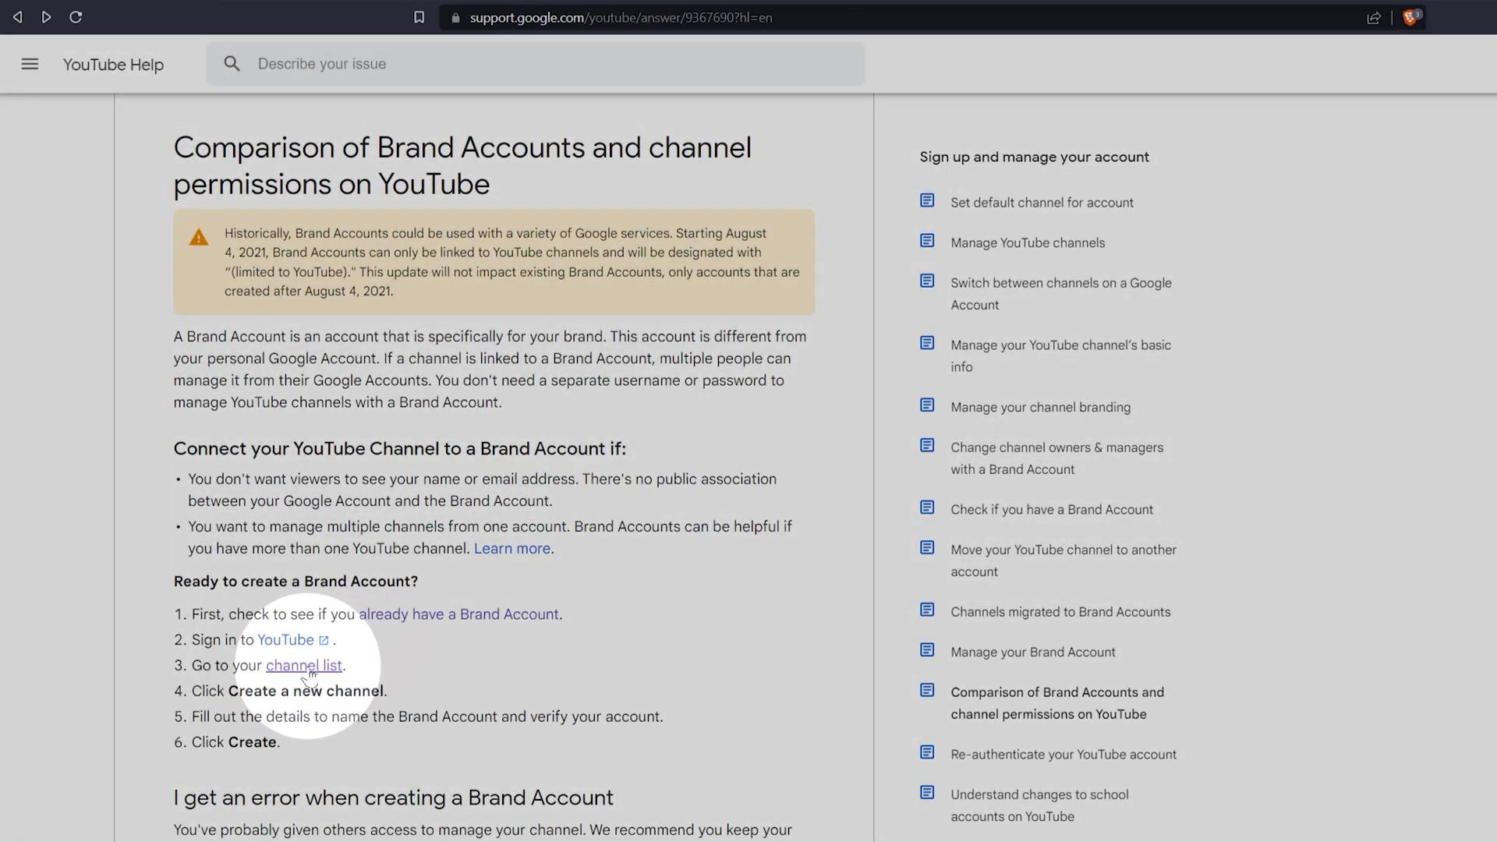
- Follow the help article's channel list link to 'Add or manage your channel(s)'
{"action": "left_click", "coordinate": [311, 669]}
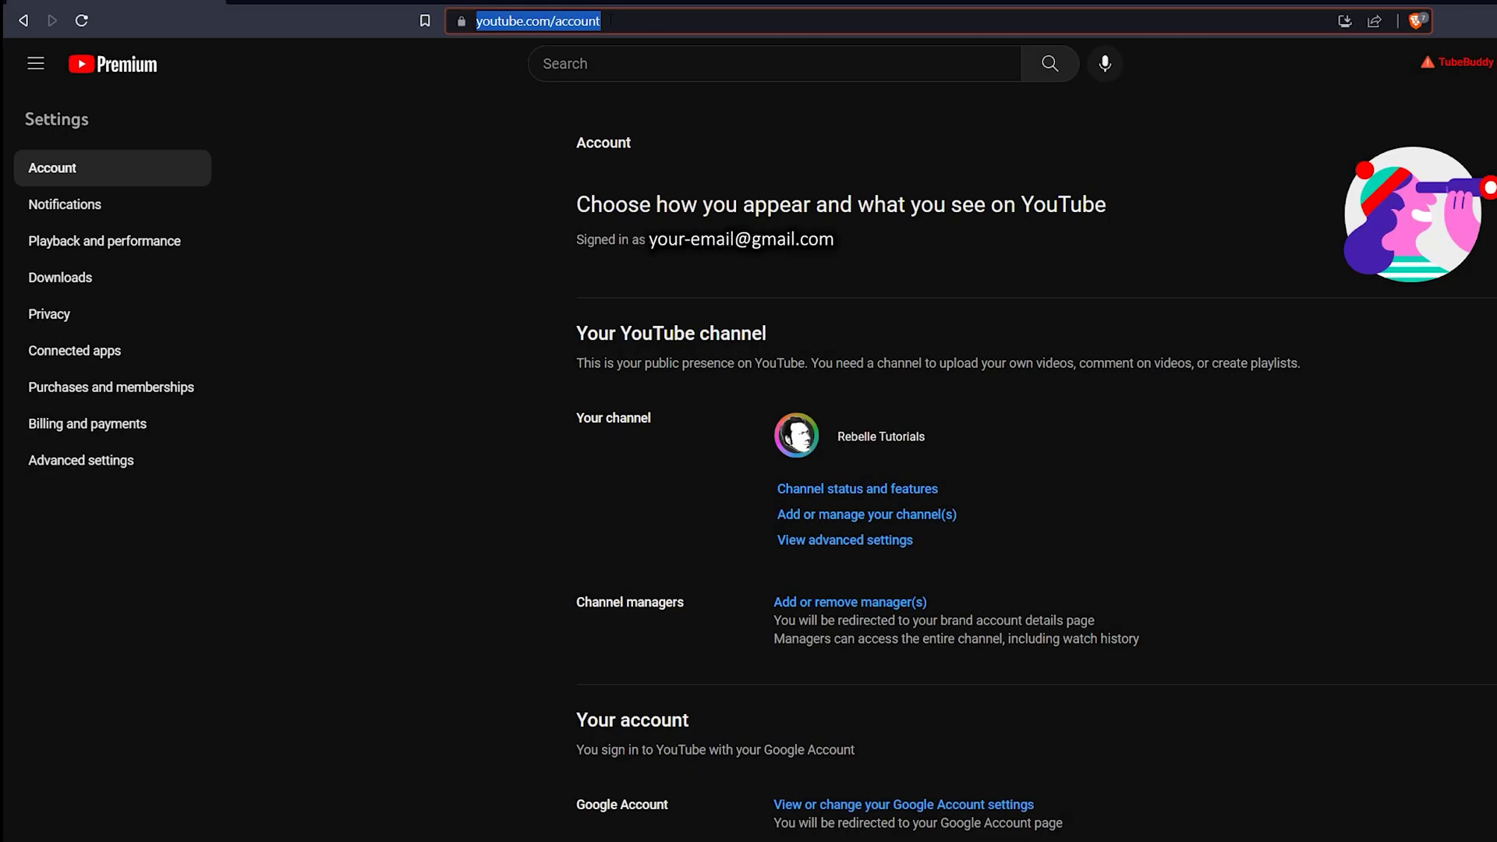
{"action": "left_click", "coordinate": [866, 516]}
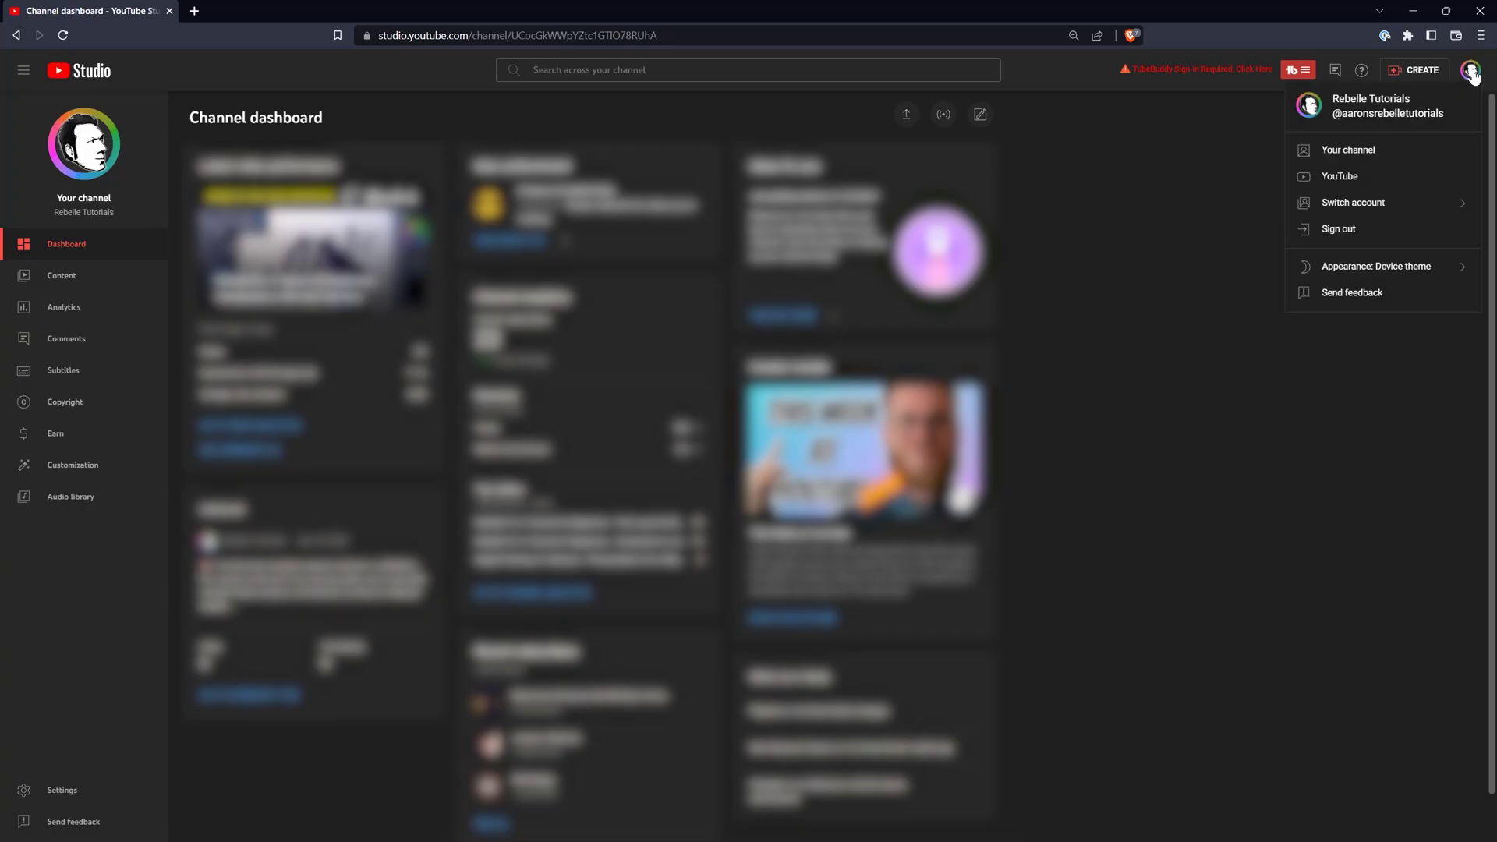
- Switch to Creators First and back to the main channel, then browse the Studio app screenshots
{"action": "left_click", "coordinate": [1387, 205]}
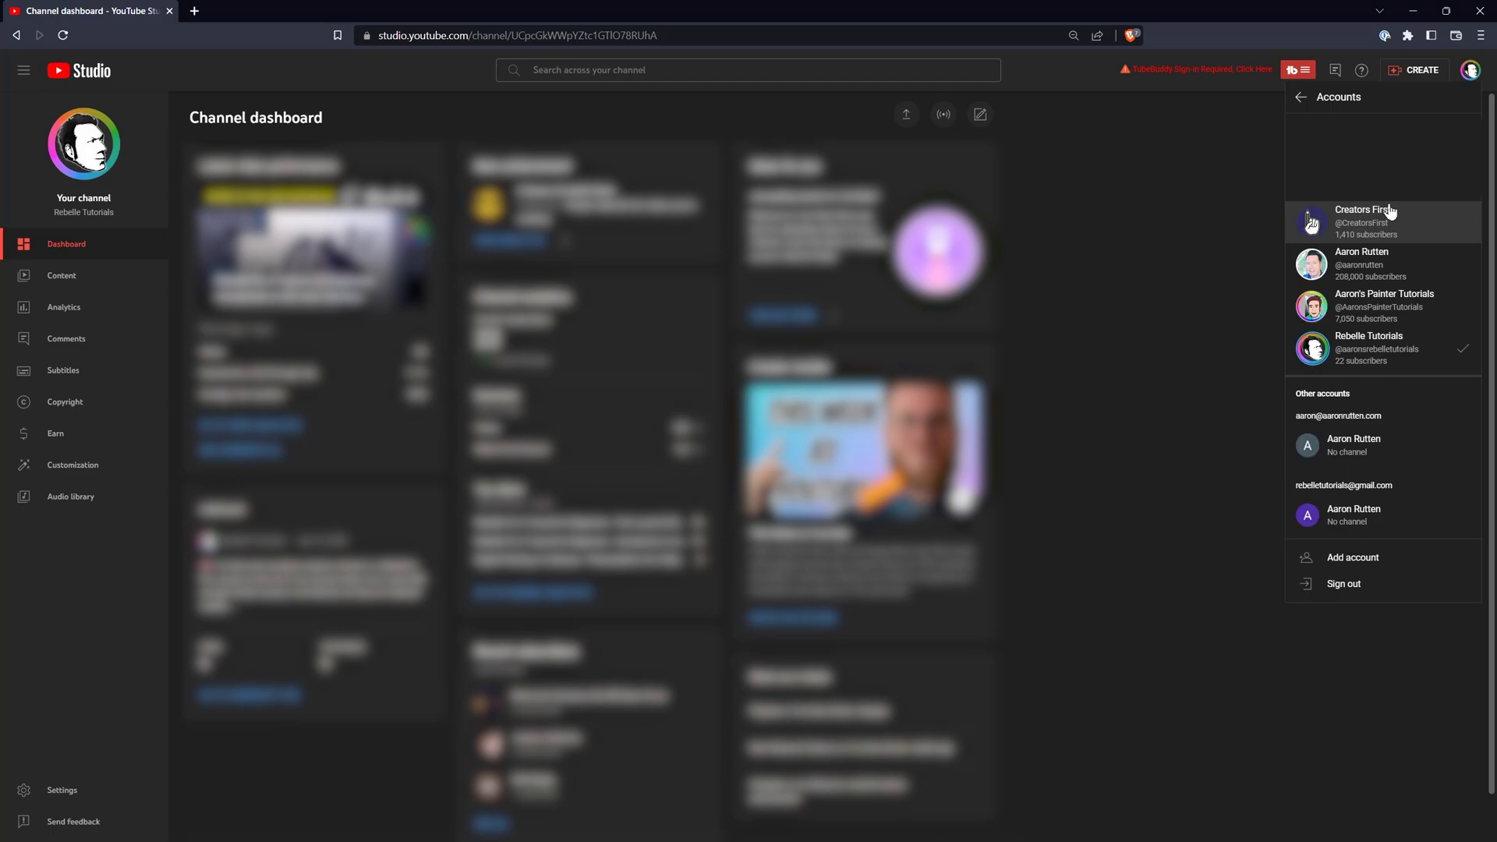
{"action": "left_click", "coordinate": [1385, 222]}
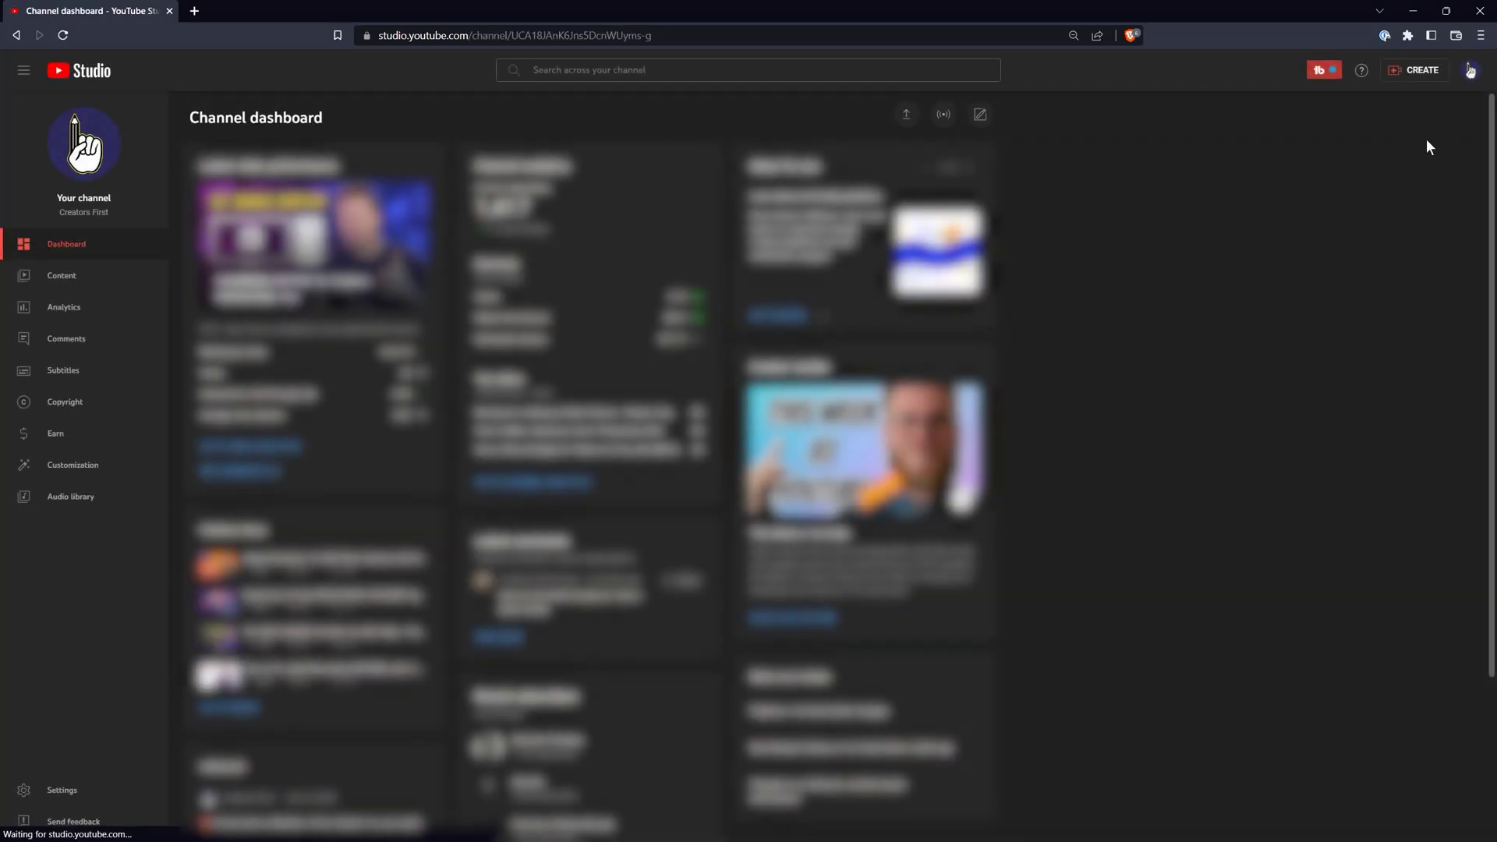
{"action": "left_click", "coordinate": [1471, 70]}
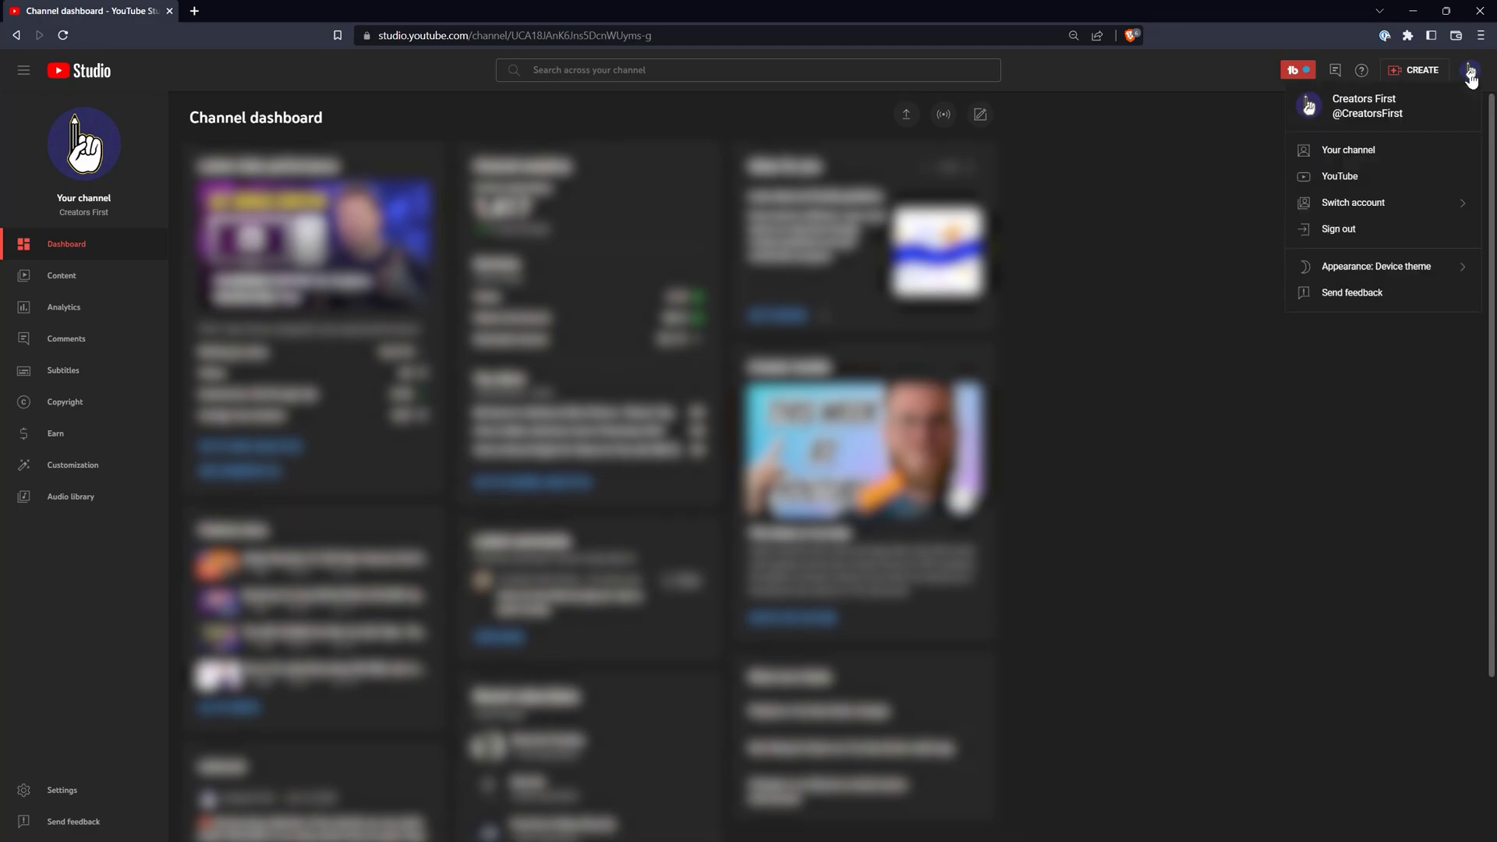
{"action": "left_click", "coordinate": [1402, 205]}
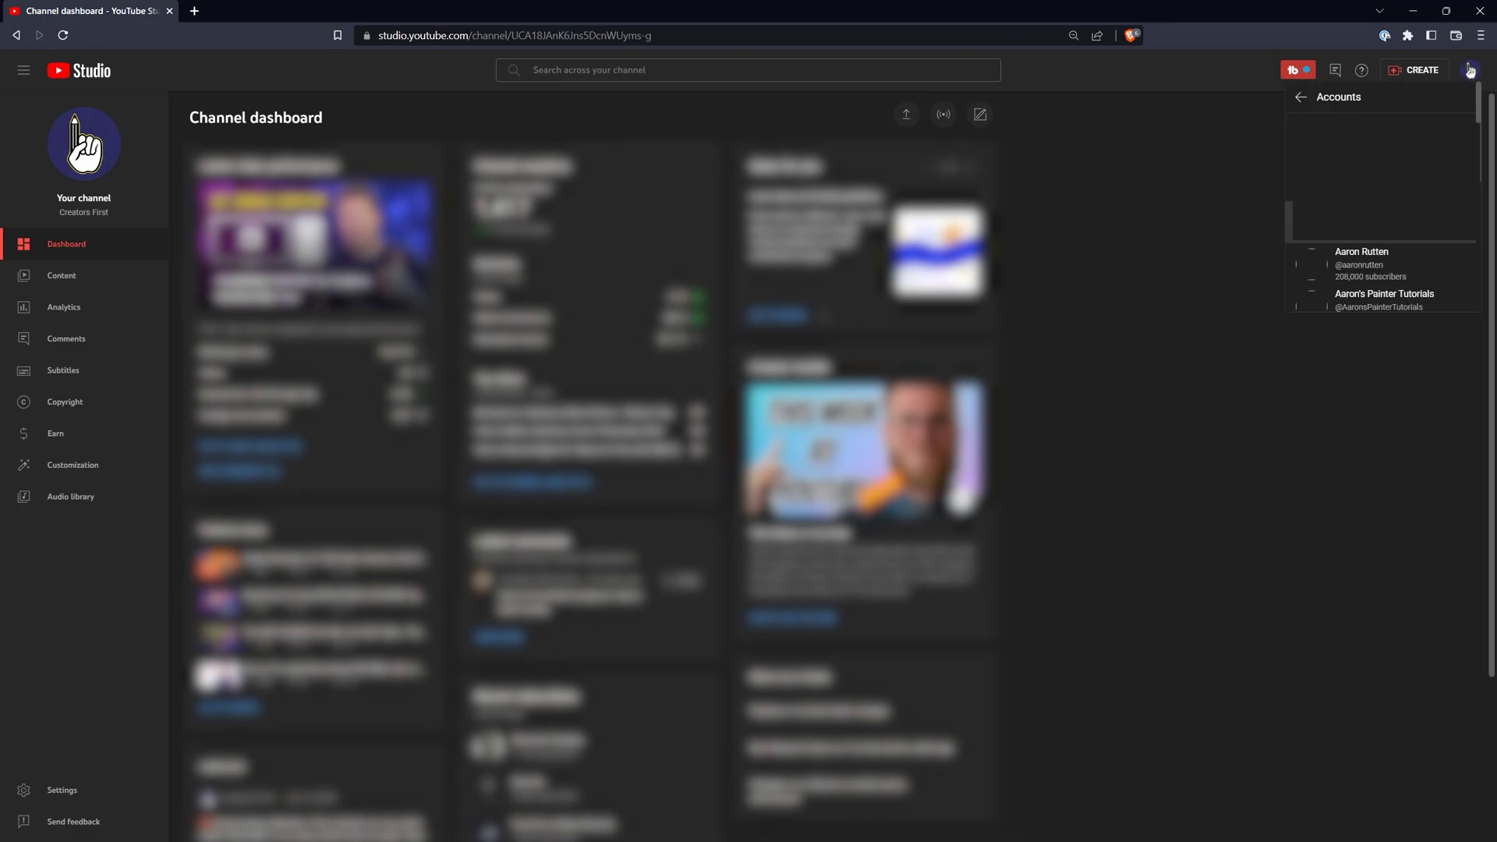
{"action": "left_click", "coordinate": [1387, 269]}
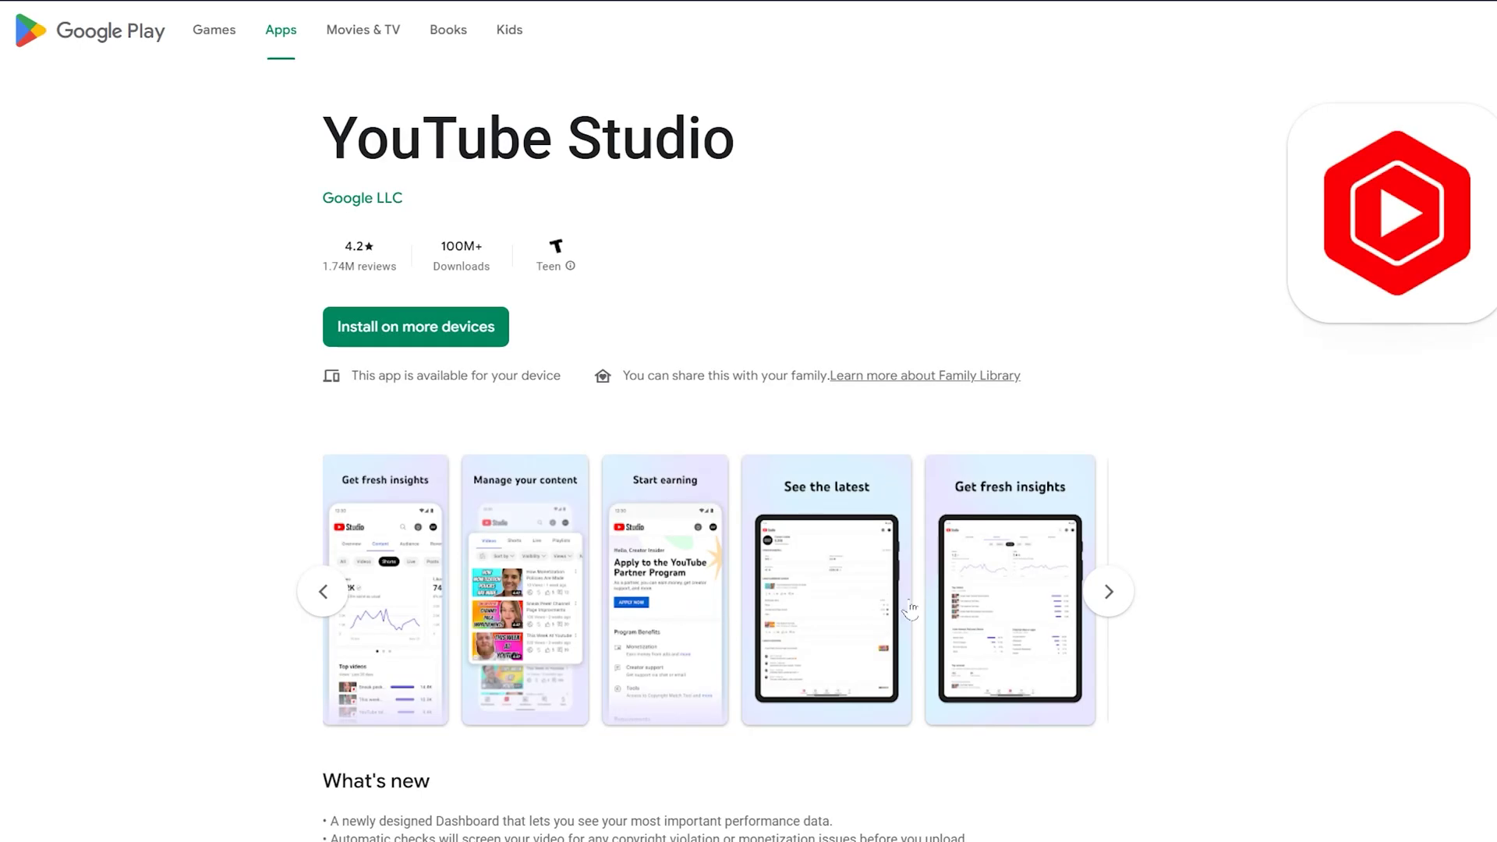
{"action": "left_click", "coordinate": [1114, 594]}
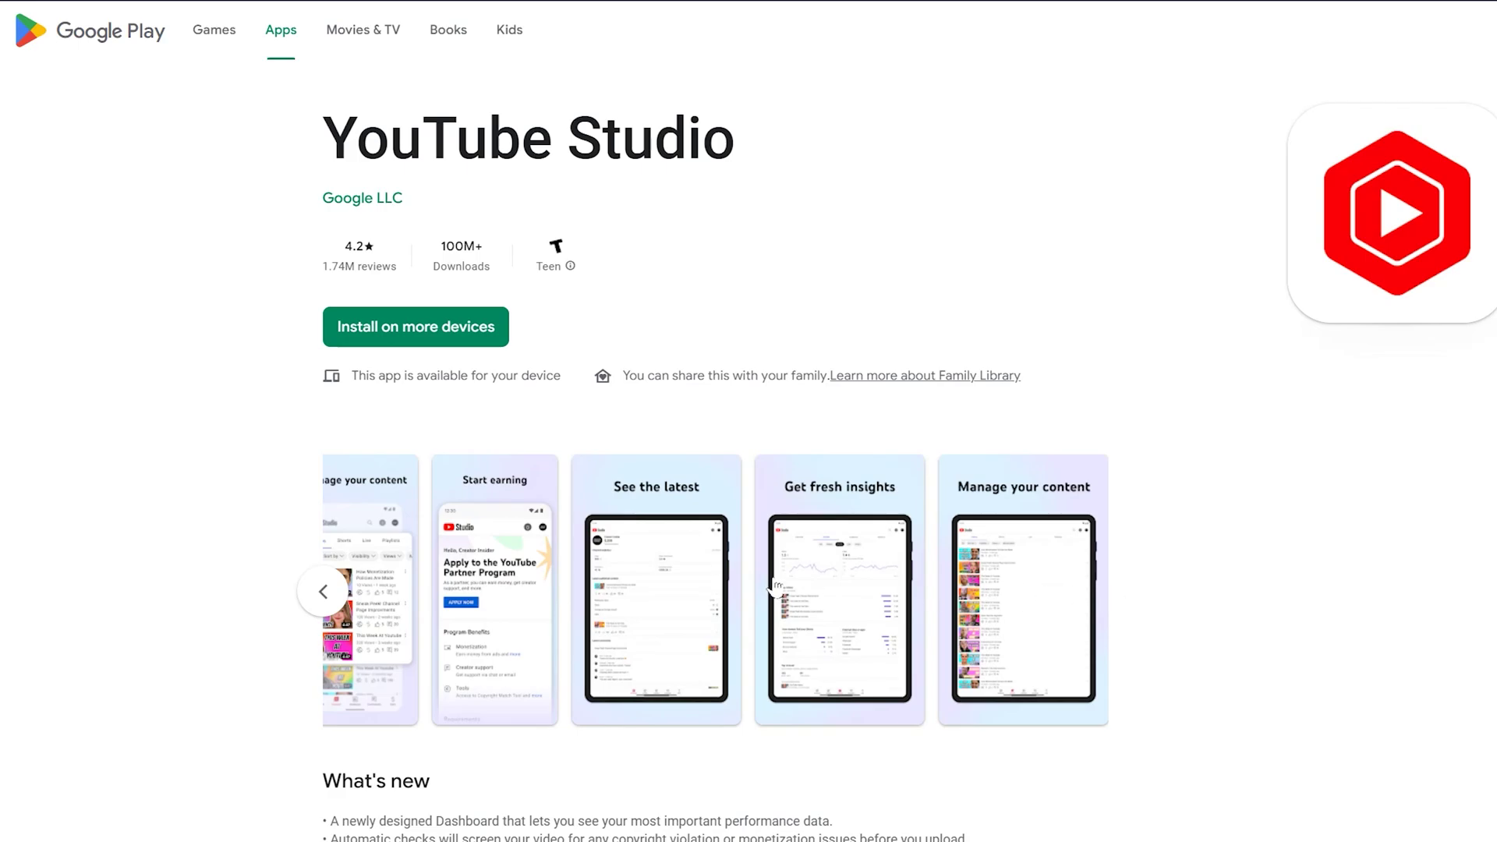
{"action": "left_click", "coordinate": [330, 599]}
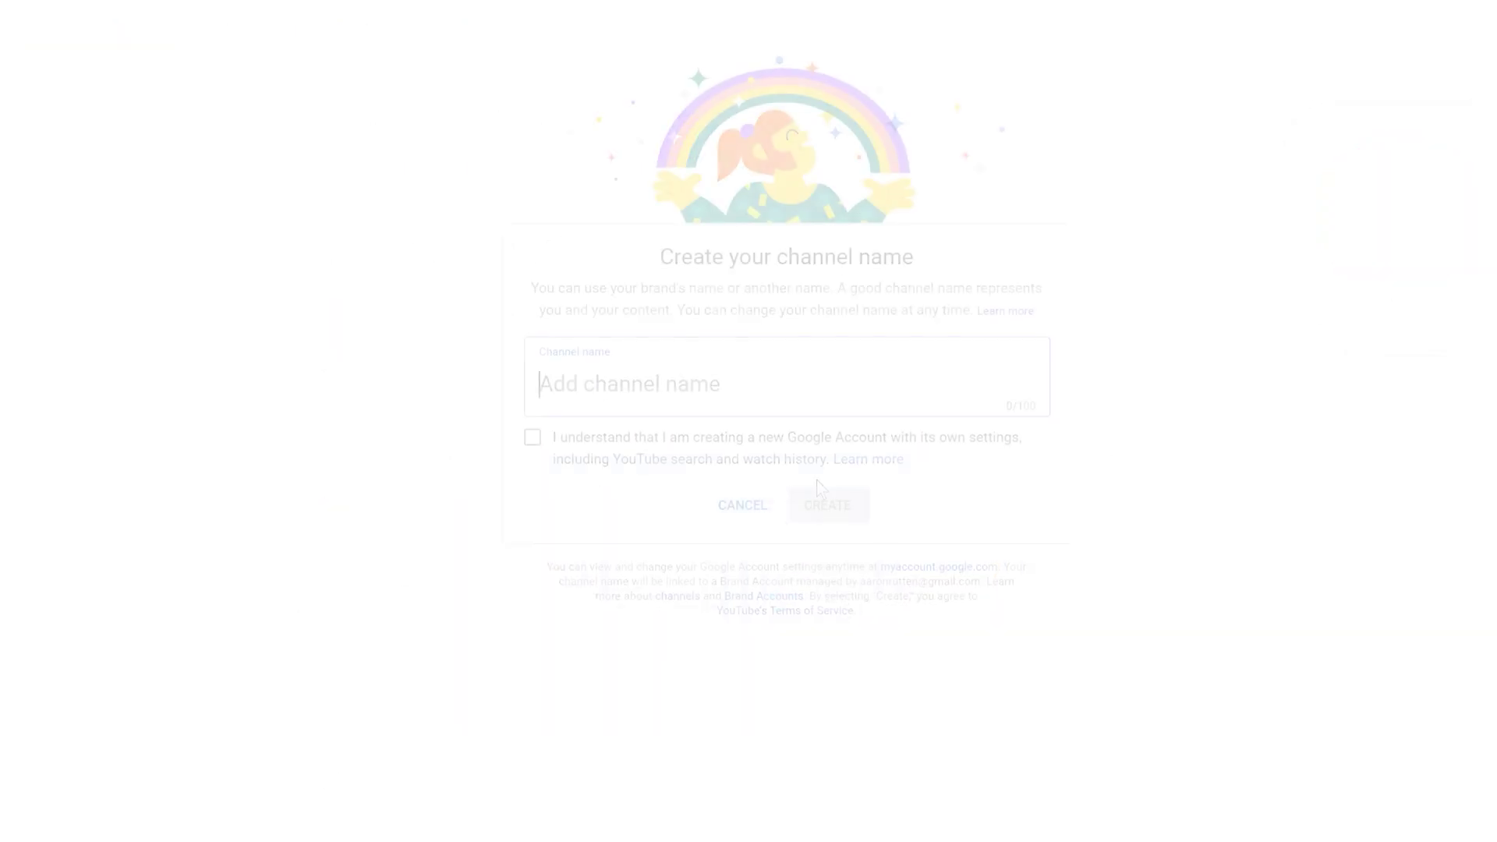
- Create the 'Rebelle Tutorials' channel, setting the display name to the owner's name plus 's Rebelle Tutorials'
{"action": "type", "text": "Rebelle Tu"}
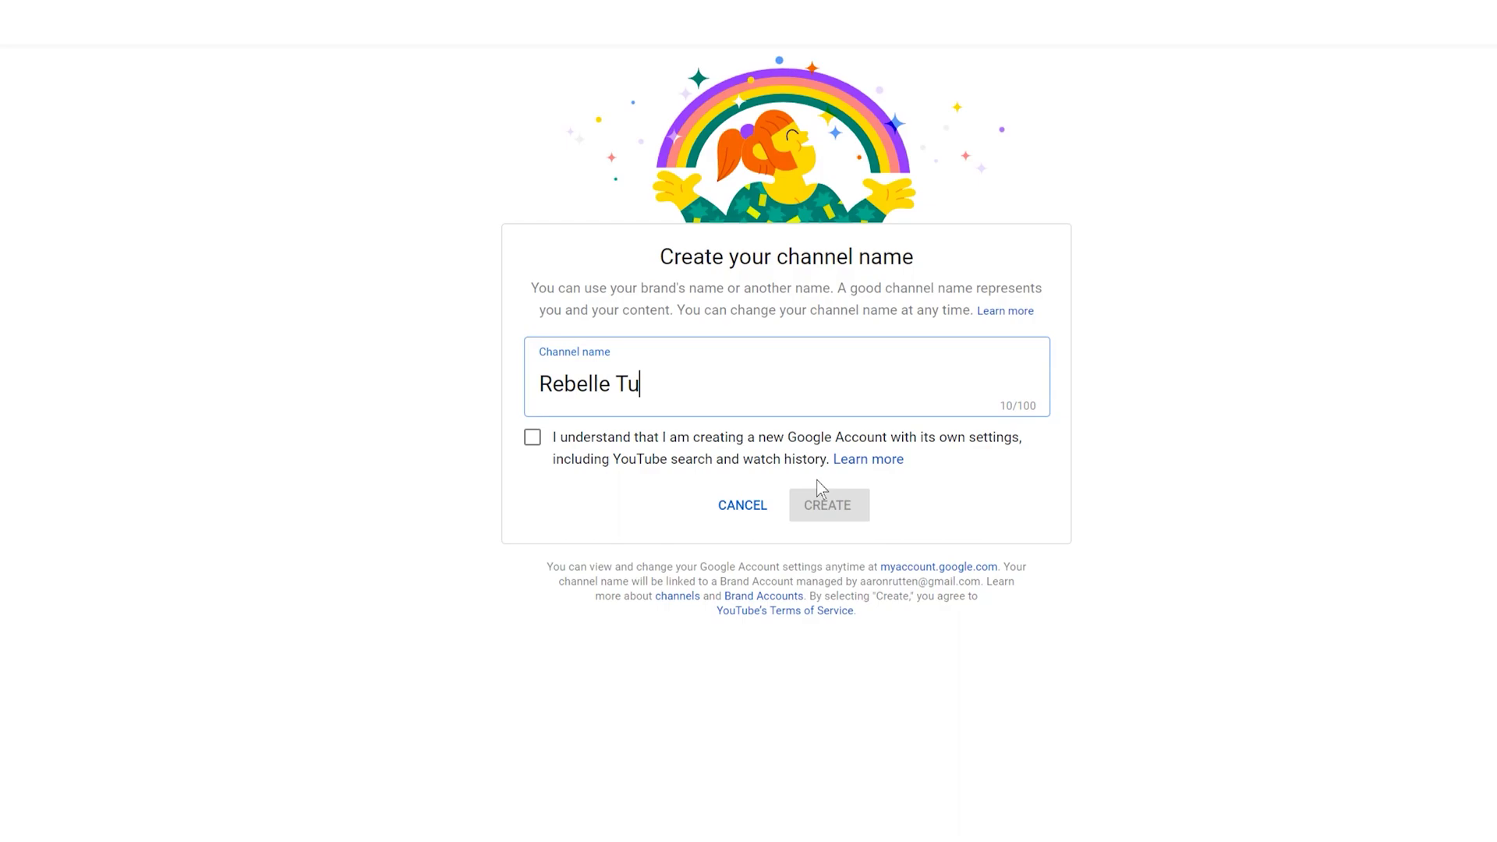
{"action": "type", "text": "torials"}
{"action": "left_click", "coordinate": [532, 438]}
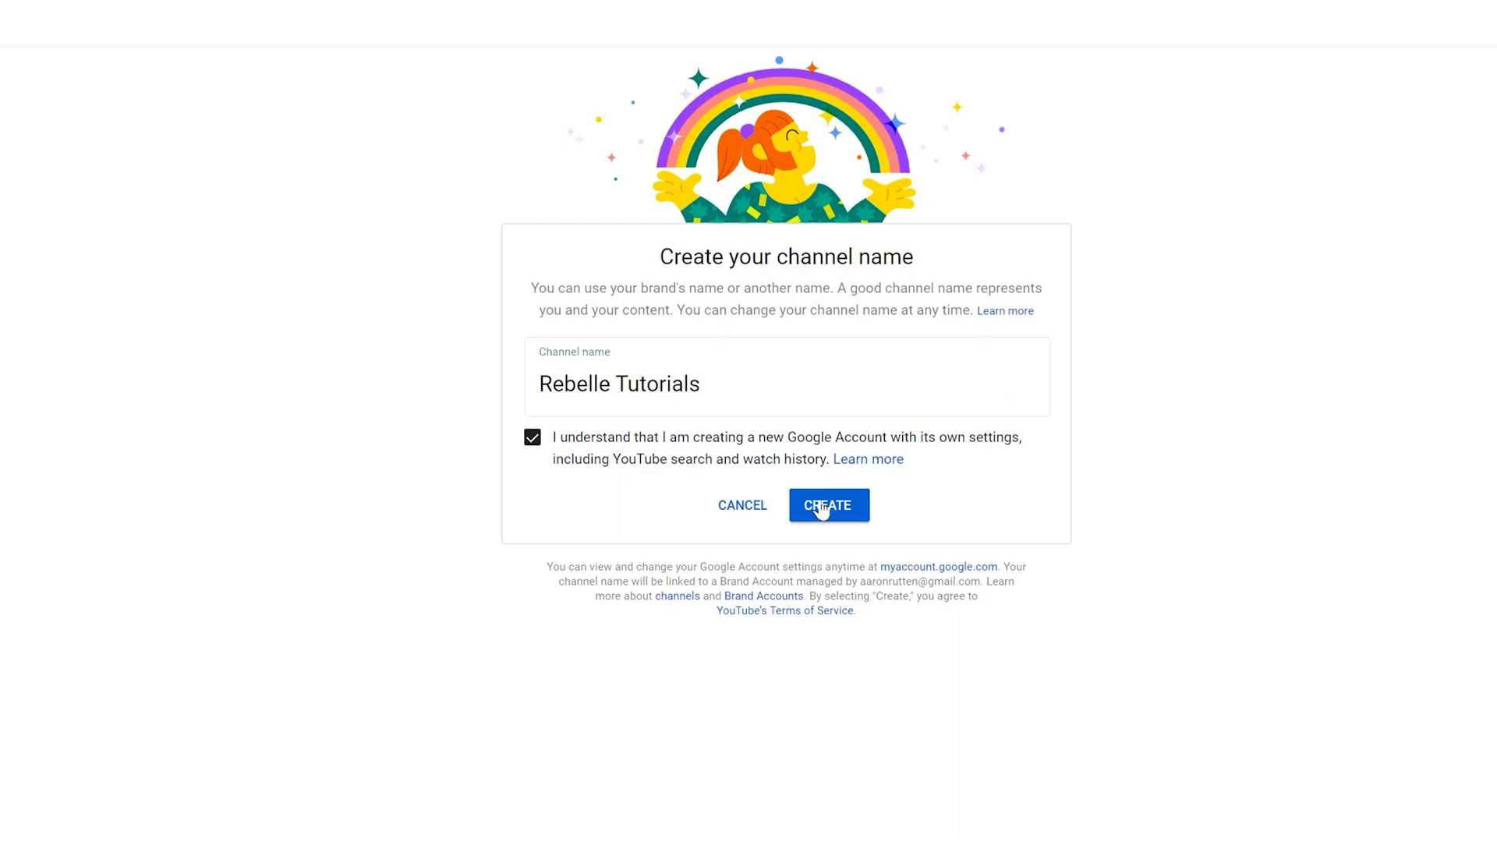
{"action": "left_click", "coordinate": [821, 513]}
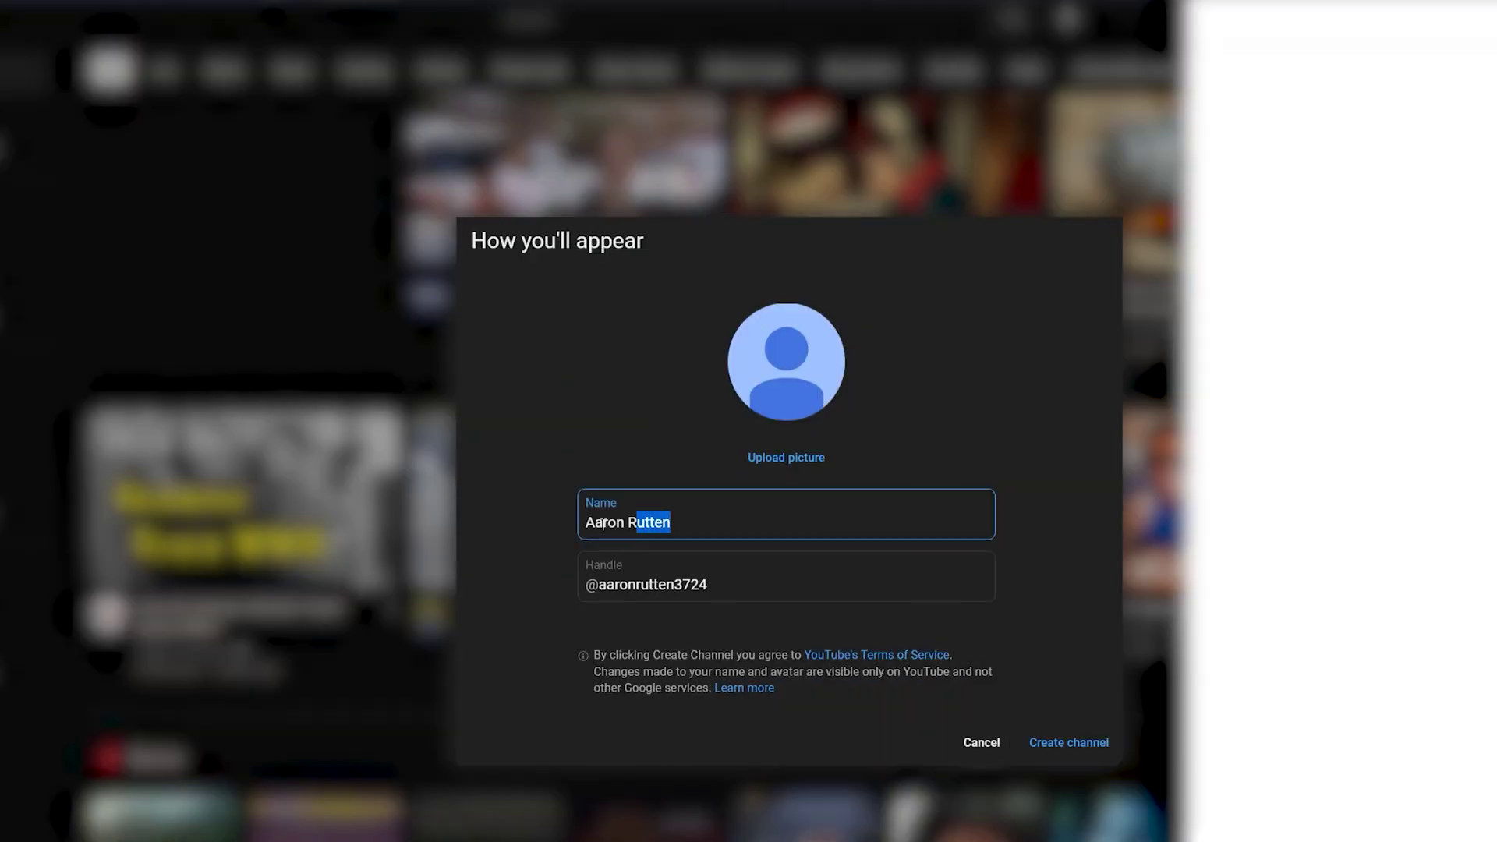
{"action": "type", "text": "Aarons"}
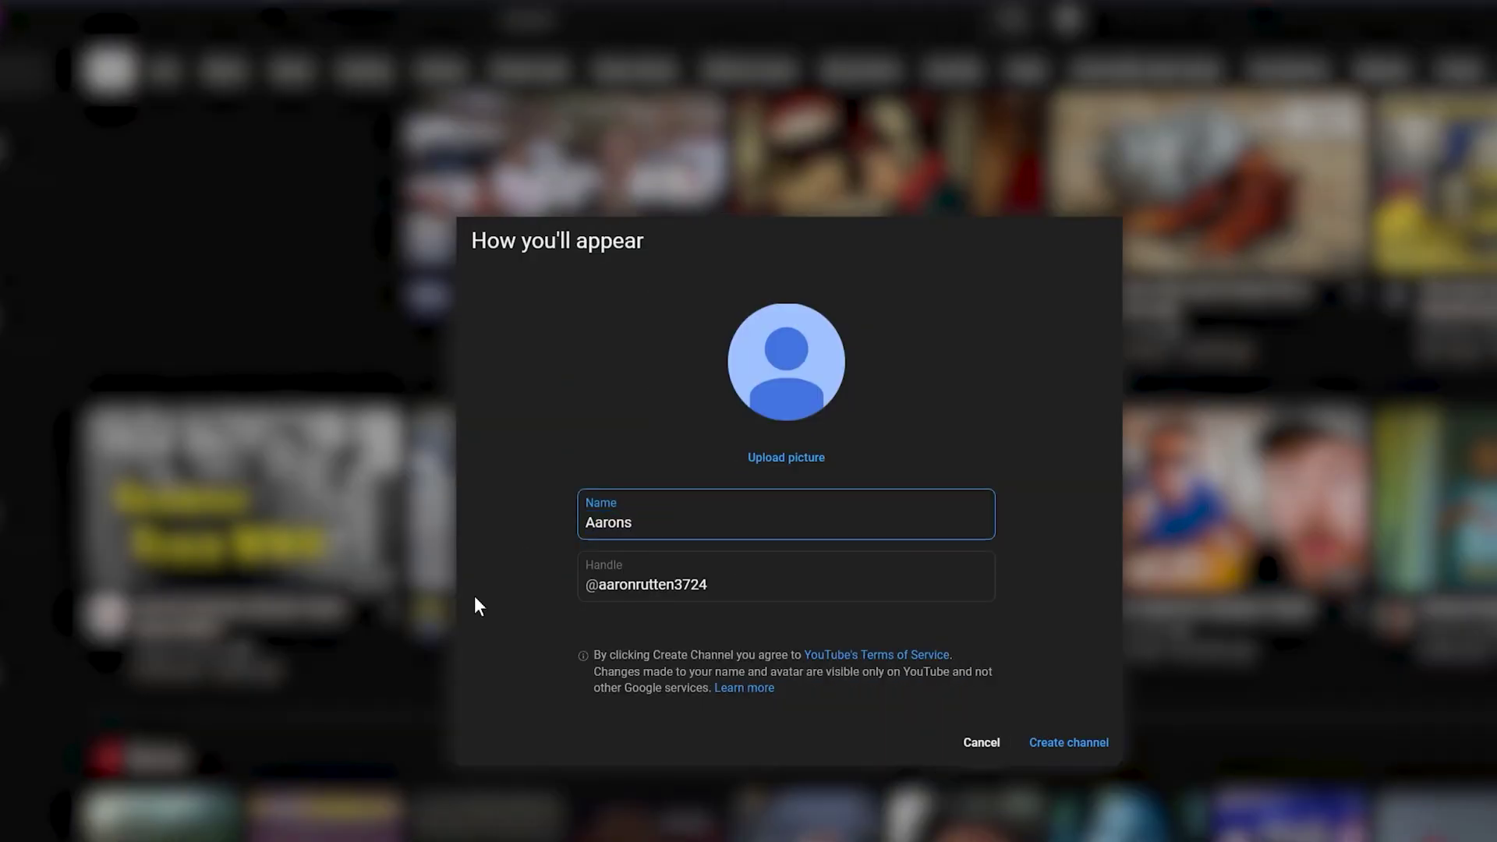
{"action": "key", "text": "BackSpace"}
{"action": "type", "text": "'s Rebelle Tutori"}
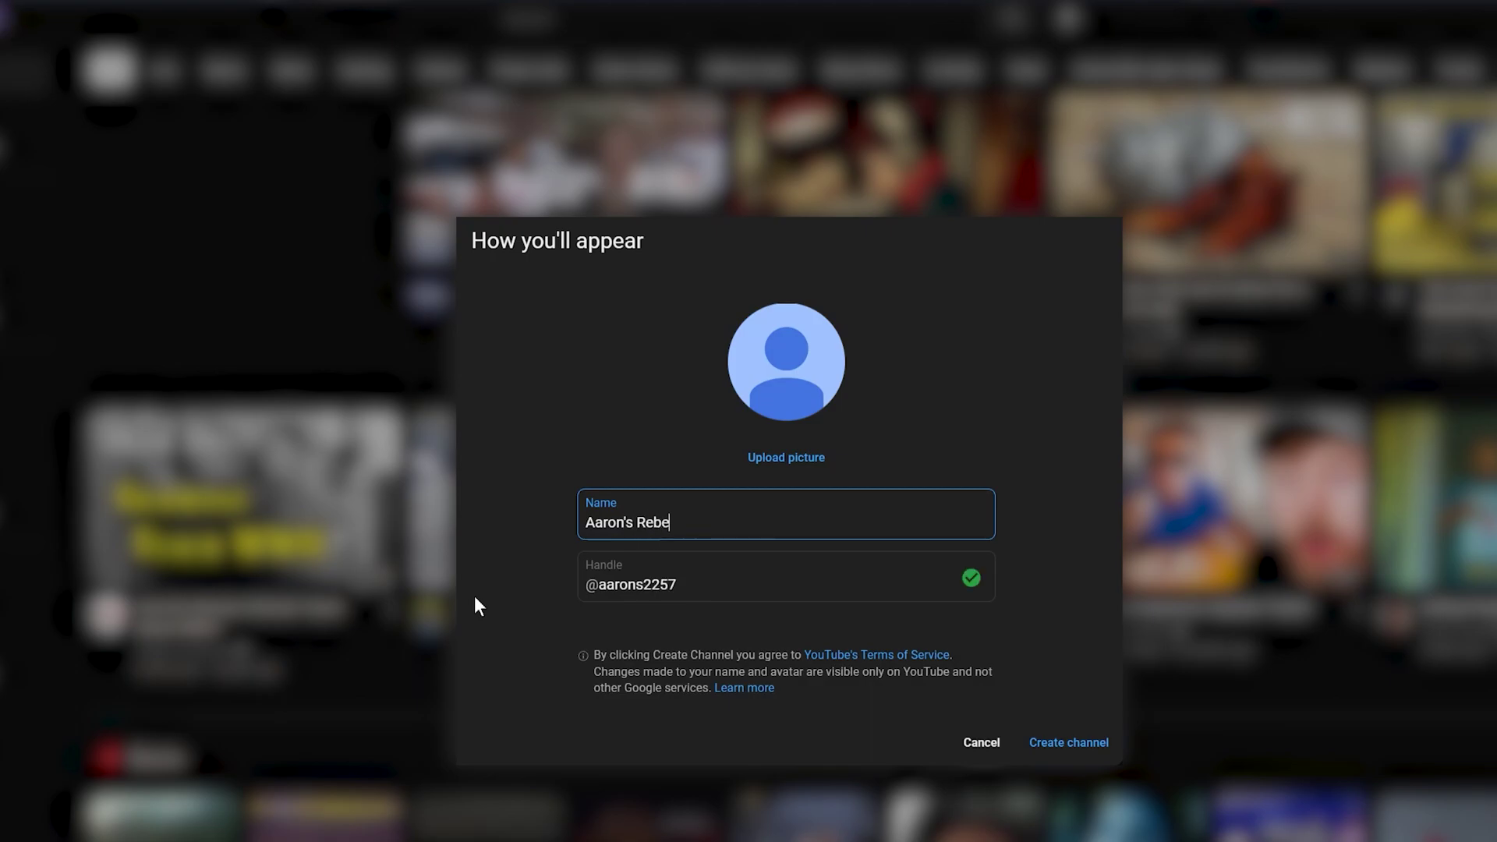
{"action": "type", "text": "als"}
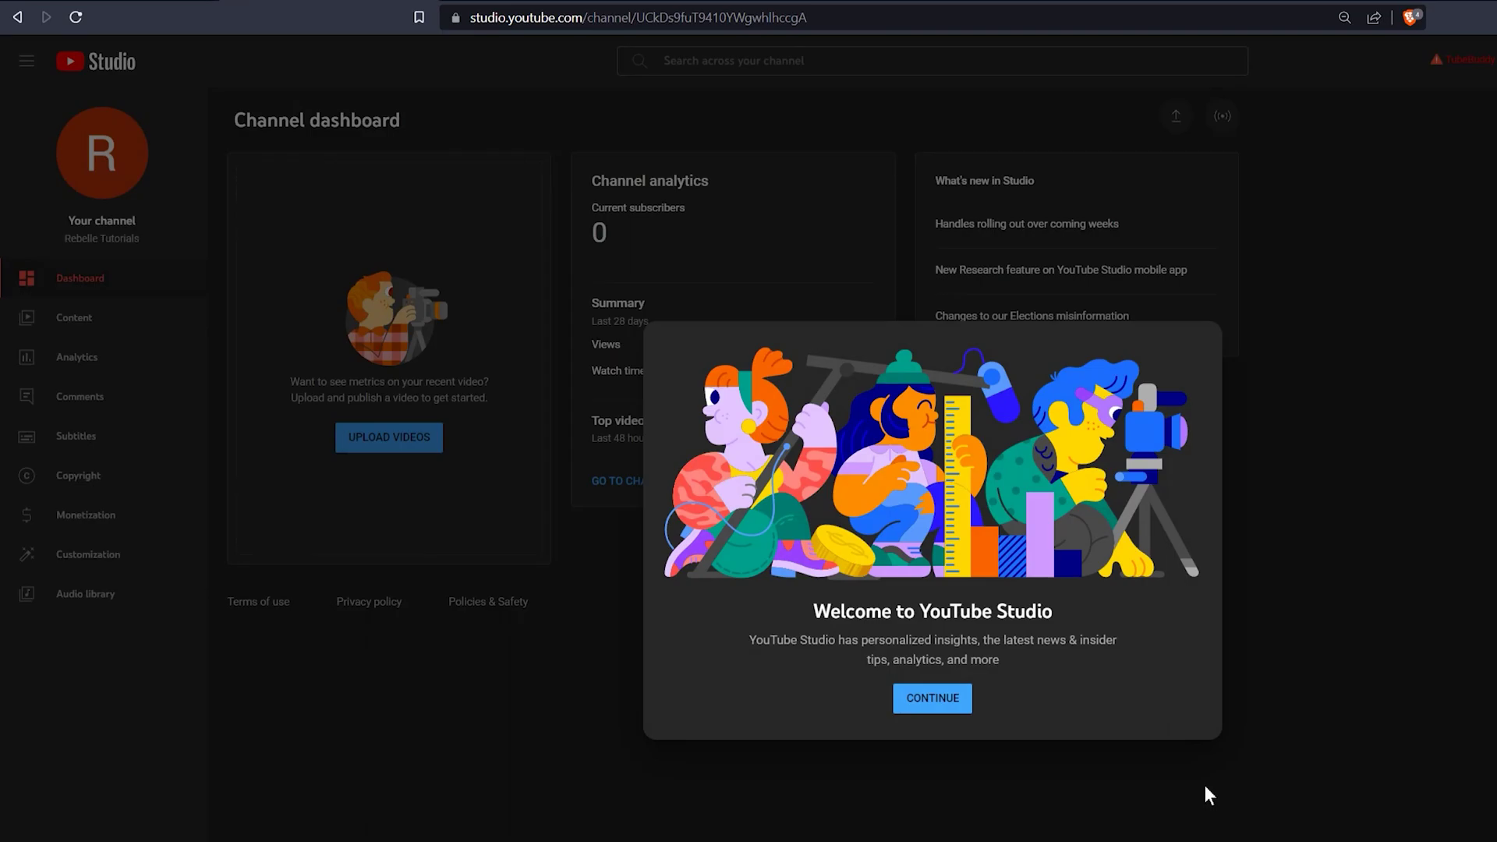
- Dismiss the Studio welcome screen and tips, then view and close the CREATE menu
{"action": "left_click", "coordinate": [958, 707]}
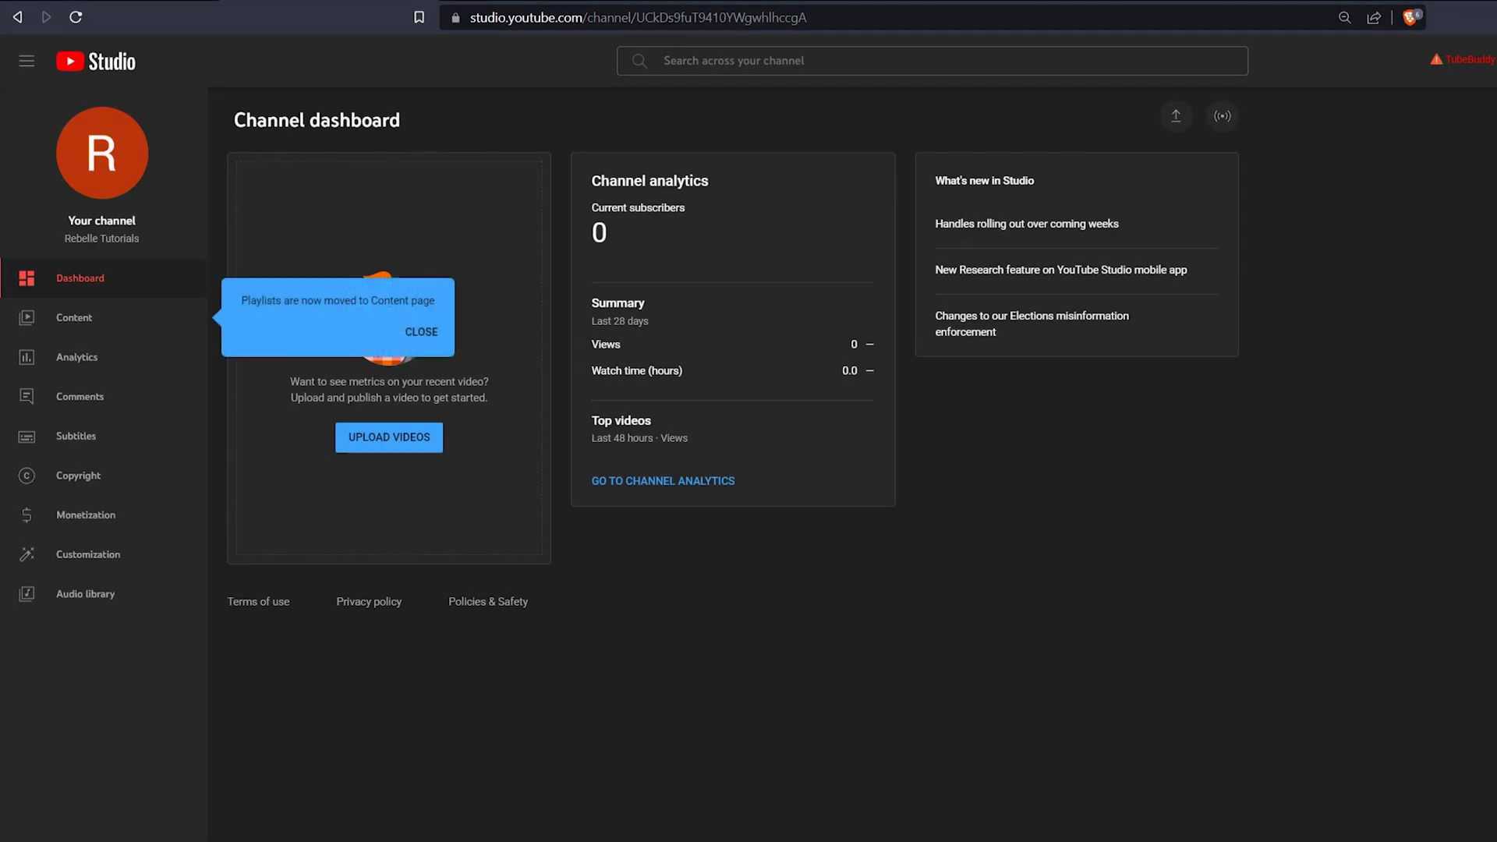
{"action": "left_click", "coordinate": [421, 332]}
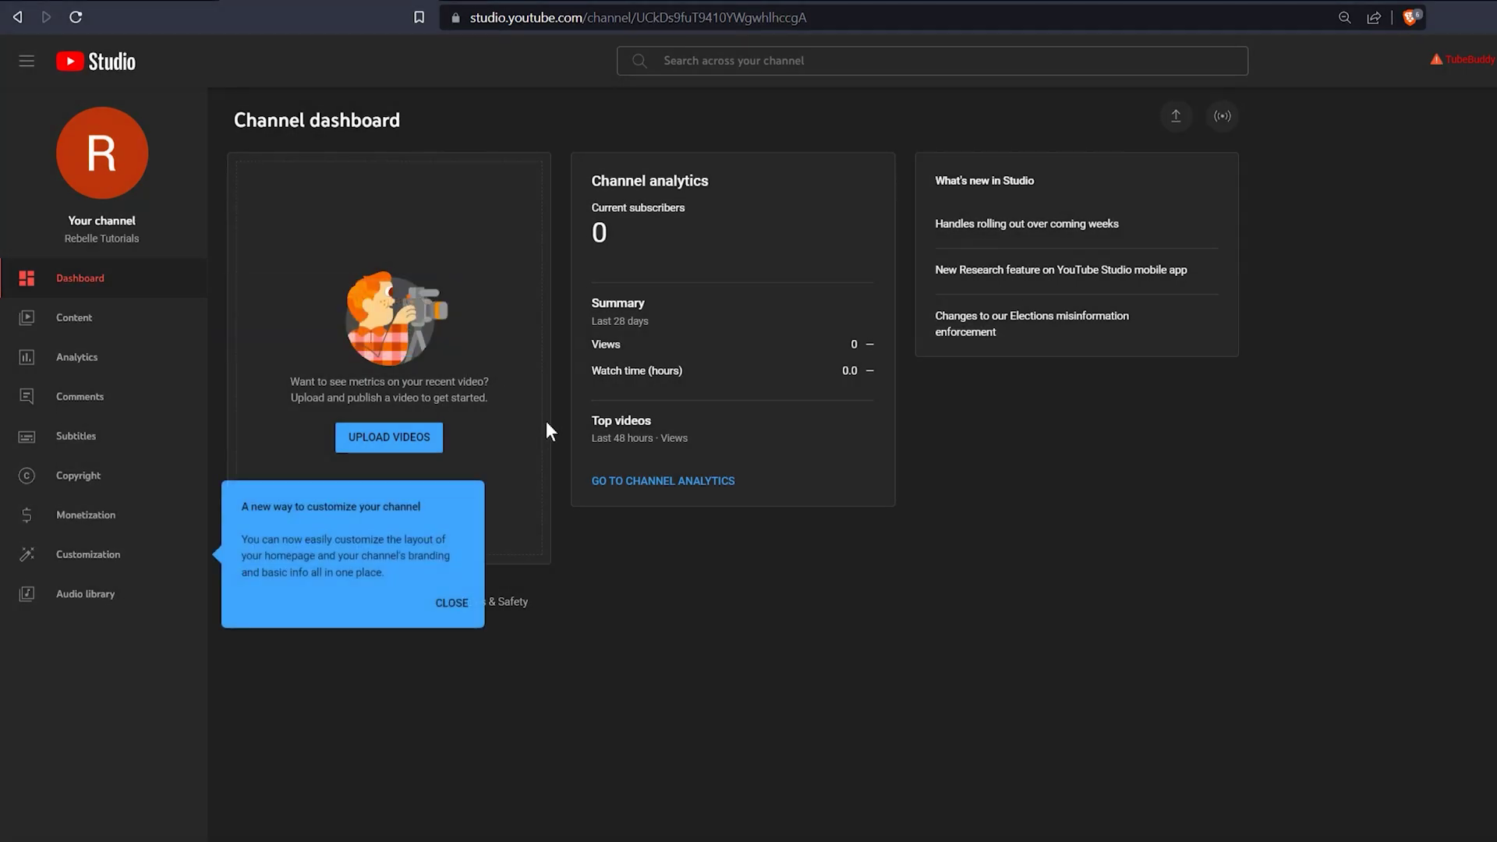
{"action": "left_click", "coordinate": [452, 605]}
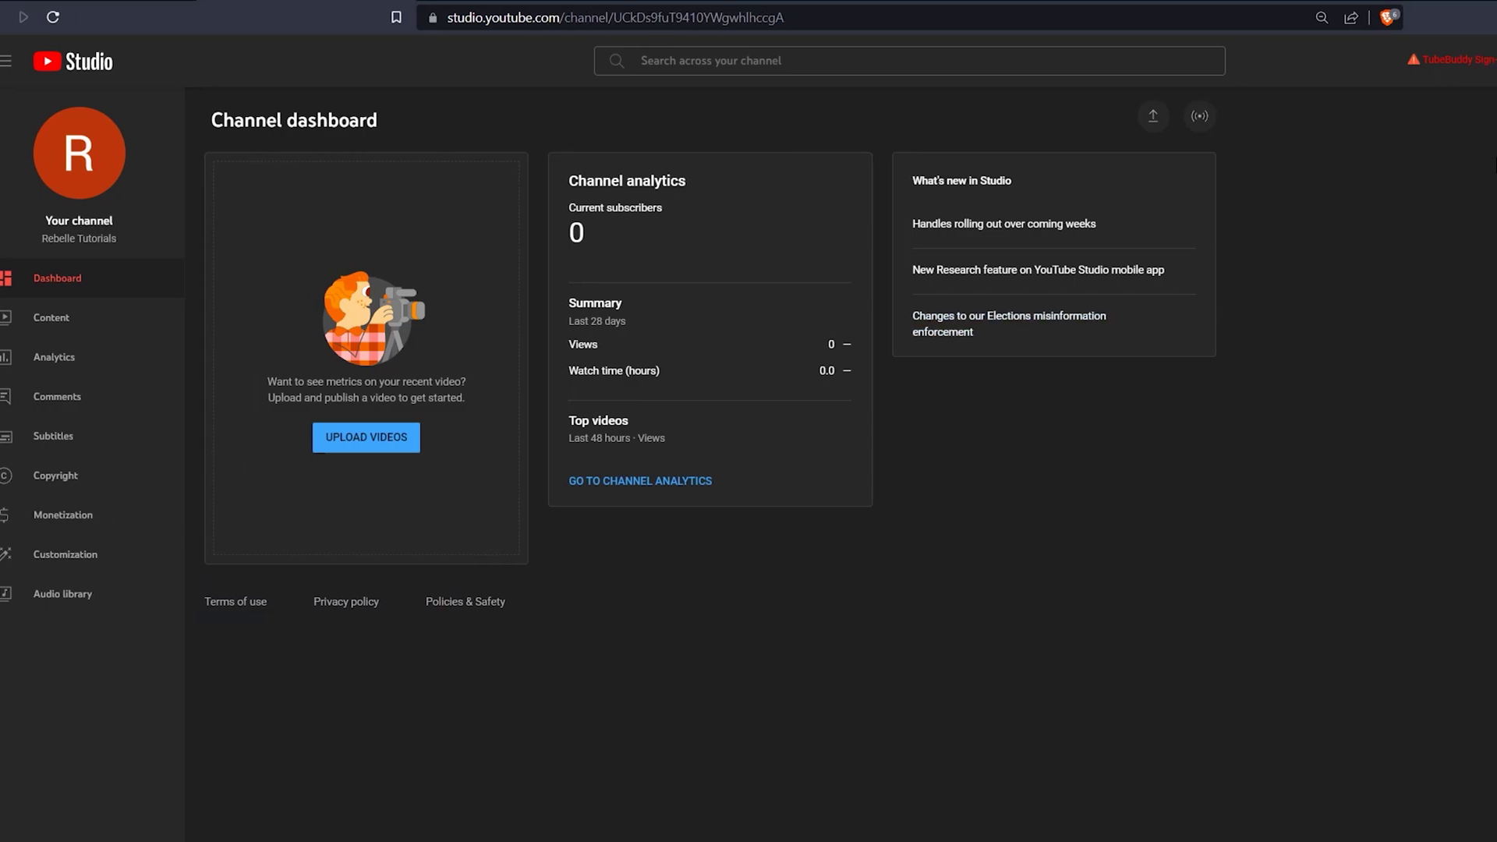
{"action": "left_click", "coordinate": [1408, 67]}
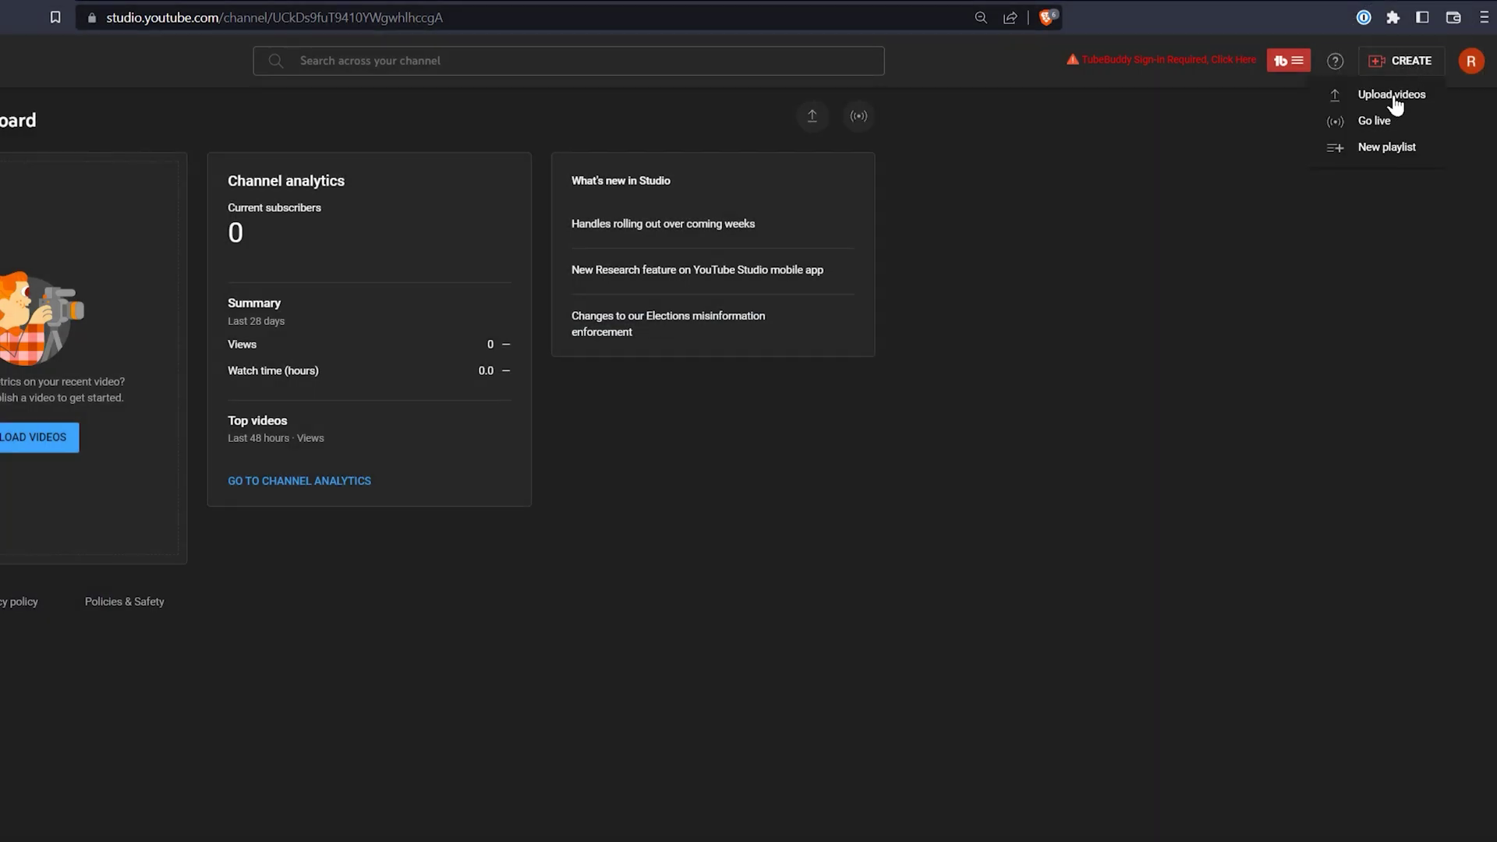
{"action": "left_click", "coordinate": [987, 223]}
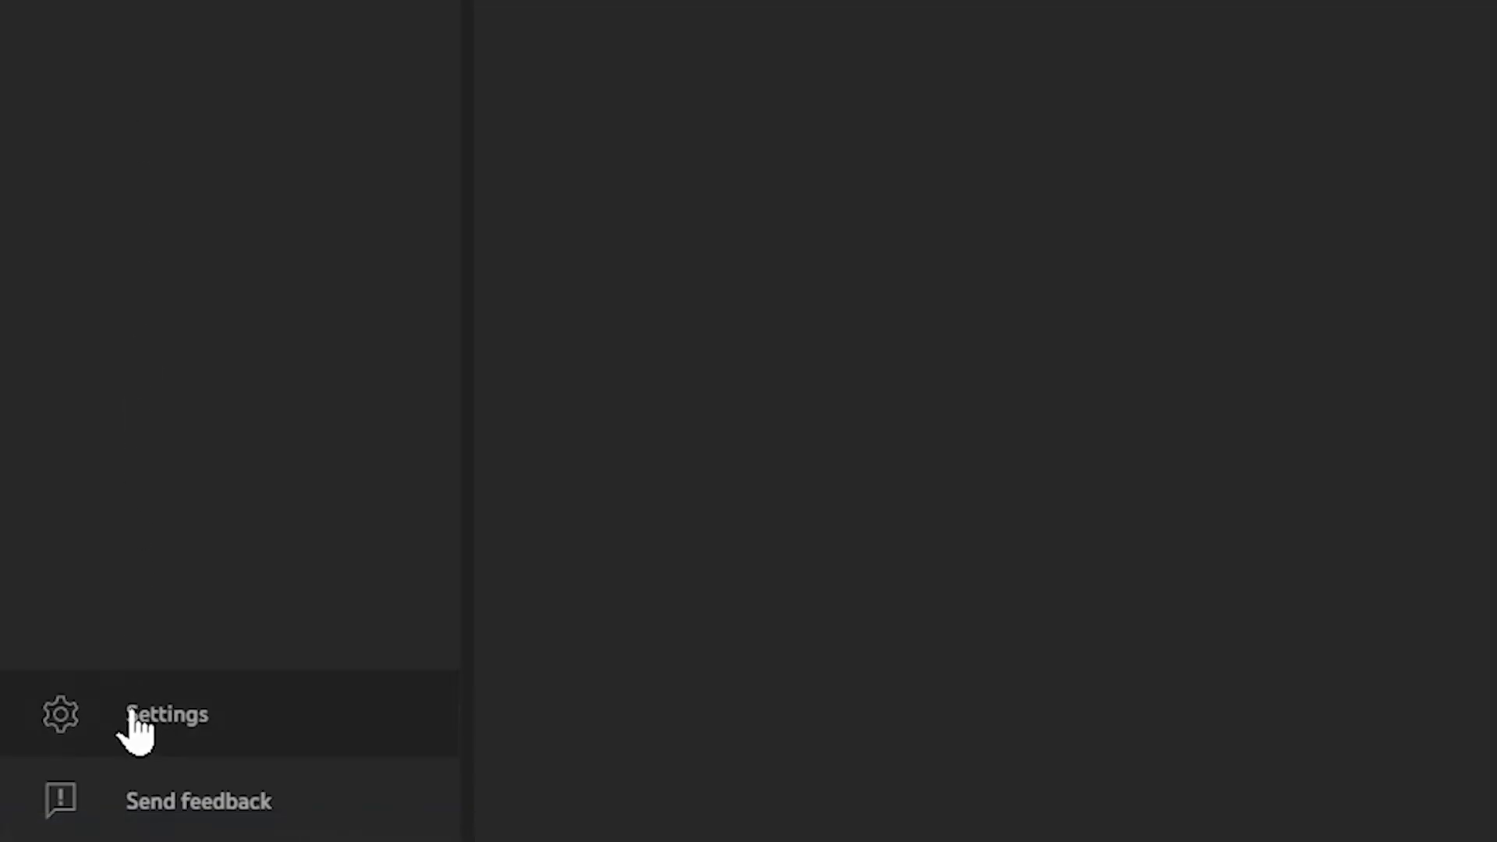
- Set the channel country to United States and add keywords such as rebelle, digital art, digital painting
{"action": "left_click", "coordinate": [134, 716]}
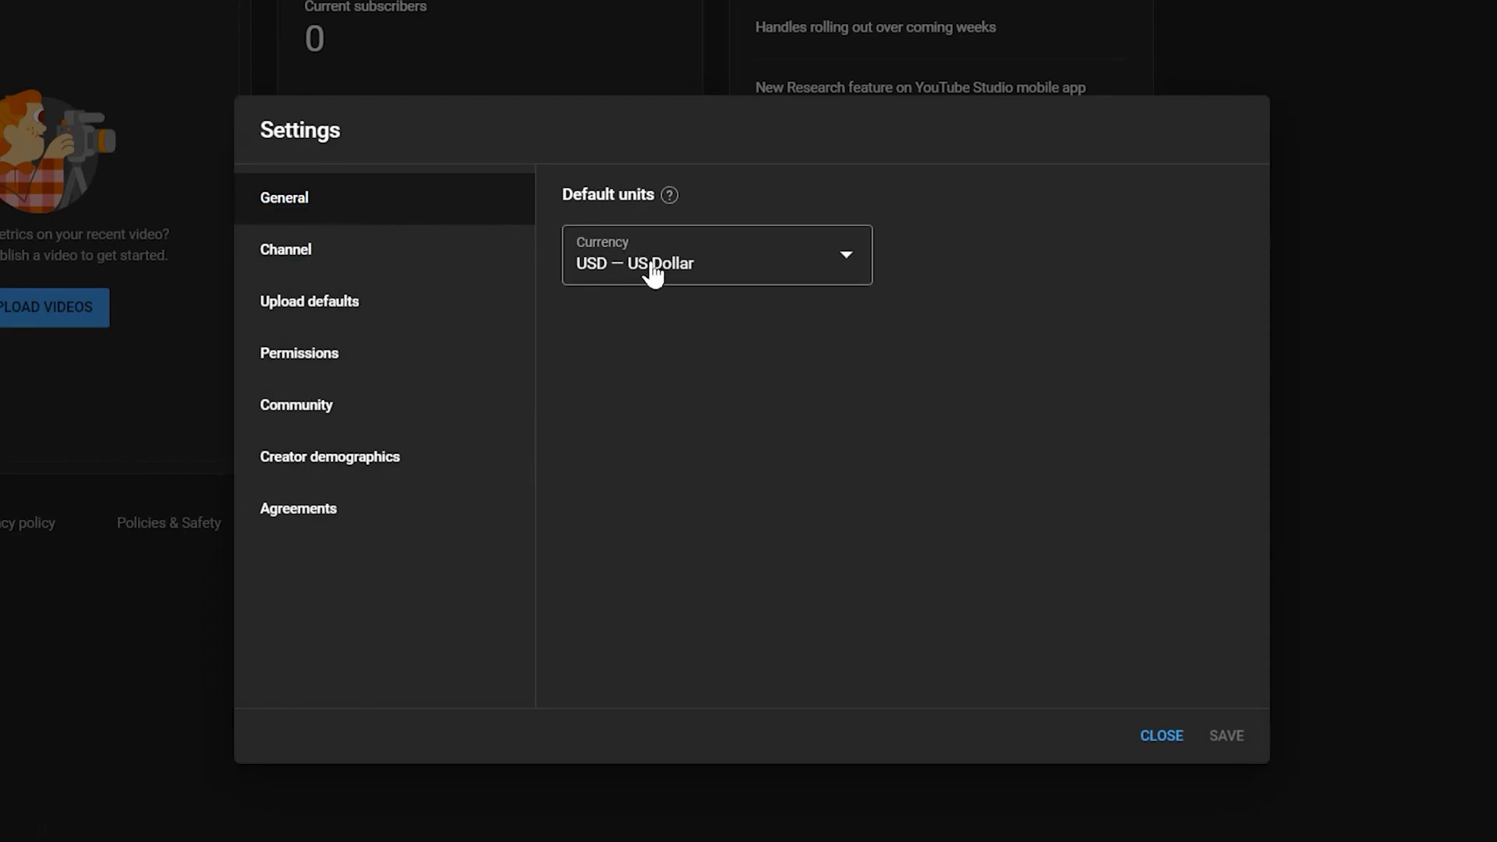
{"action": "left_click", "coordinate": [367, 257]}
{"action": "left_click", "coordinate": [733, 300]}
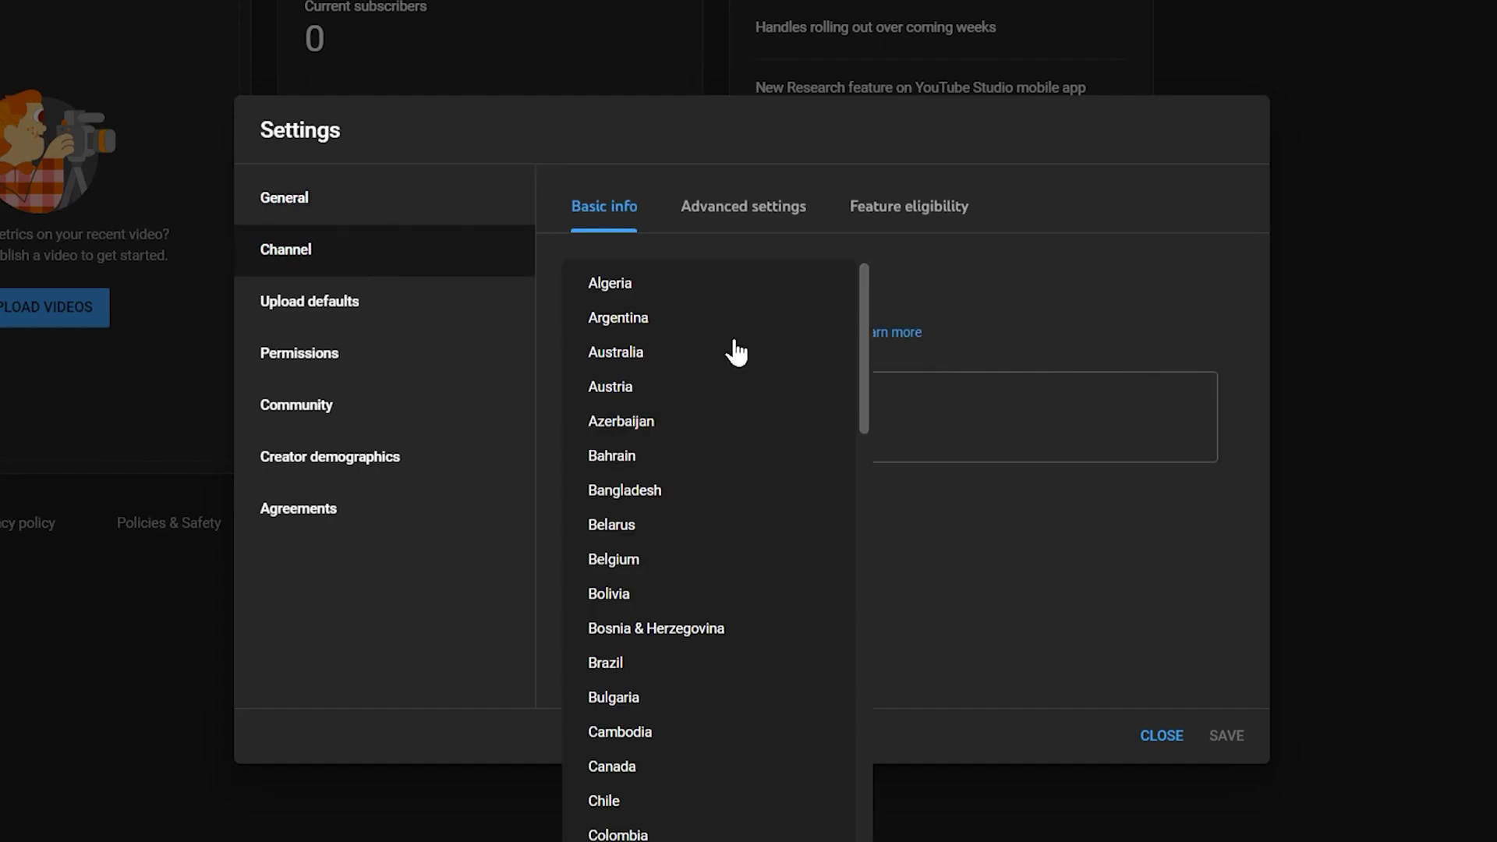
{"action": "scroll", "coordinate": [736, 353], "scroll_direction": "down", "scroll_amount": 10}
{"action": "left_click", "coordinate": [658, 725]}
{"action": "left_click", "coordinate": [686, 438]}
{"action": "type", "text": "rebelle,rebelle pro,r"}
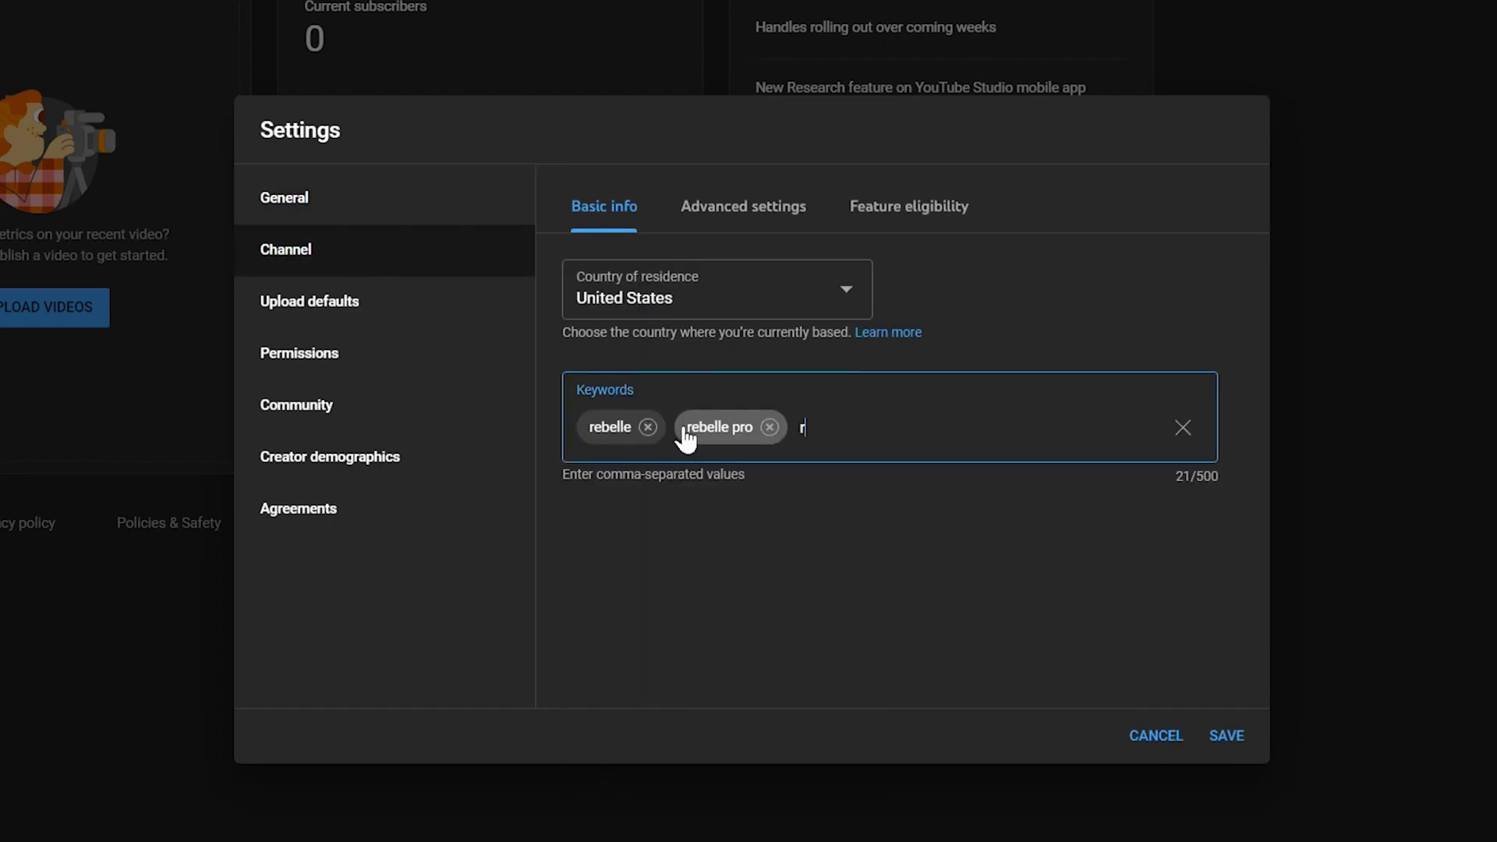
{"action": "type", "text": "ebelle pro 6,escapemotions,digital art,digital p"}
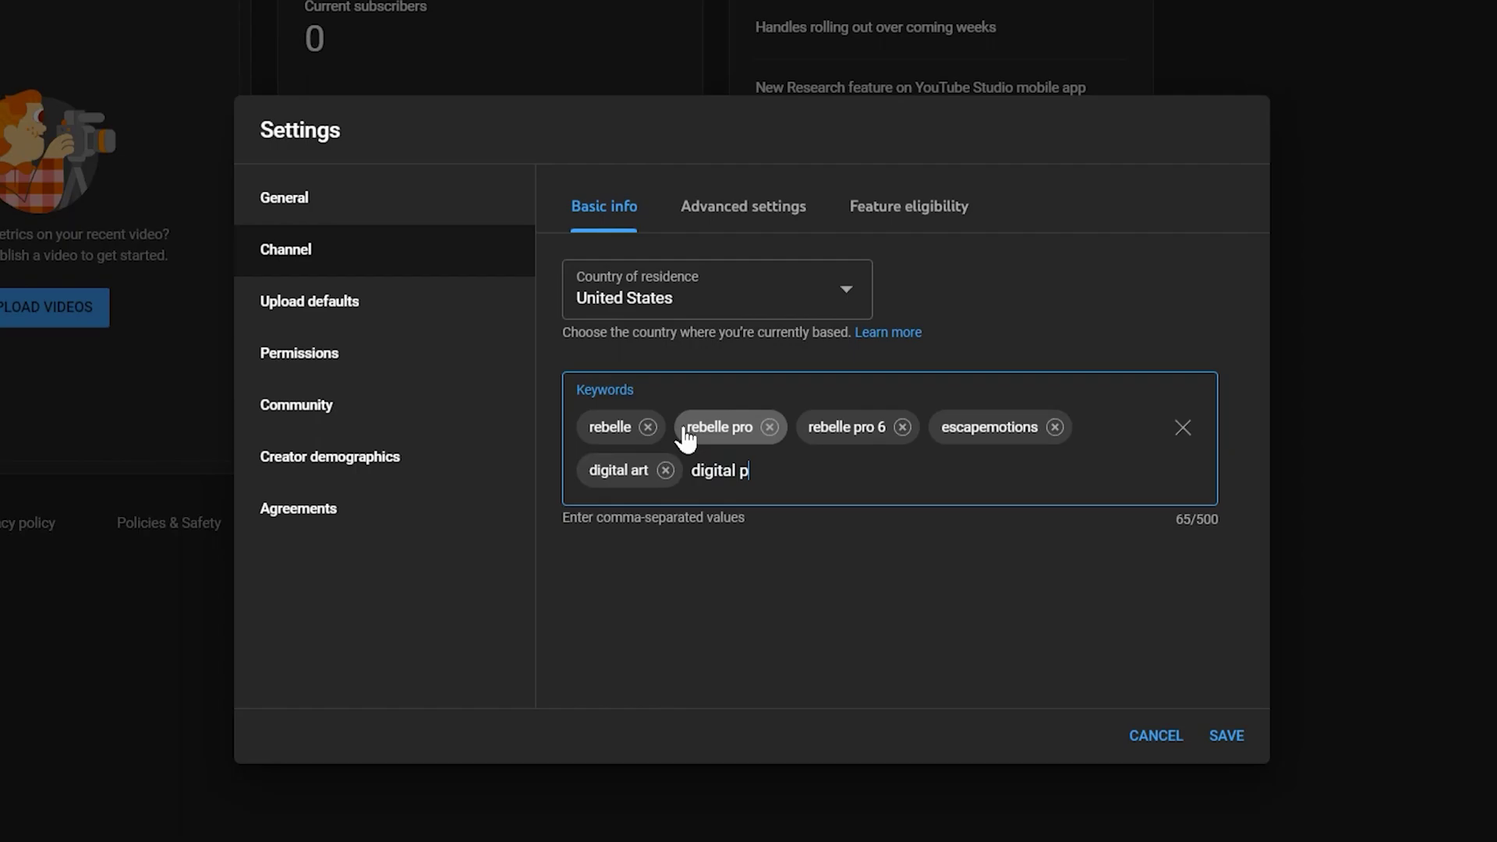
{"action": "type", "text": "ainting,art,art channel,digital art channel,rebelle tutorials,"}
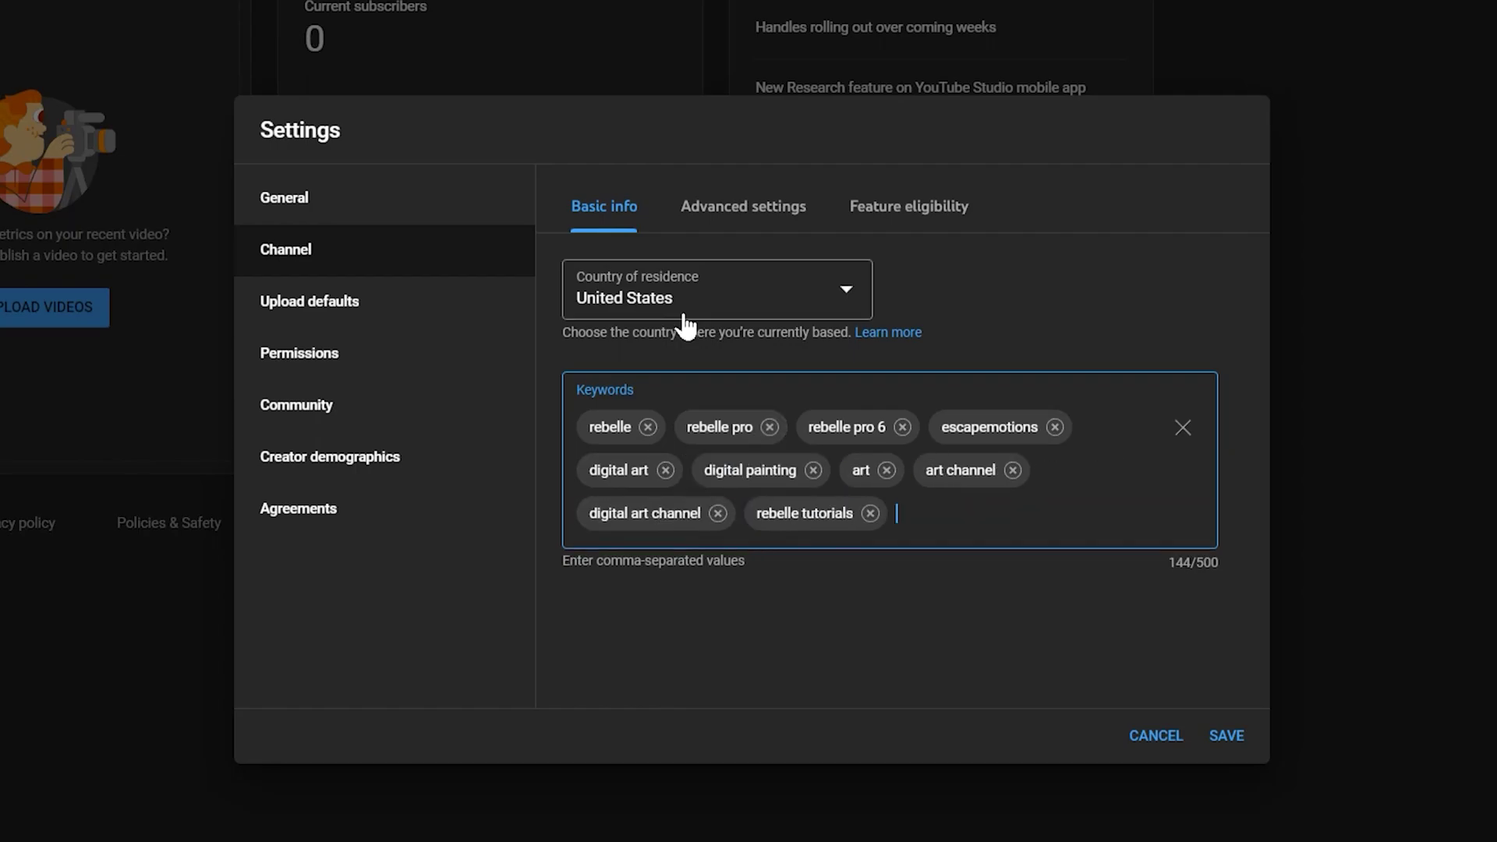
- In advanced settings, mark the channel as not made for kids and disable clipping
{"action": "left_click", "coordinate": [737, 209]}
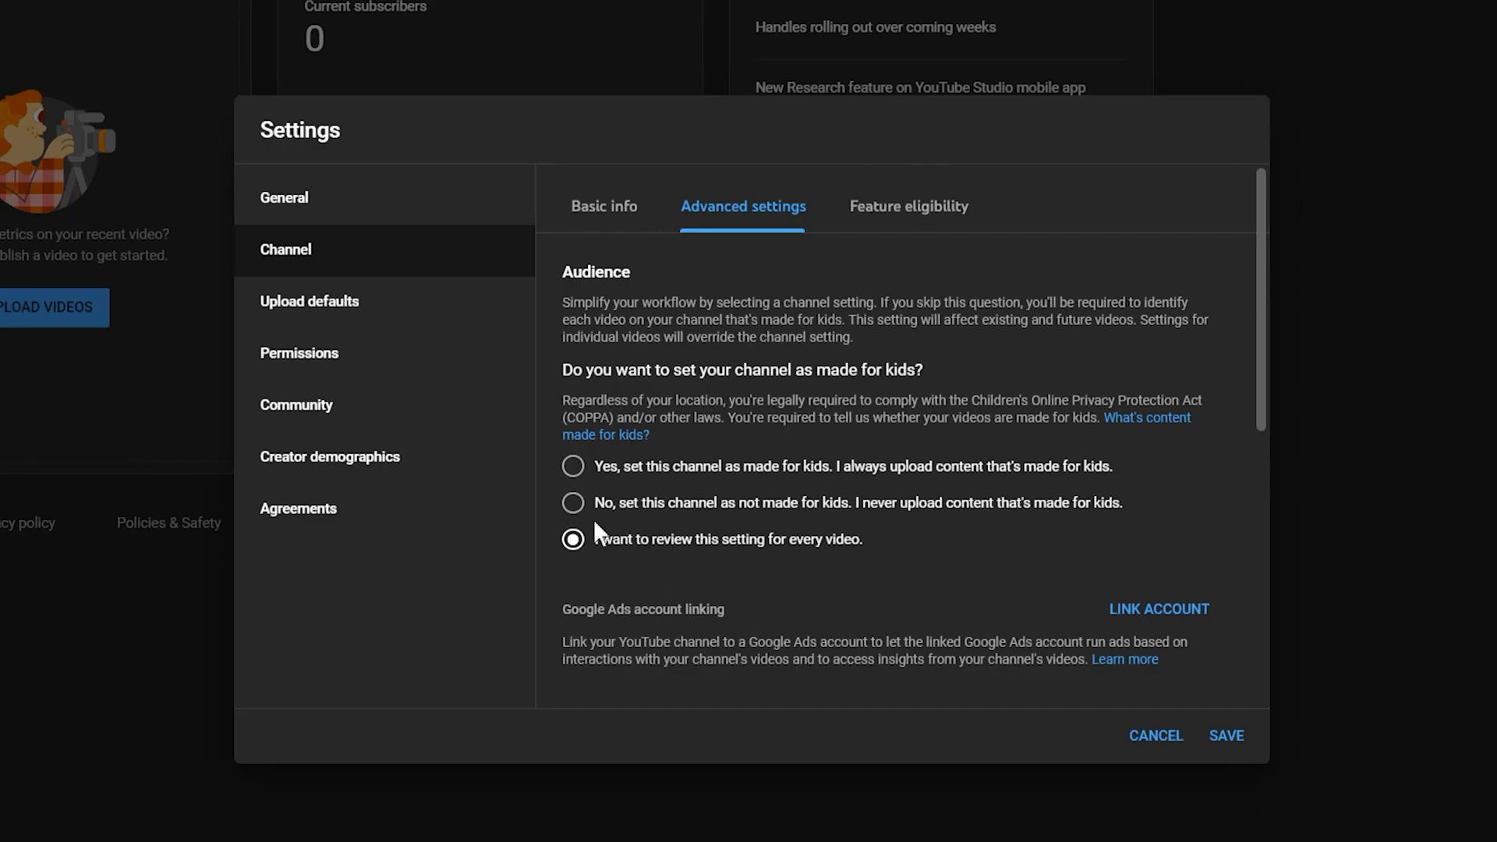
{"action": "left_click", "coordinate": [573, 504]}
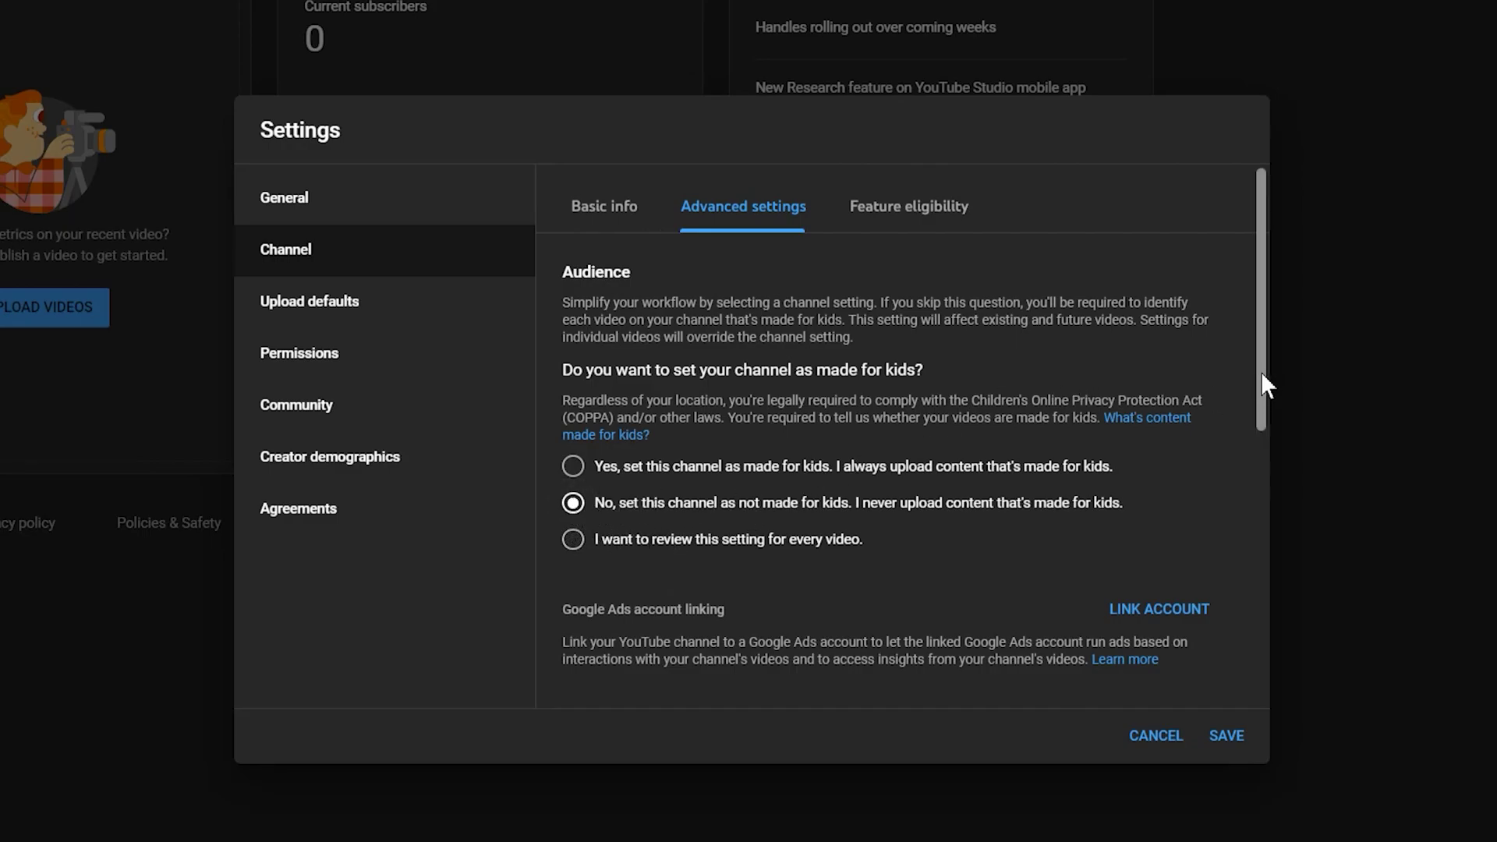
{"action": "left_click_drag", "start_coordinate": [1261, 372], "coordinate": [1260, 678]}
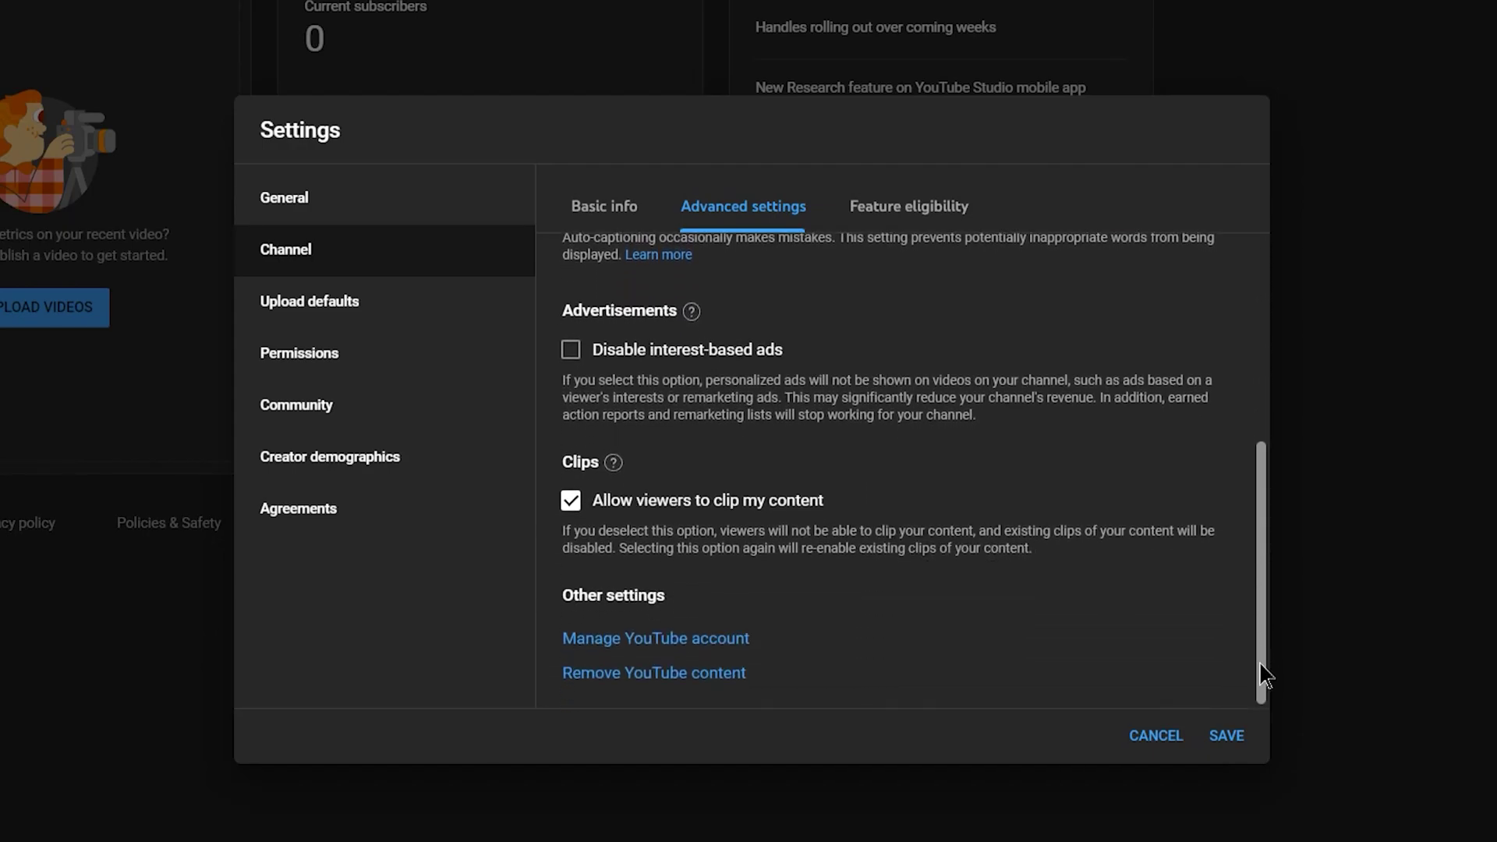
{"action": "left_click", "coordinate": [573, 503]}
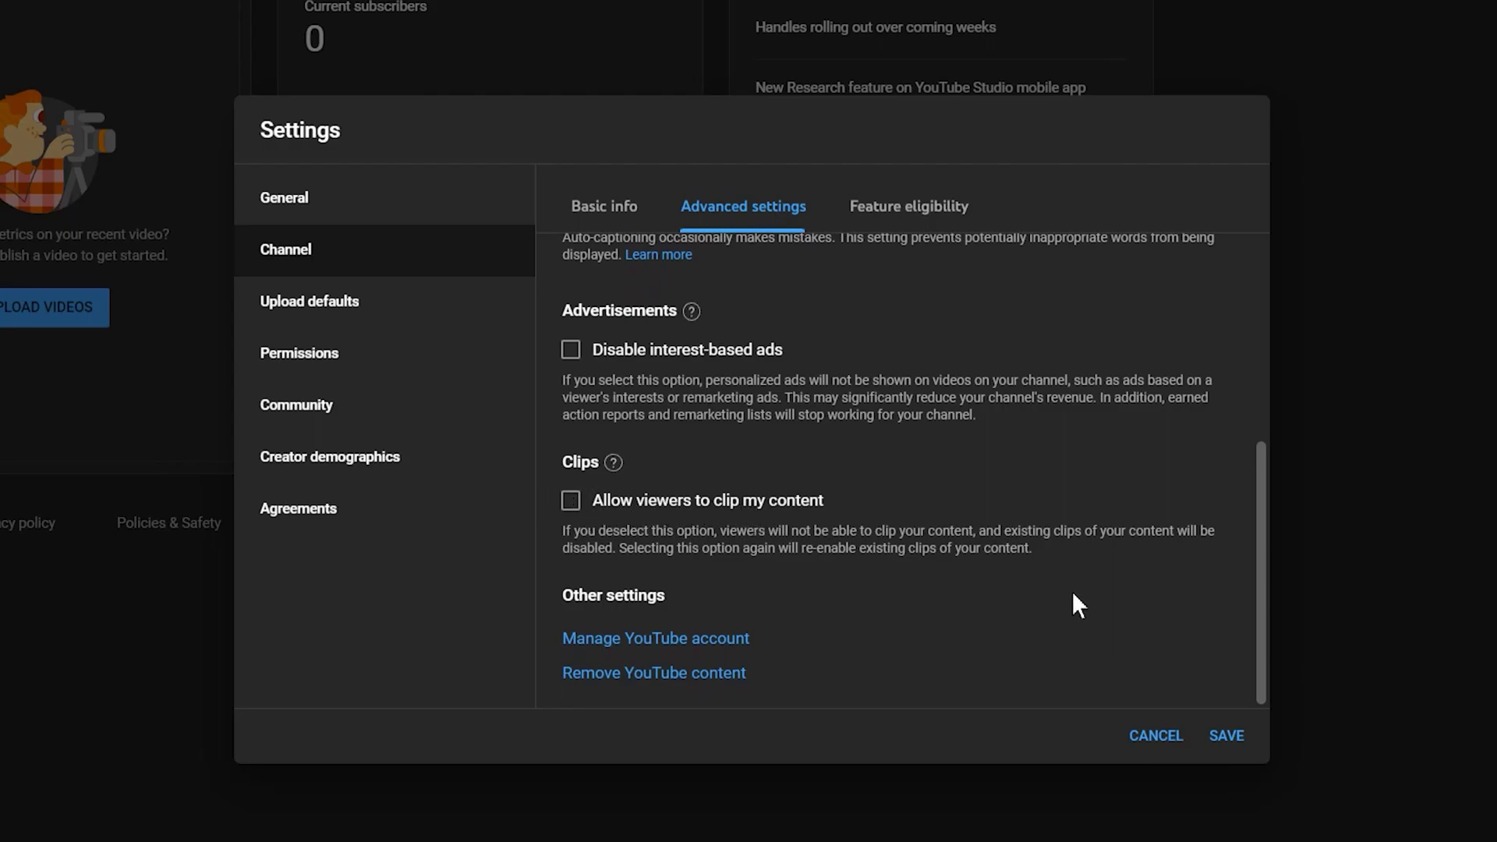
- Under Feature eligibility, choose to access advanced features by verifying with a valid ID
{"action": "left_click", "coordinate": [1187, 557]}
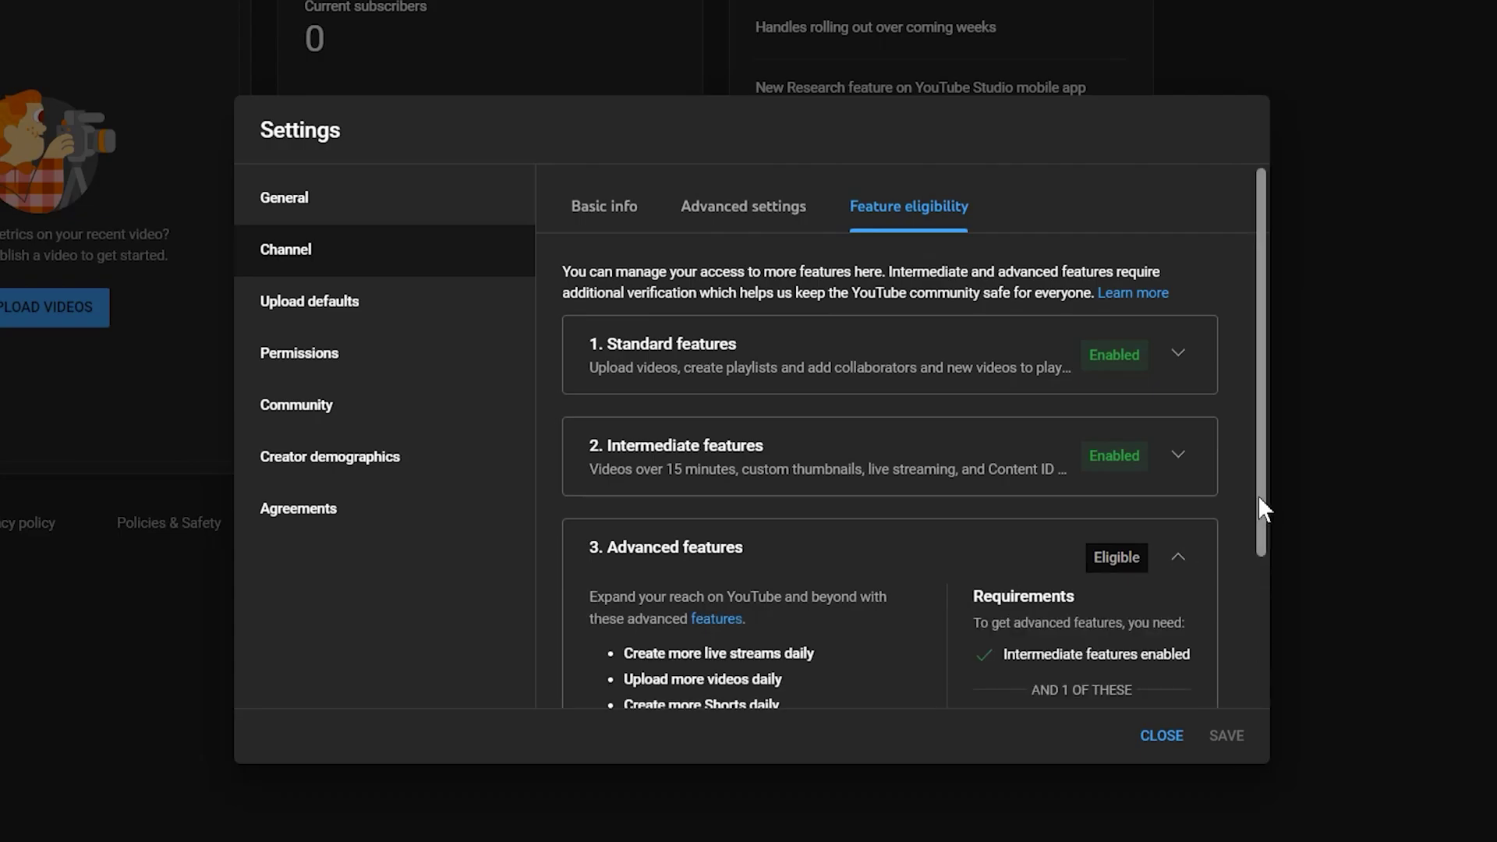
{"action": "left_click_drag", "start_coordinate": [1261, 503], "coordinate": [1271, 677]}
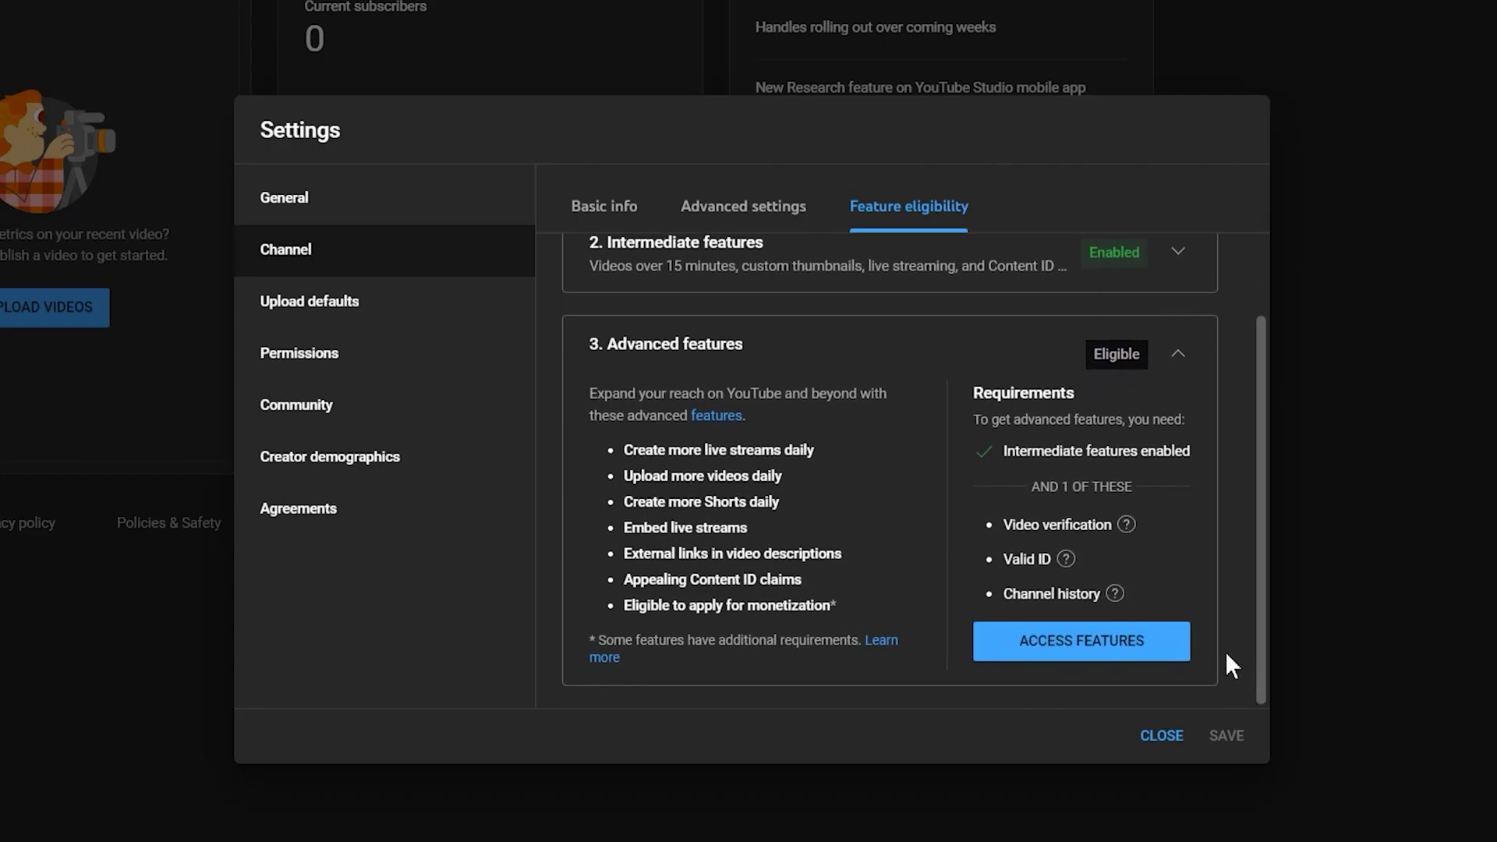
{"action": "left_click", "coordinate": [1086, 652]}
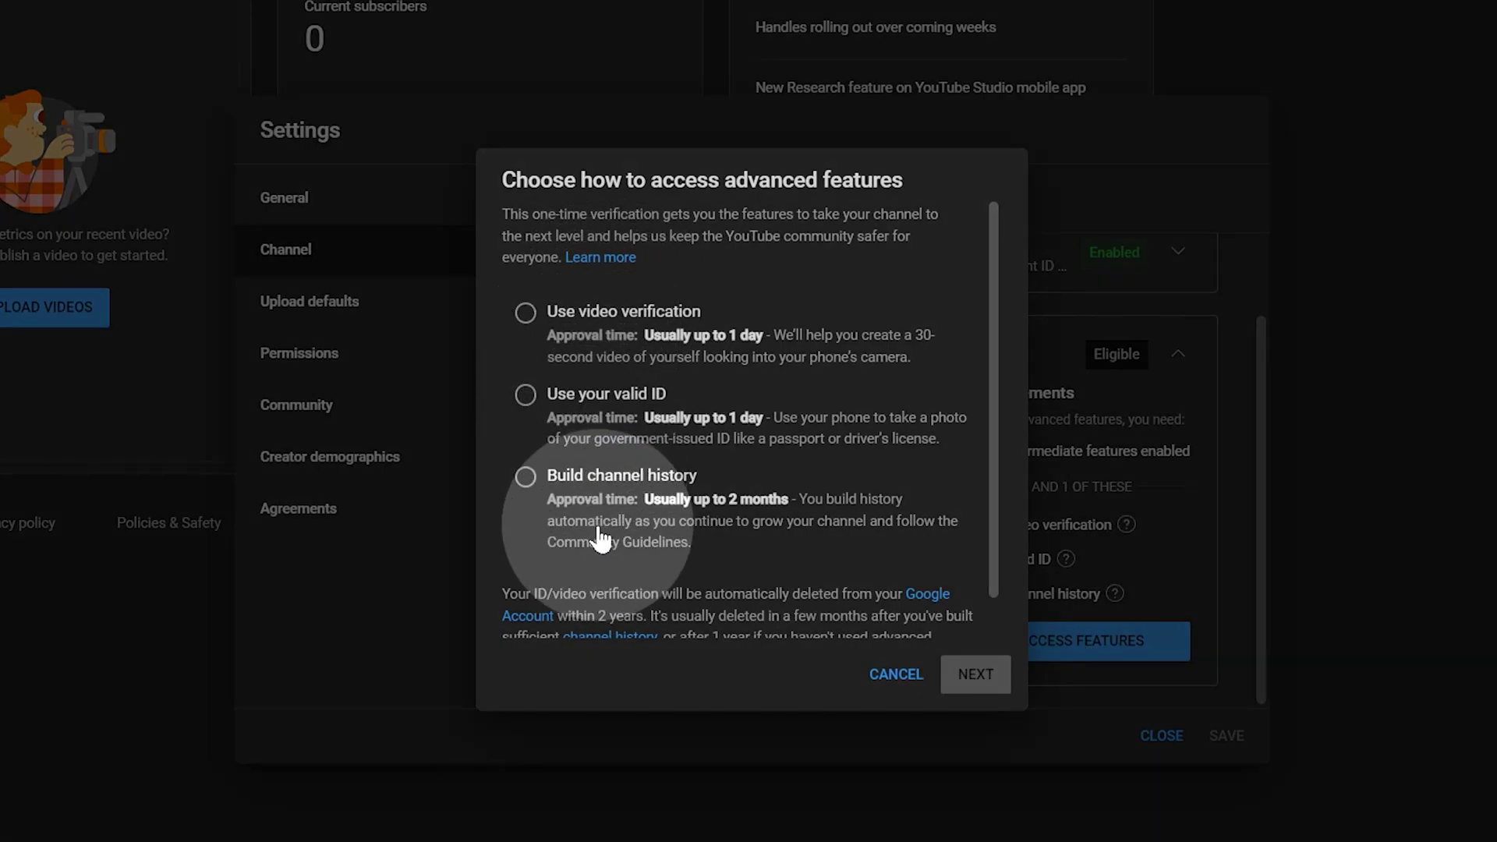
{"action": "scroll", "coordinate": [998, 483], "scroll_direction": "down", "scroll_amount": 2}
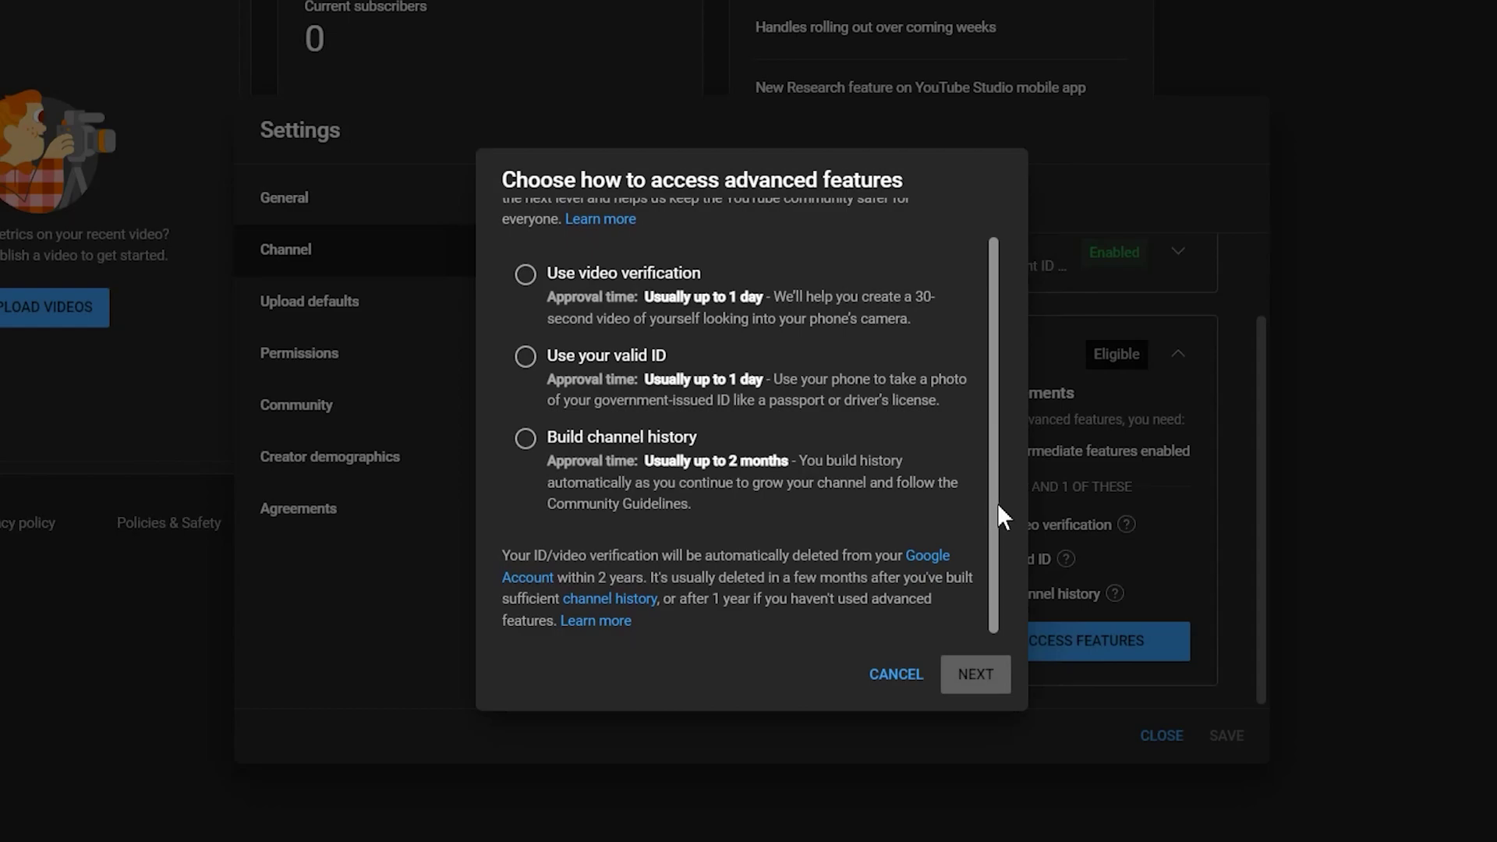
{"action": "left_click", "coordinate": [546, 359]}
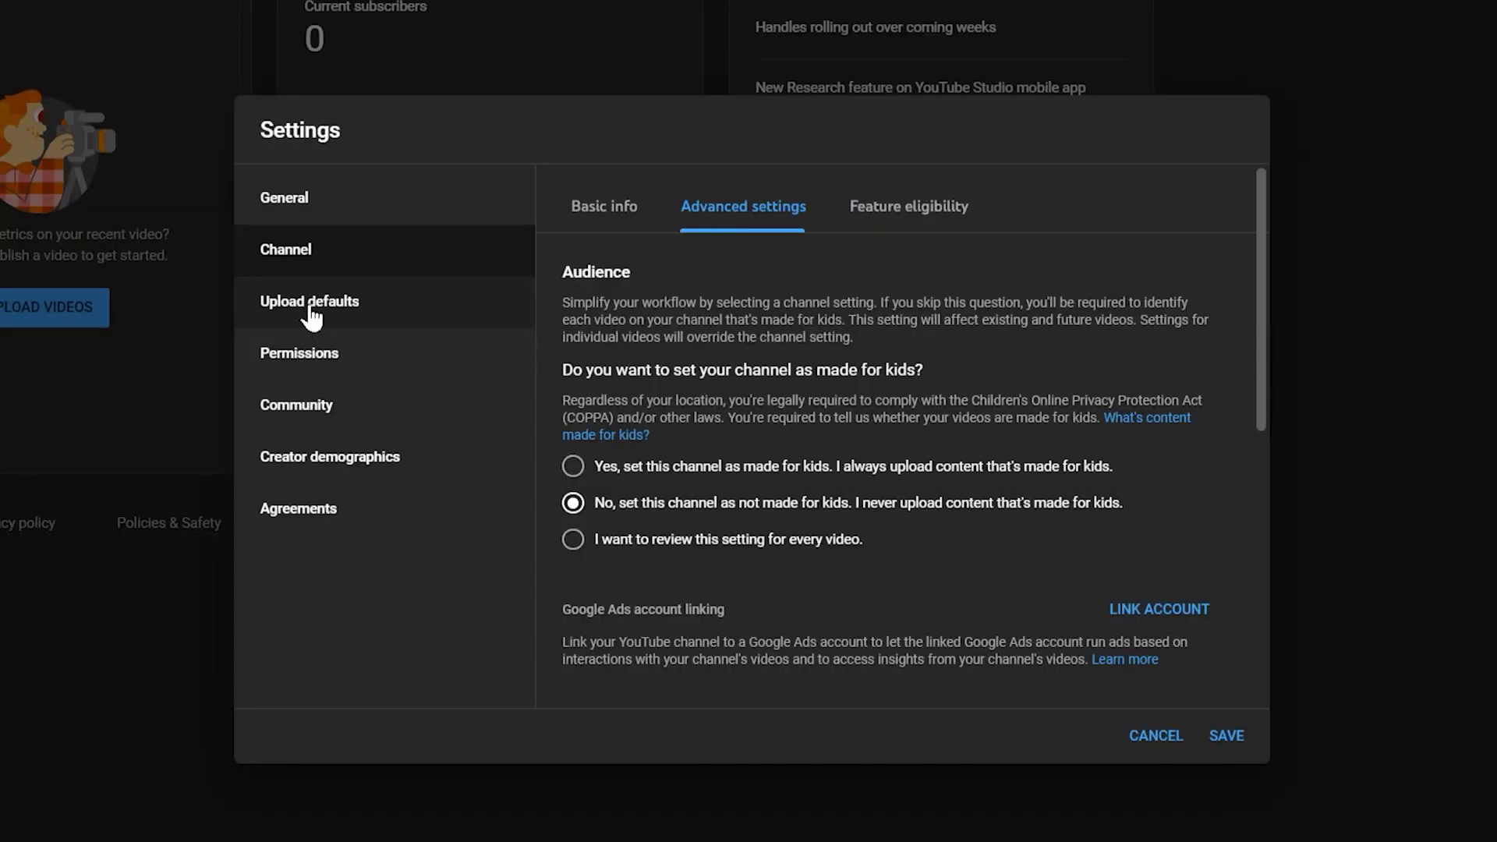
- Set the default upload title to '- Rebelle Tutorial' and default visibility to Unlisted
{"action": "left_click", "coordinate": [309, 311]}
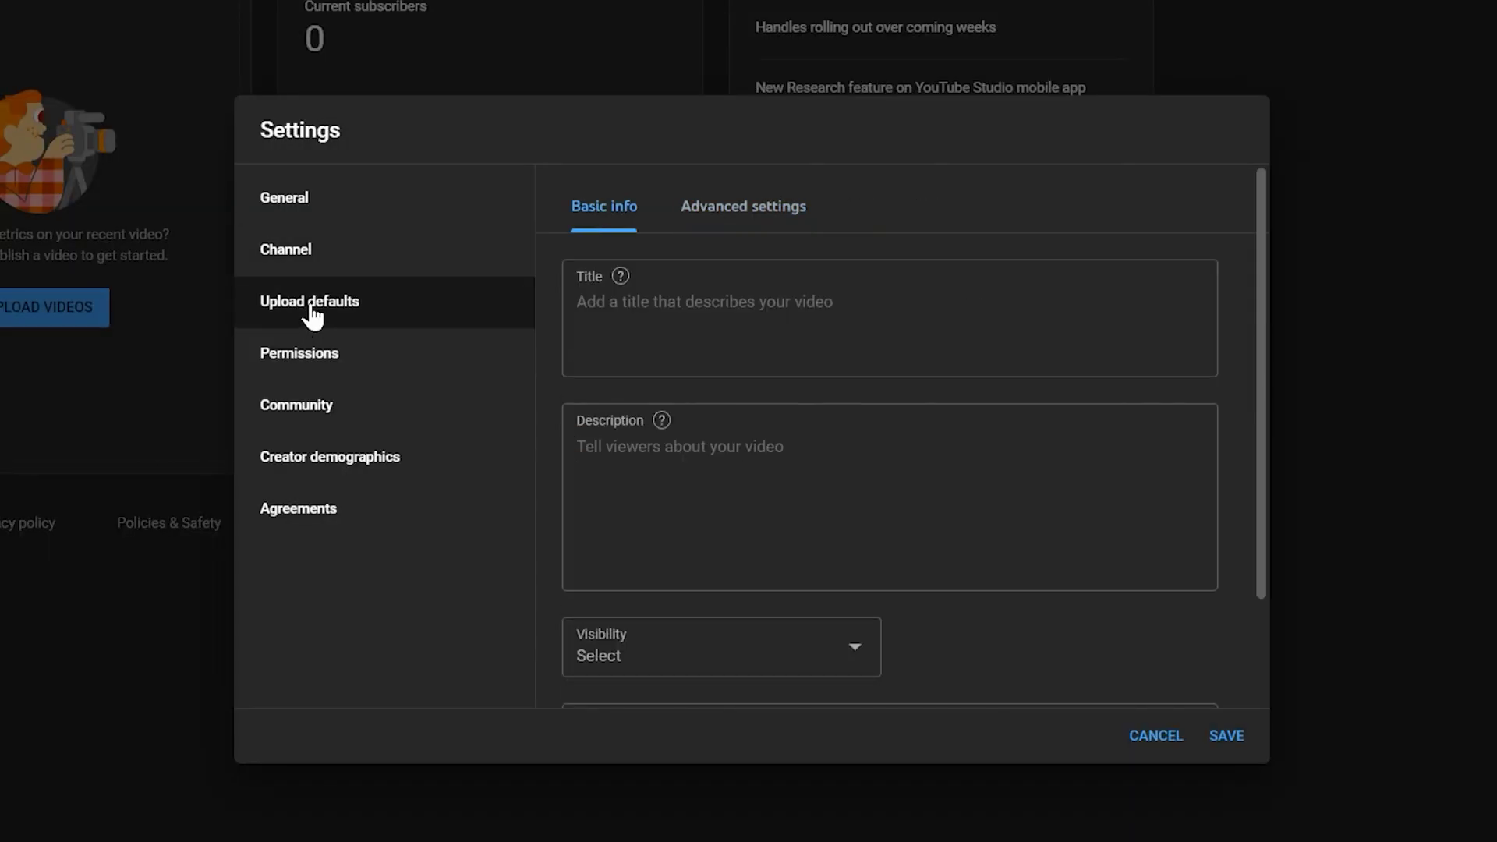
{"action": "left_click", "coordinate": [705, 308]}
{"action": "type", "text": "- Rebelle "}
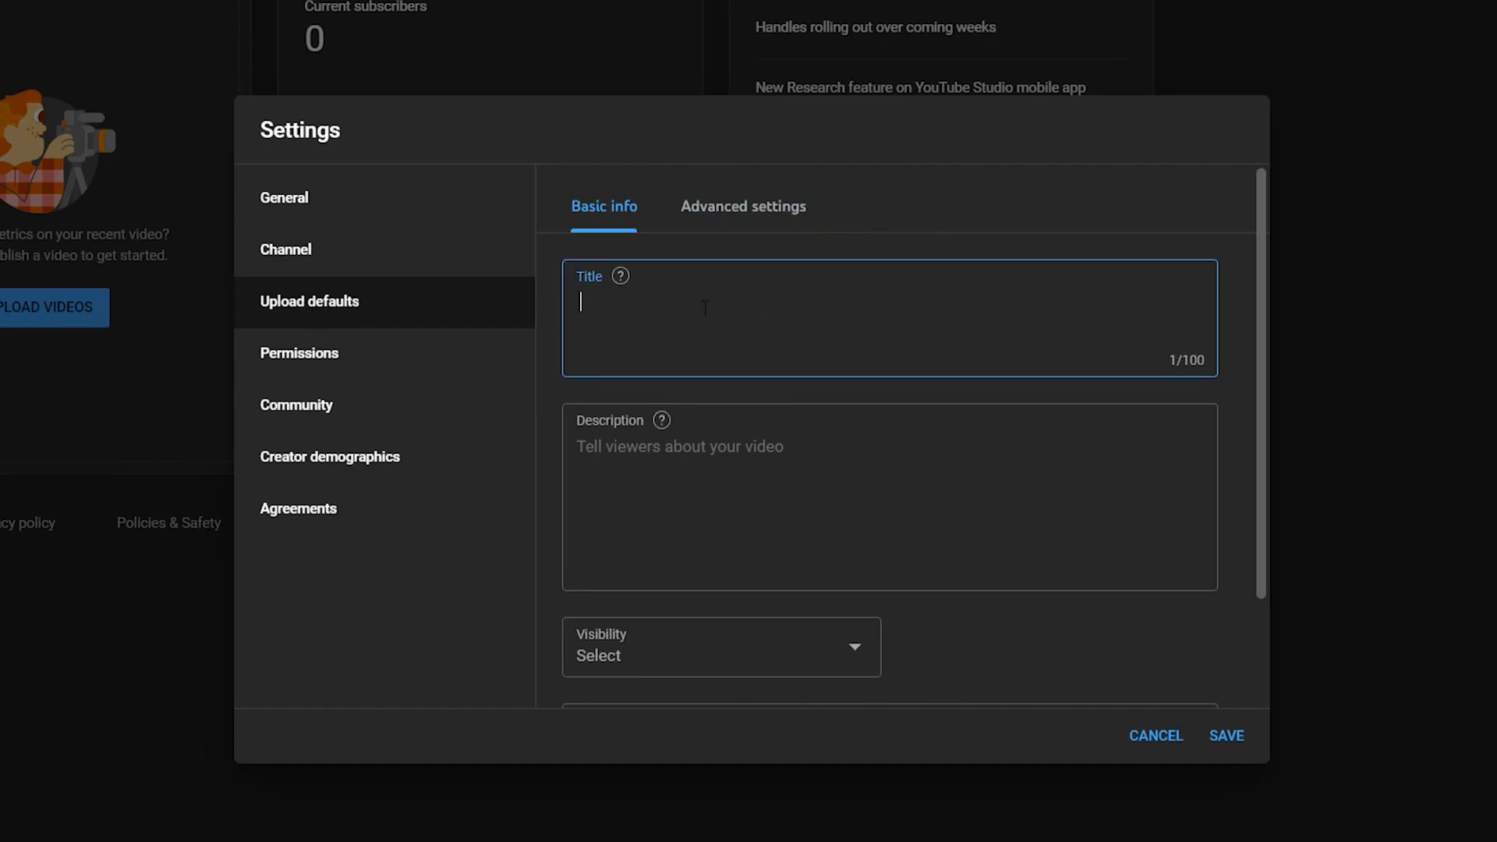
{"action": "type", "text": "Tutorial"}
{"action": "left_click", "coordinate": [729, 457]}
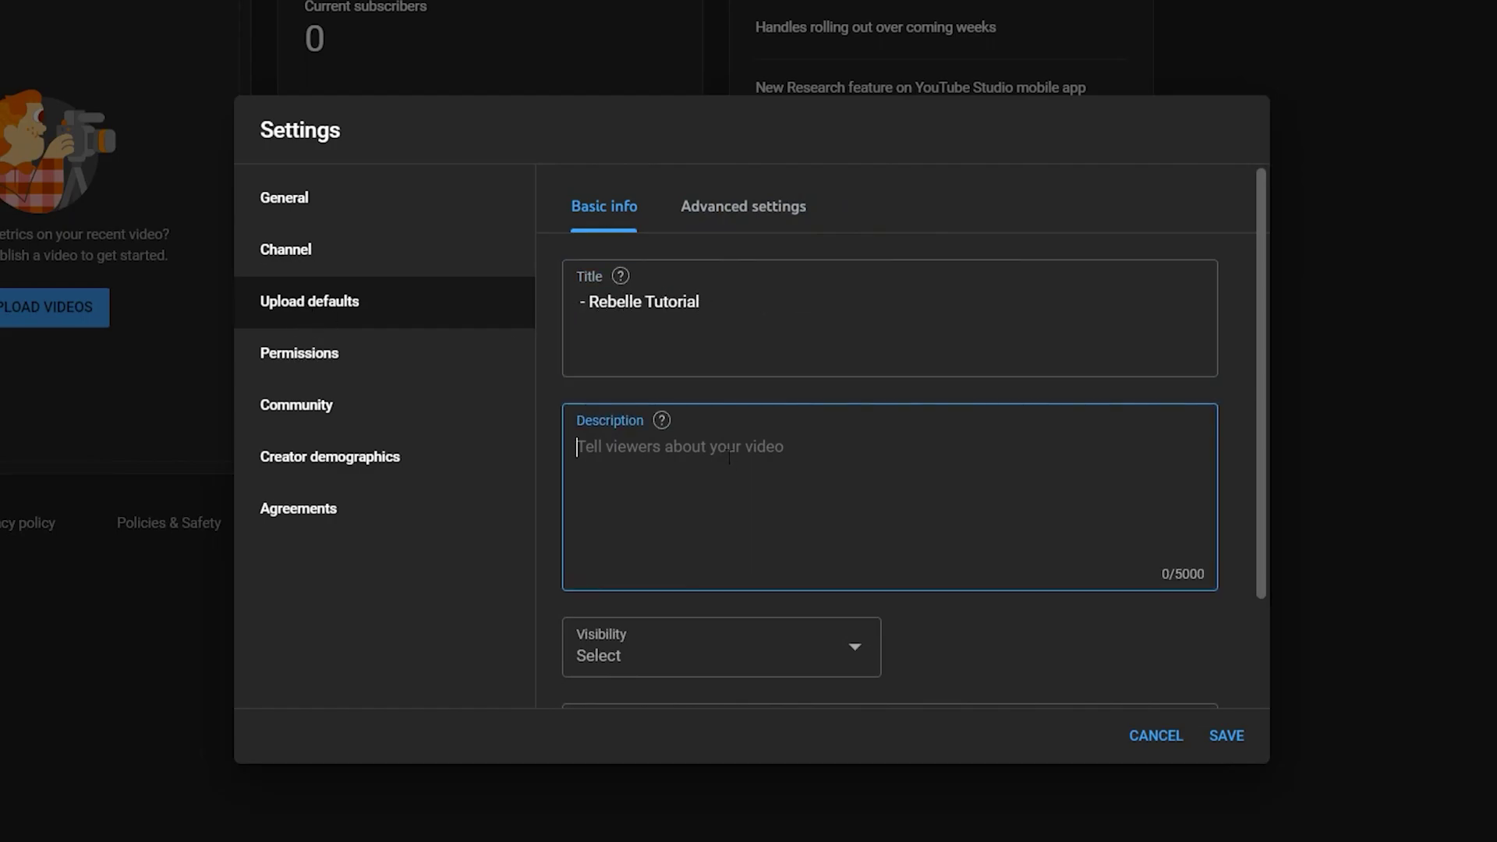
{"action": "scroll", "coordinate": [839, 538], "scroll_direction": "down", "scroll_amount": 2}
{"action": "left_click", "coordinate": [840, 522]}
{"action": "left_click", "coordinate": [655, 577]}
- Add default tags (rebelle, rebelle pro, rebelle tutorial, escapemotions…) and set title language to English (United States)
{"action": "left_click", "coordinate": [649, 649]}
{"action": "type", "text": "rebelle,rebelle pro,"}
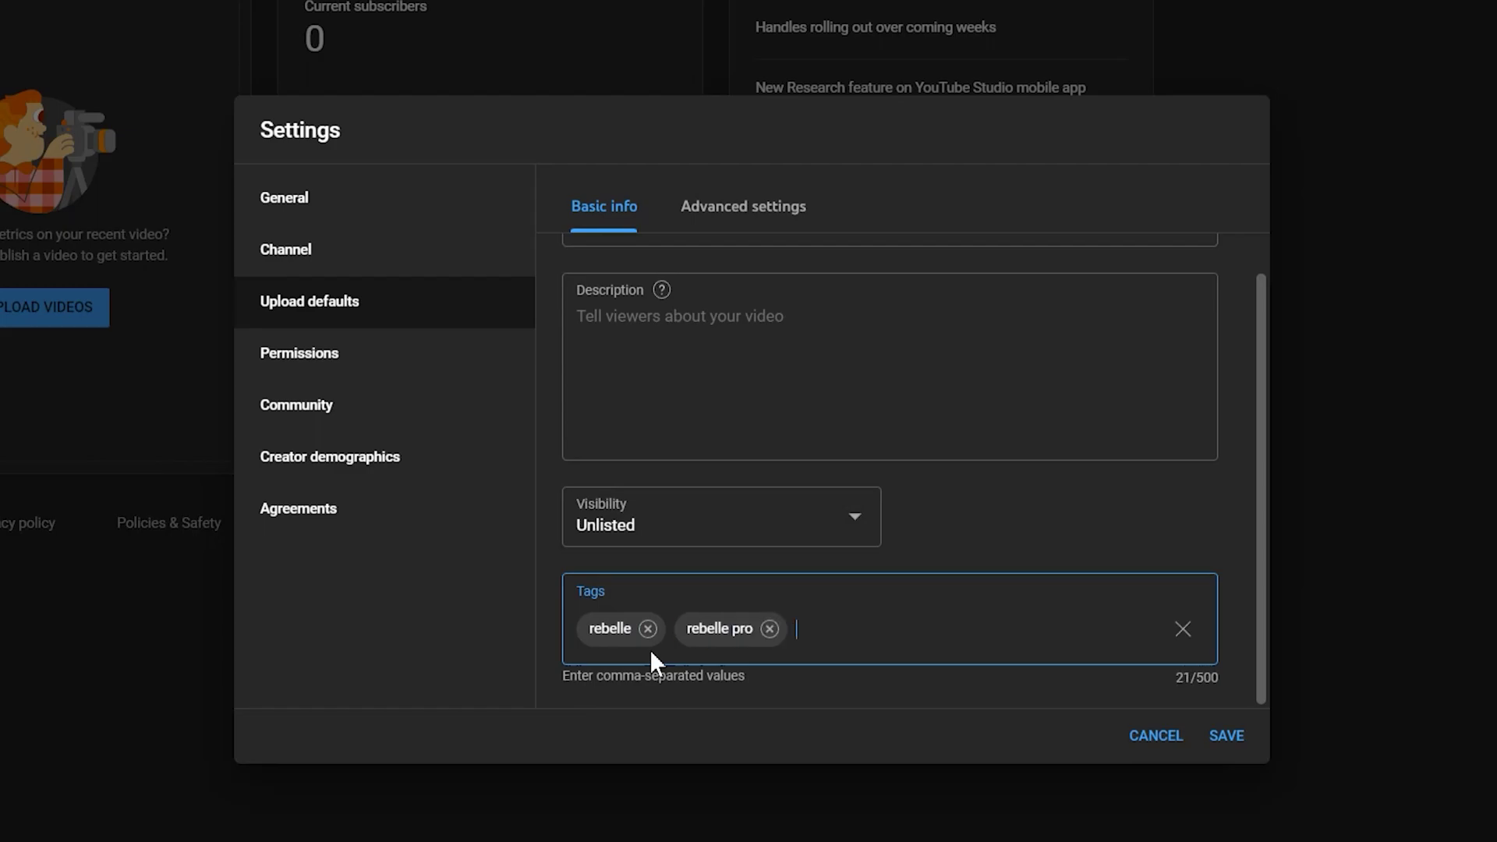
{"action": "type", "text": "rebelle 6,rebelle pro 6,rebelle tutorial"}
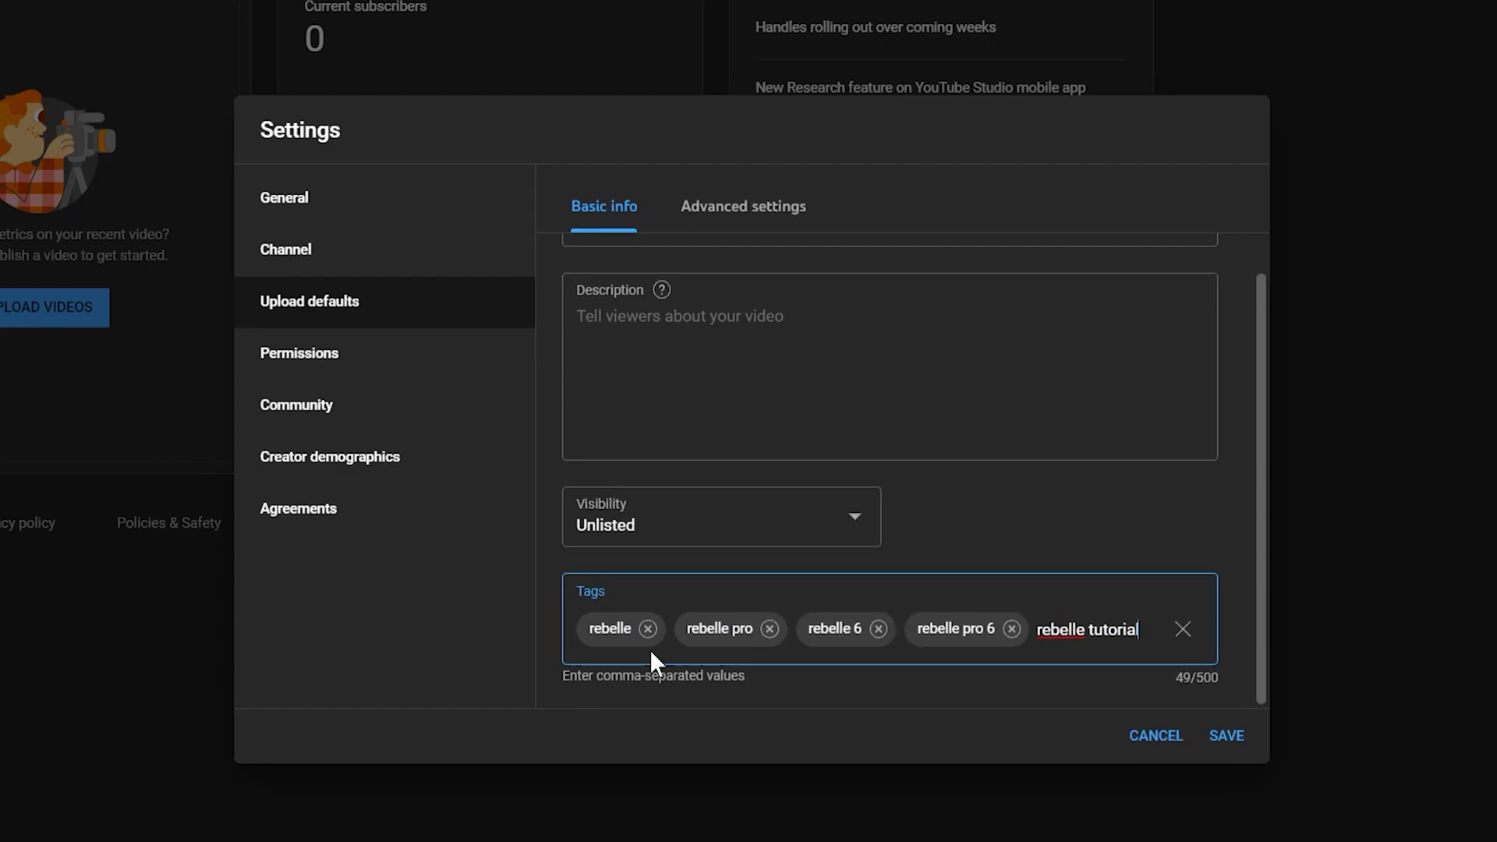
{"action": "type", "text": ",escapemotions,digital art,digital painting"}
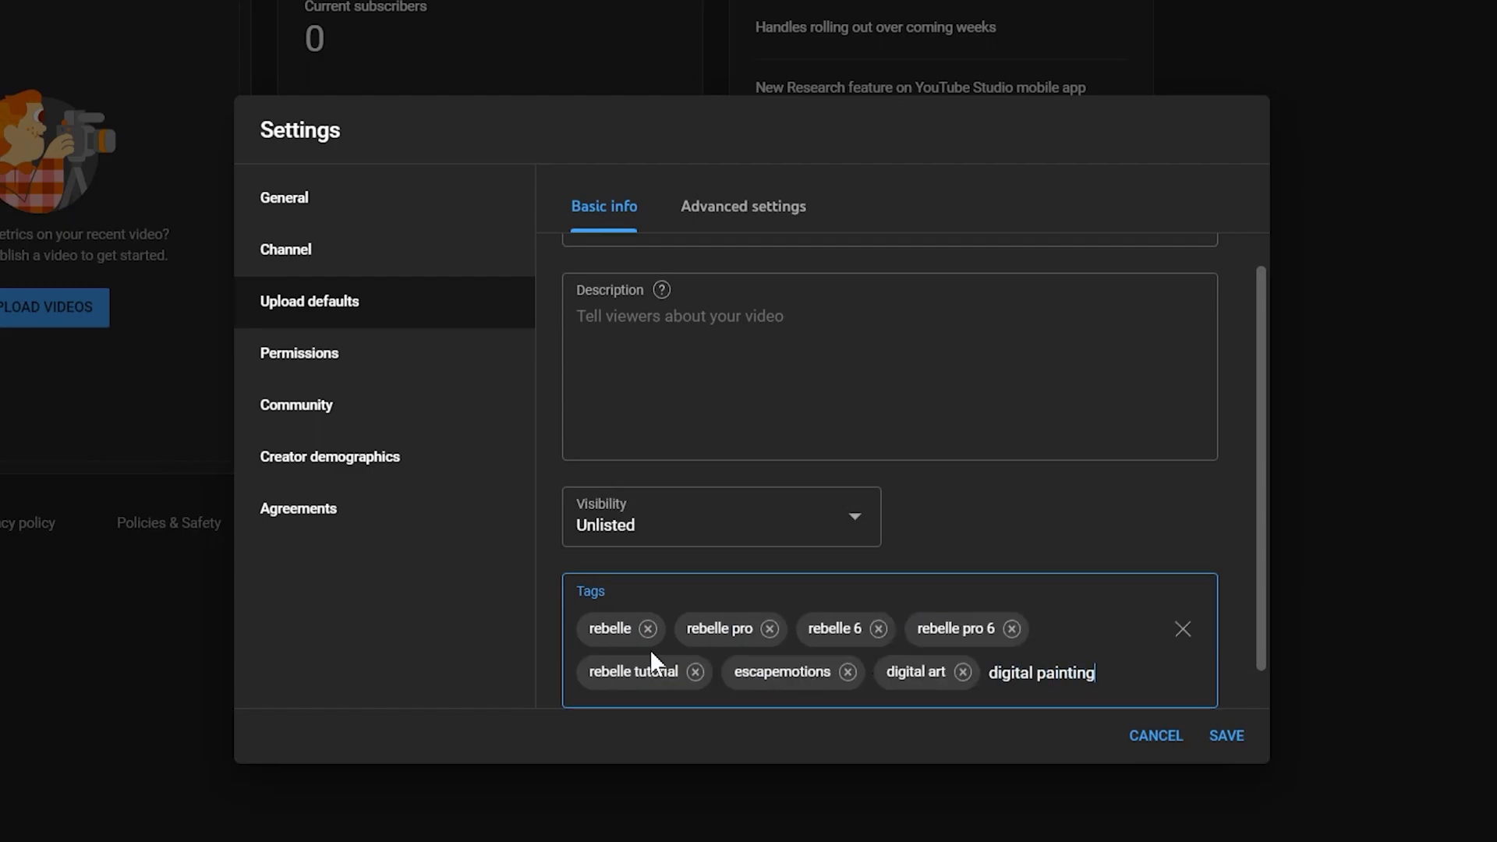
{"action": "type", "text": ",digital art tutorial,digital painting tutorial"}
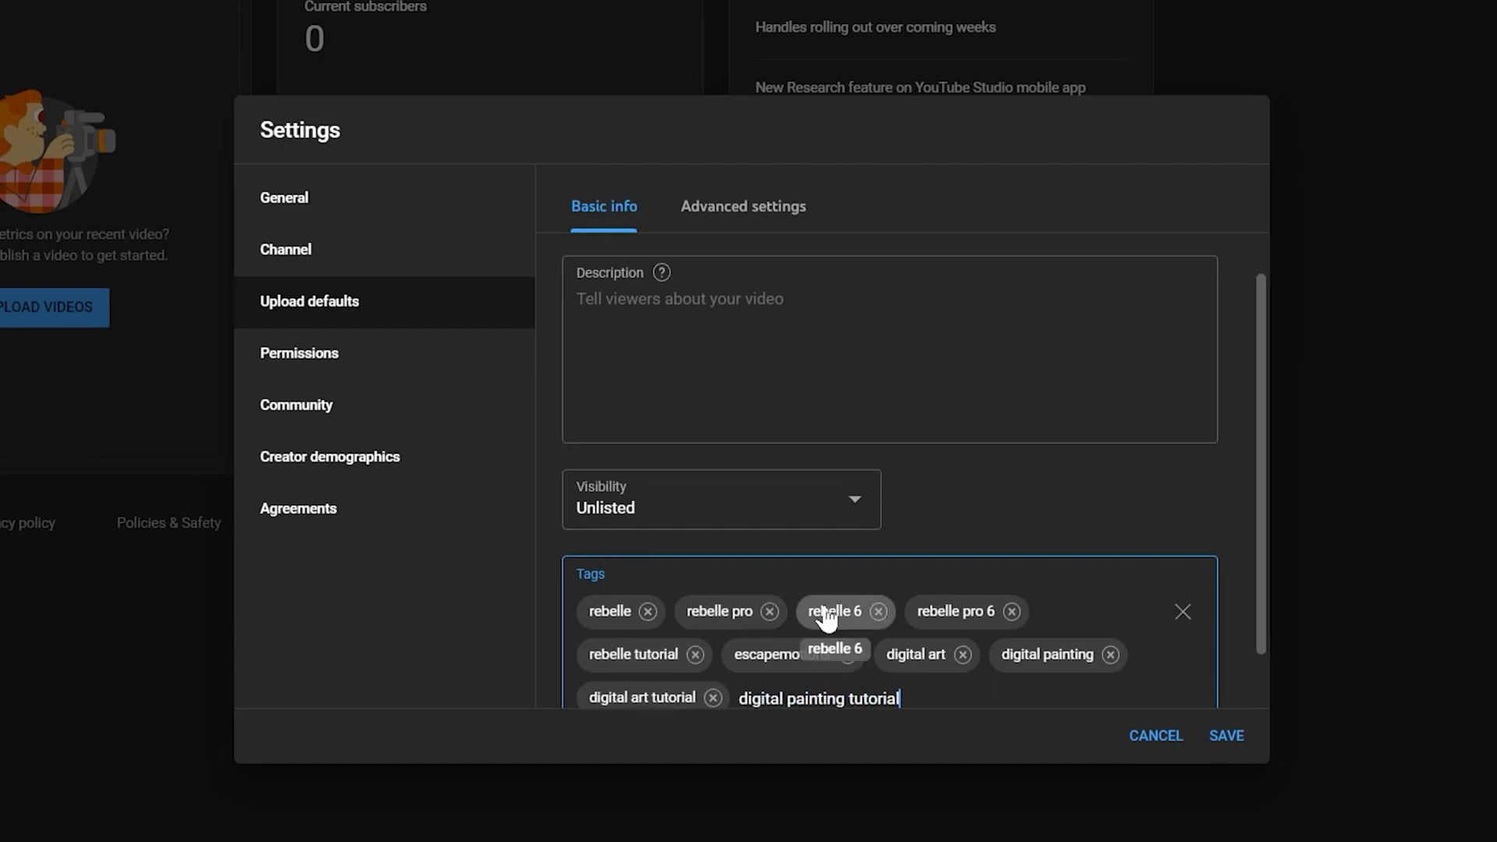
{"action": "type", "text": ","}
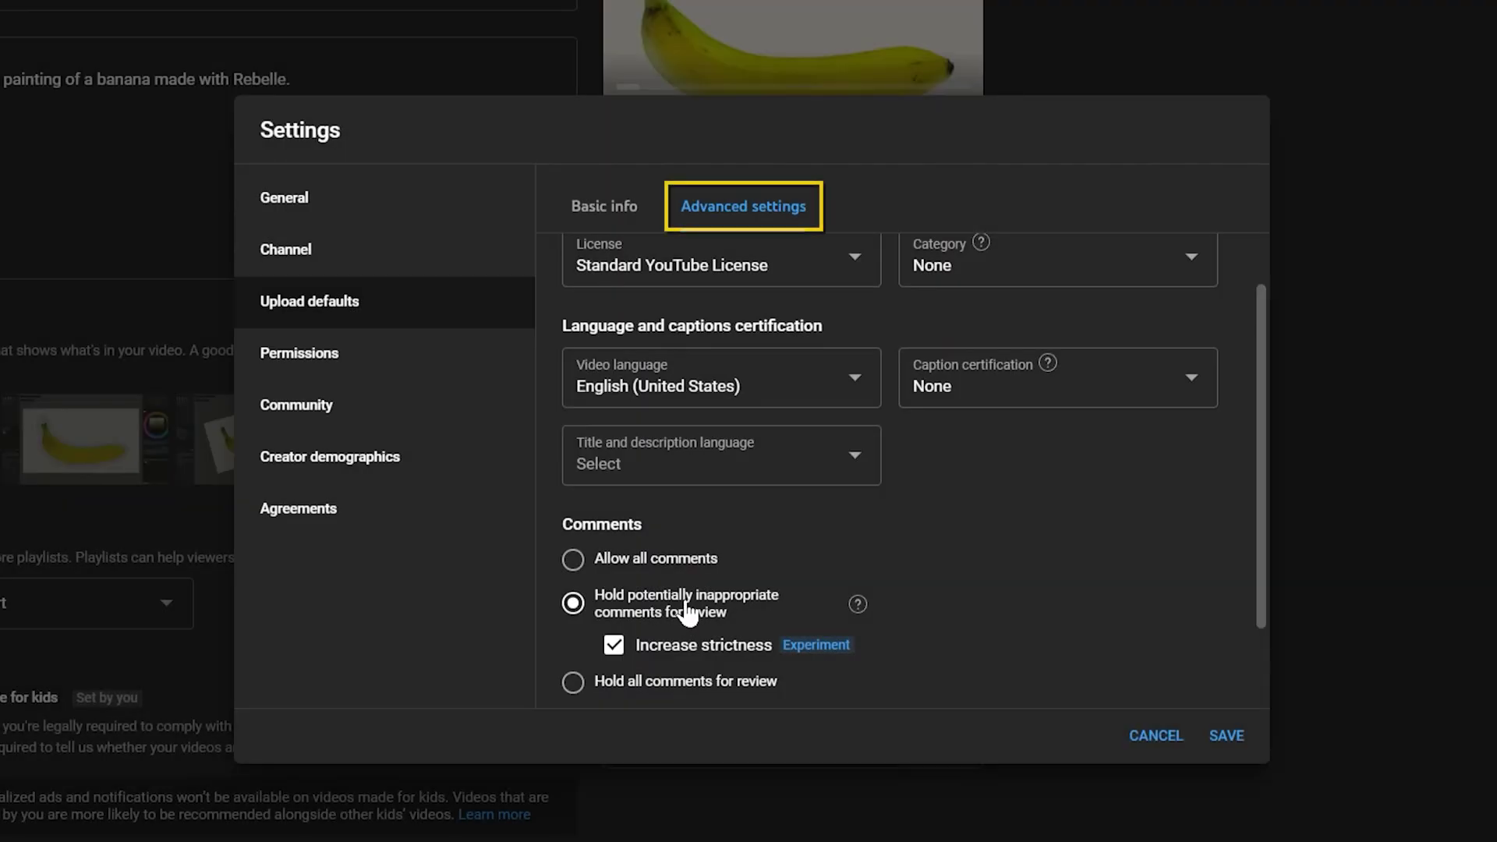
{"action": "left_click", "coordinate": [751, 472]}
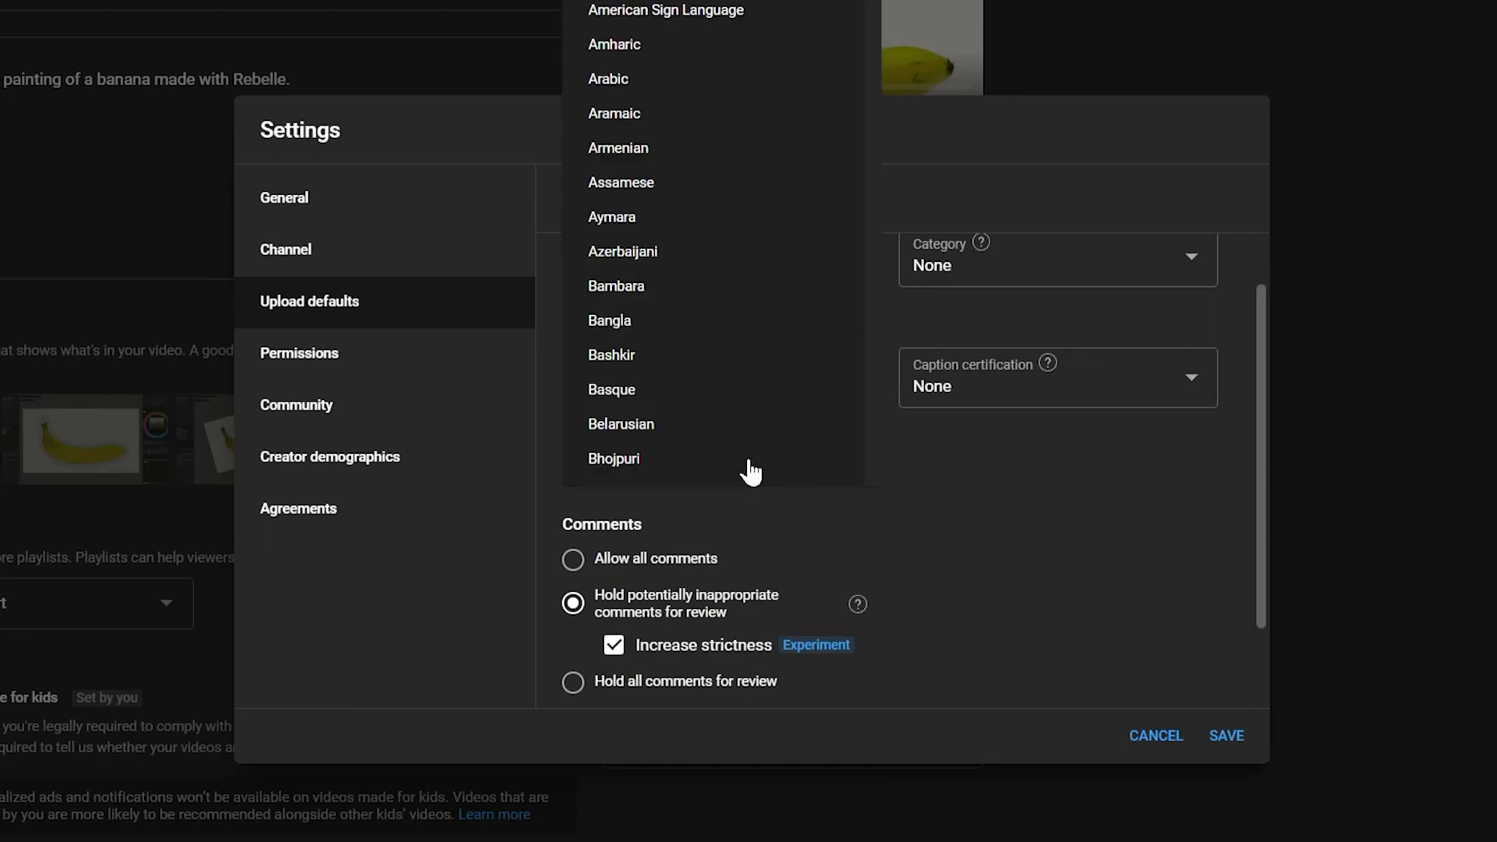
{"action": "scroll", "coordinate": [858, 35], "scroll_direction": "down", "scroll_amount": 15}
{"action": "scroll", "coordinate": [857, 15], "scroll_direction": "up", "scroll_amount": 4}
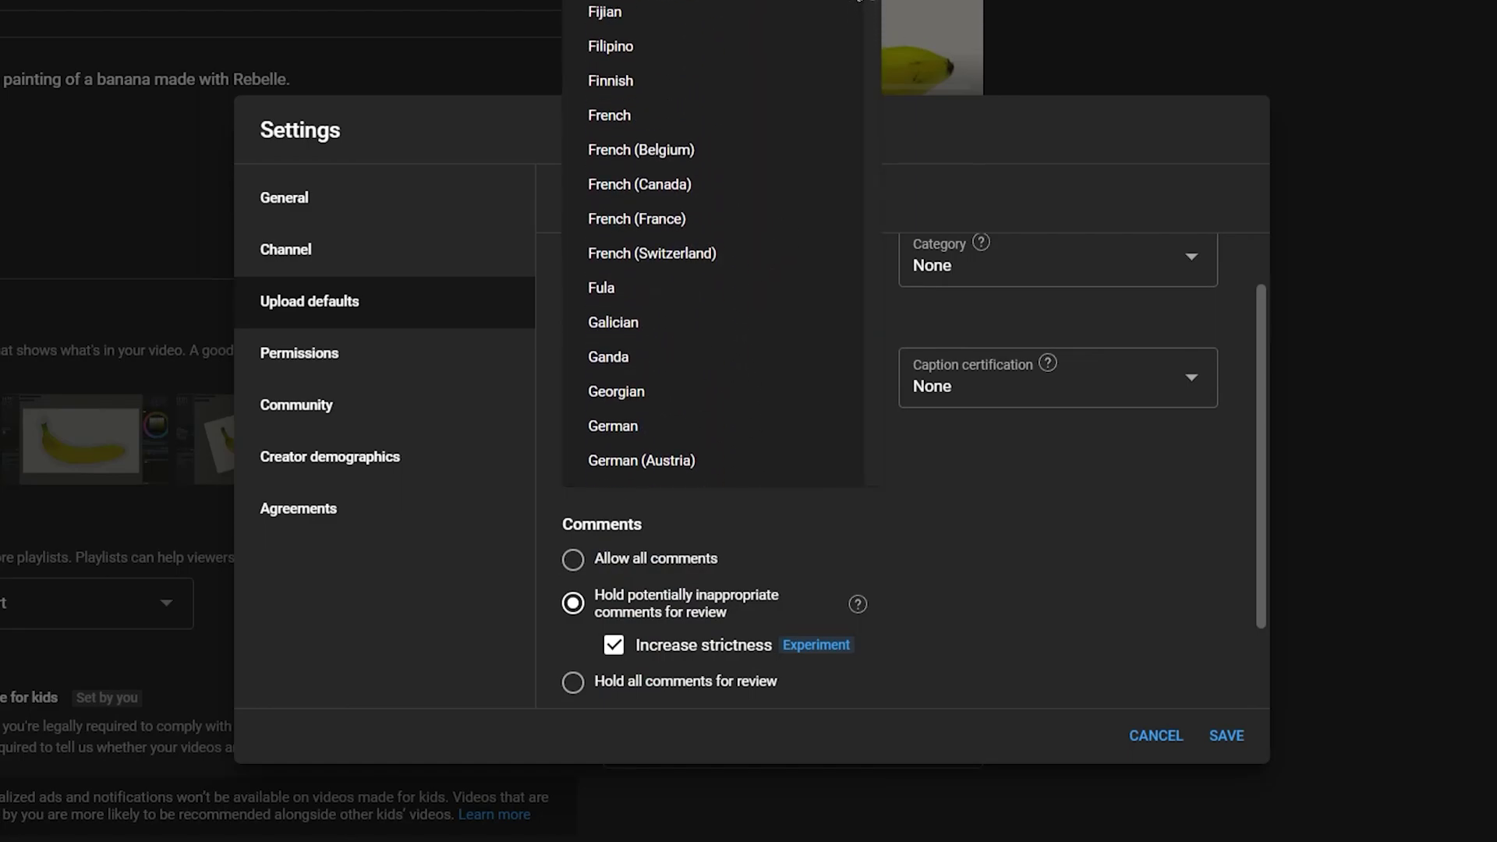
{"action": "scroll", "coordinate": [695, 106], "scroll_direction": "up", "scroll_amount": 3}
{"action": "scroll", "coordinate": [645, 338], "scroll_direction": "up", "scroll_amount": 3}
{"action": "left_click", "coordinate": [646, 331]}
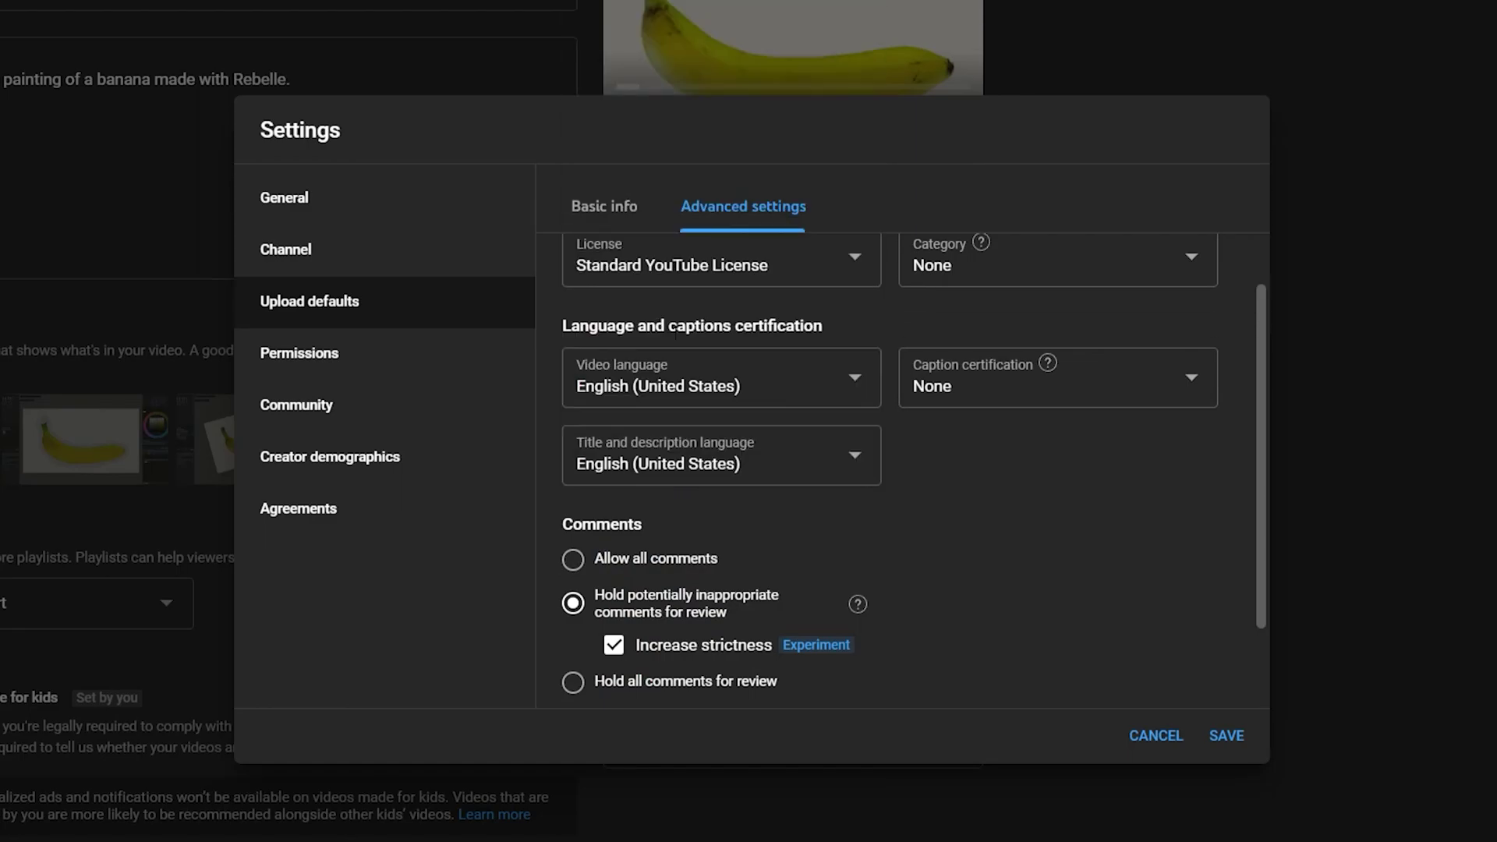
- In Community settings, paste the blocked-words list and block comments containing links
{"action": "left_click", "coordinate": [336, 361]}
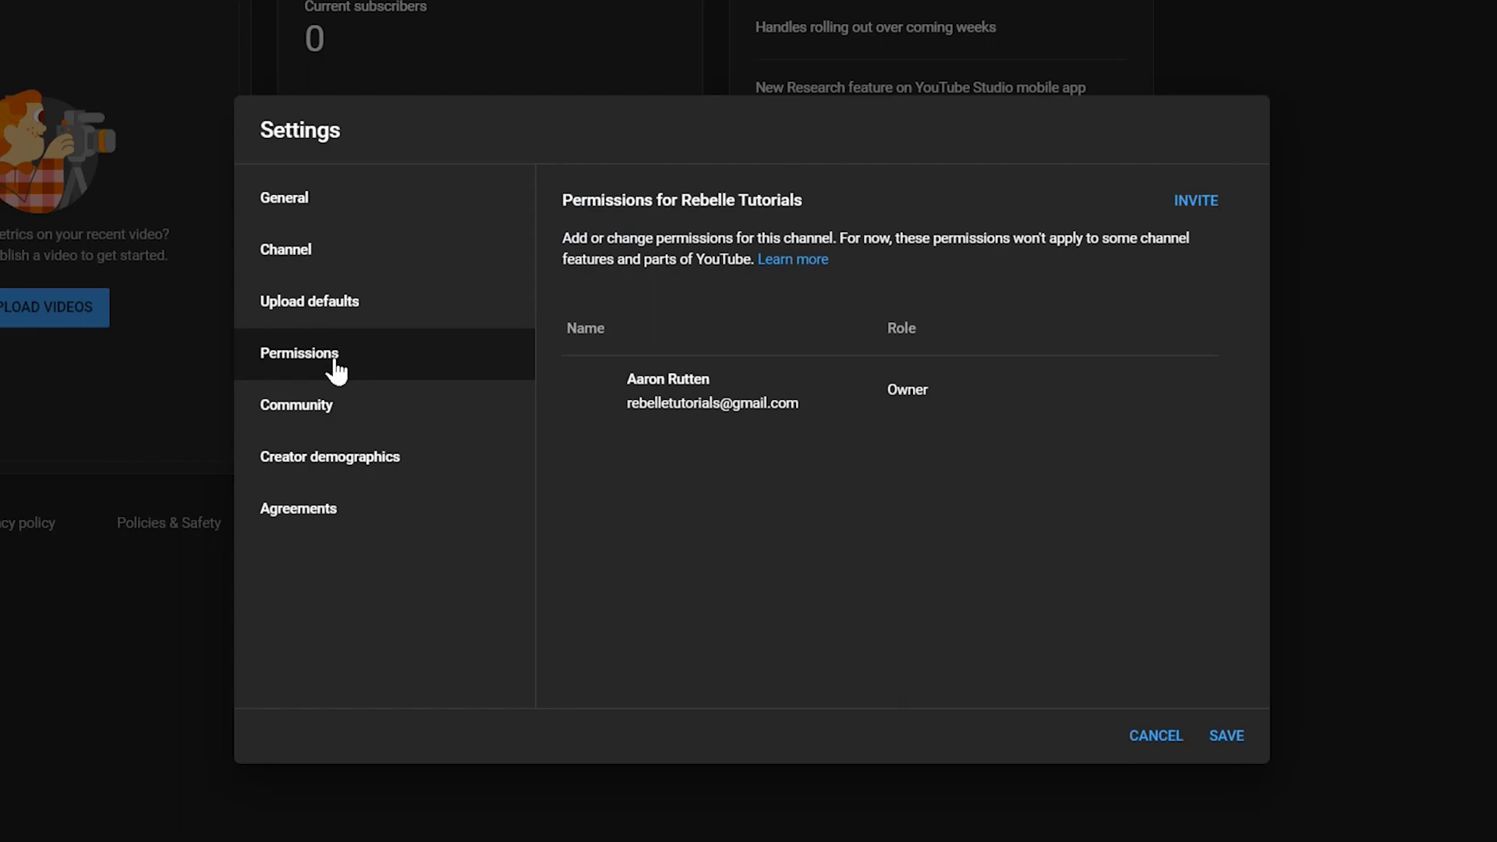
{"action": "left_click", "coordinate": [316, 412]}
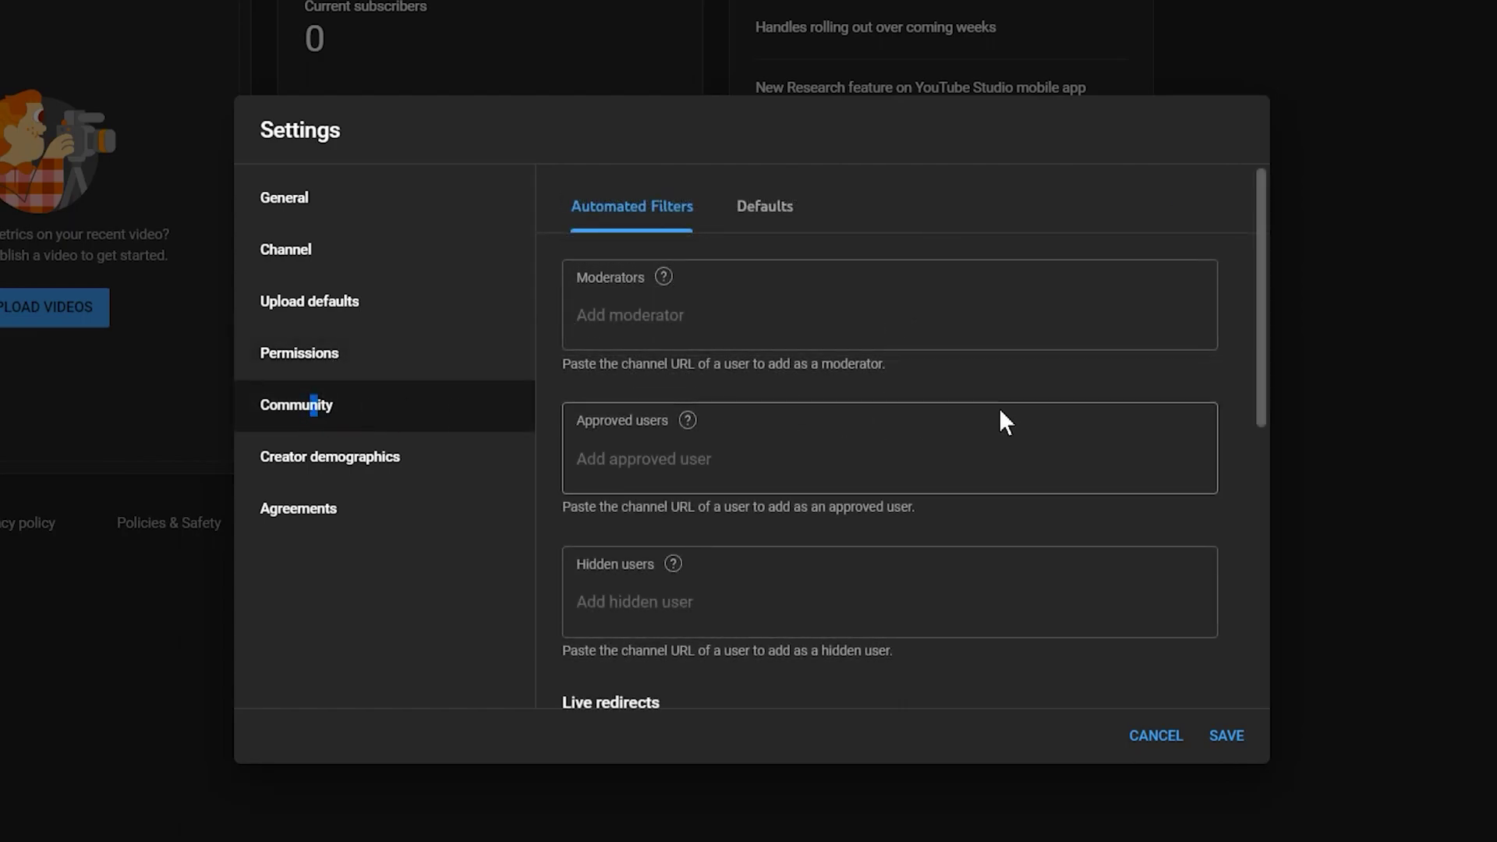
{"action": "scroll", "coordinate": [1092, 452], "scroll_direction": "down", "scroll_amount": 4}
{"action": "scroll", "coordinate": [1251, 505], "scroll_direction": "down", "scroll_amount": 3}
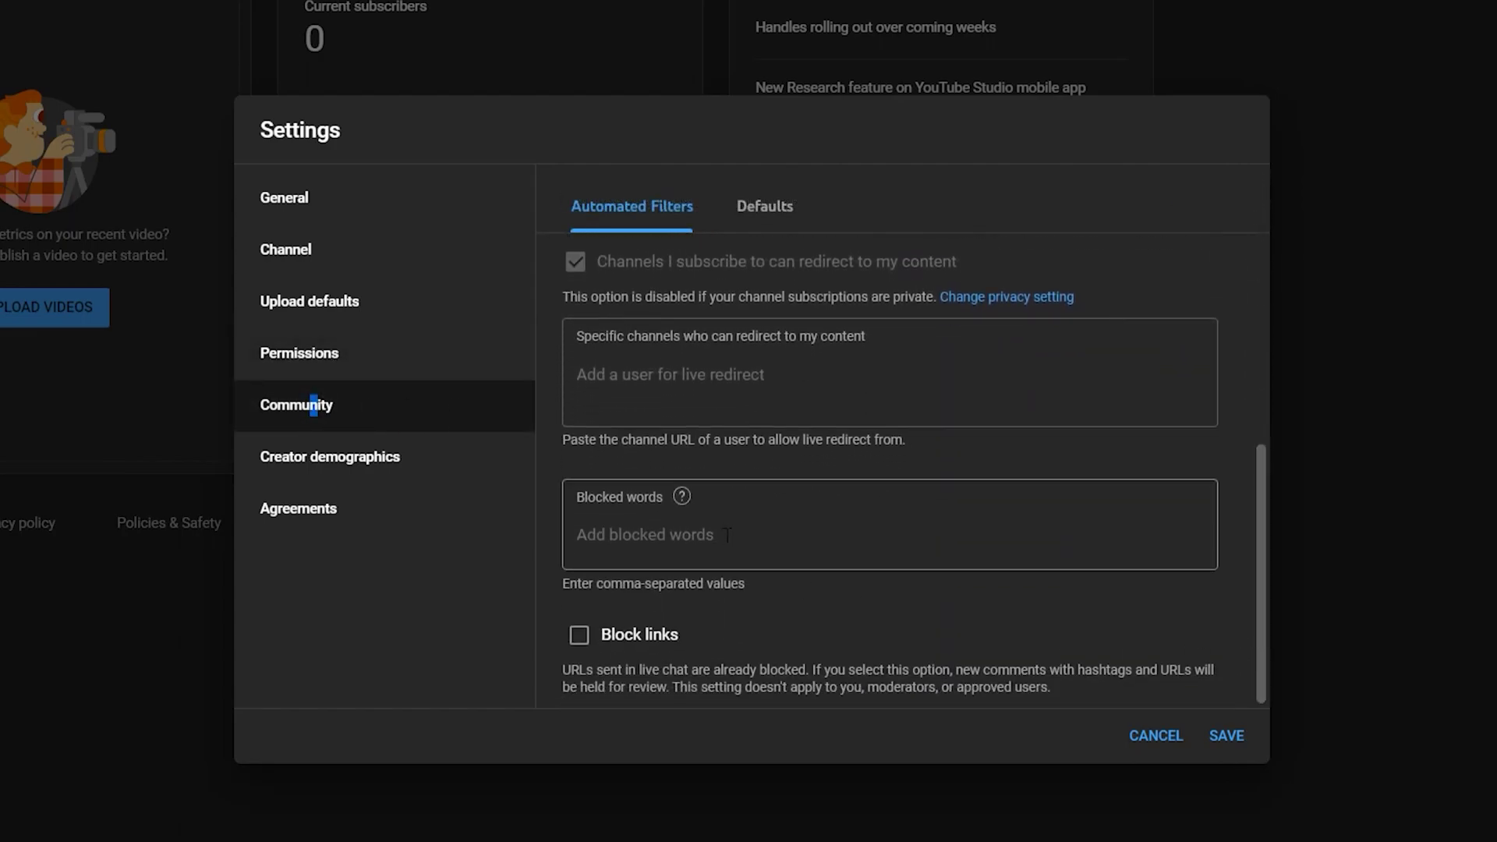
{"action": "left_click", "coordinate": [727, 535]}
{"action": "key", "text": "ctrl+v"}
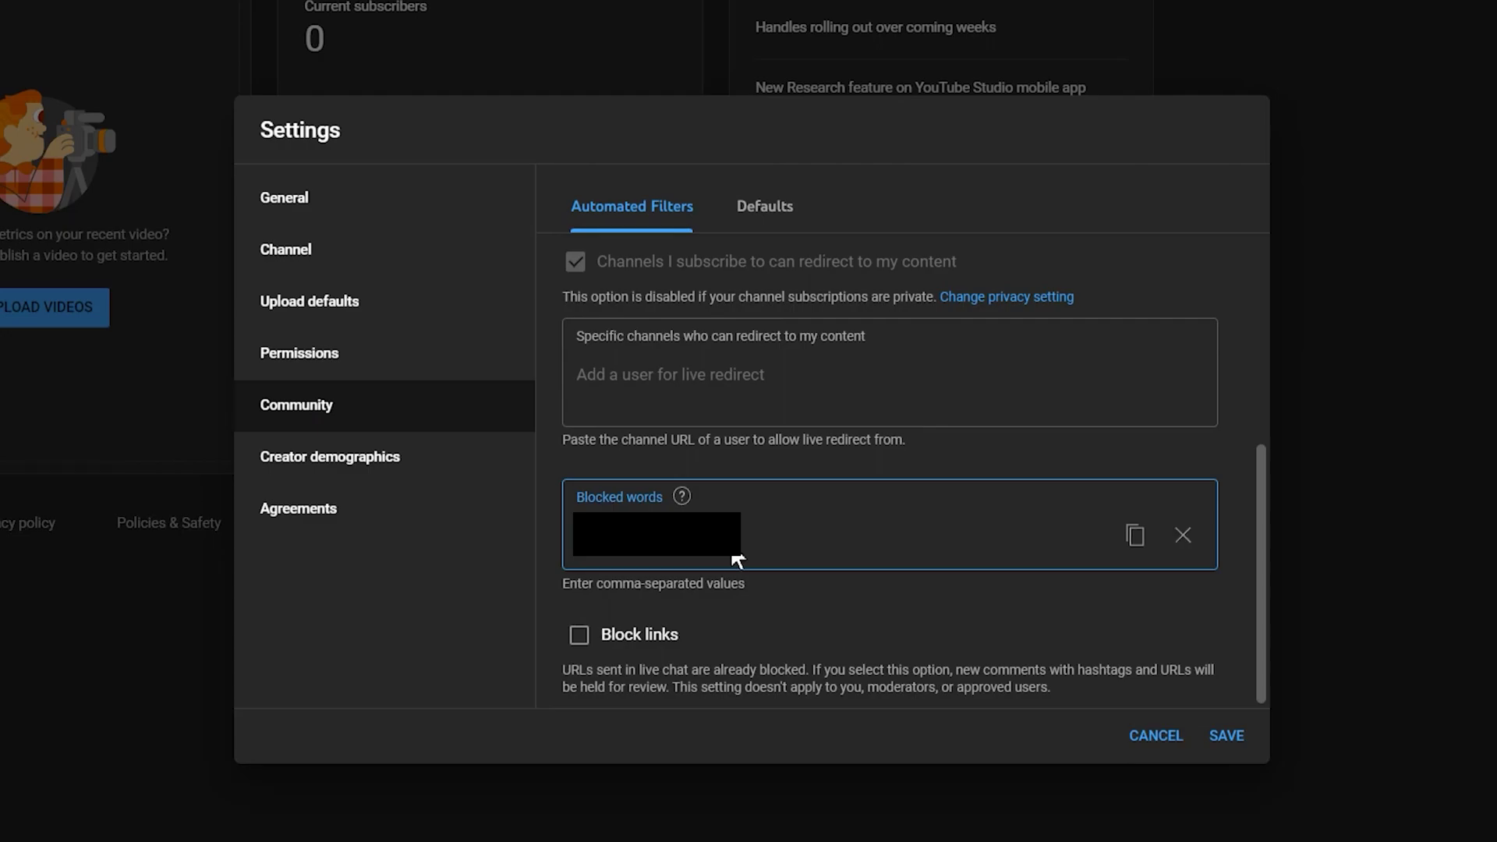
{"action": "left_click", "coordinate": [580, 635]}
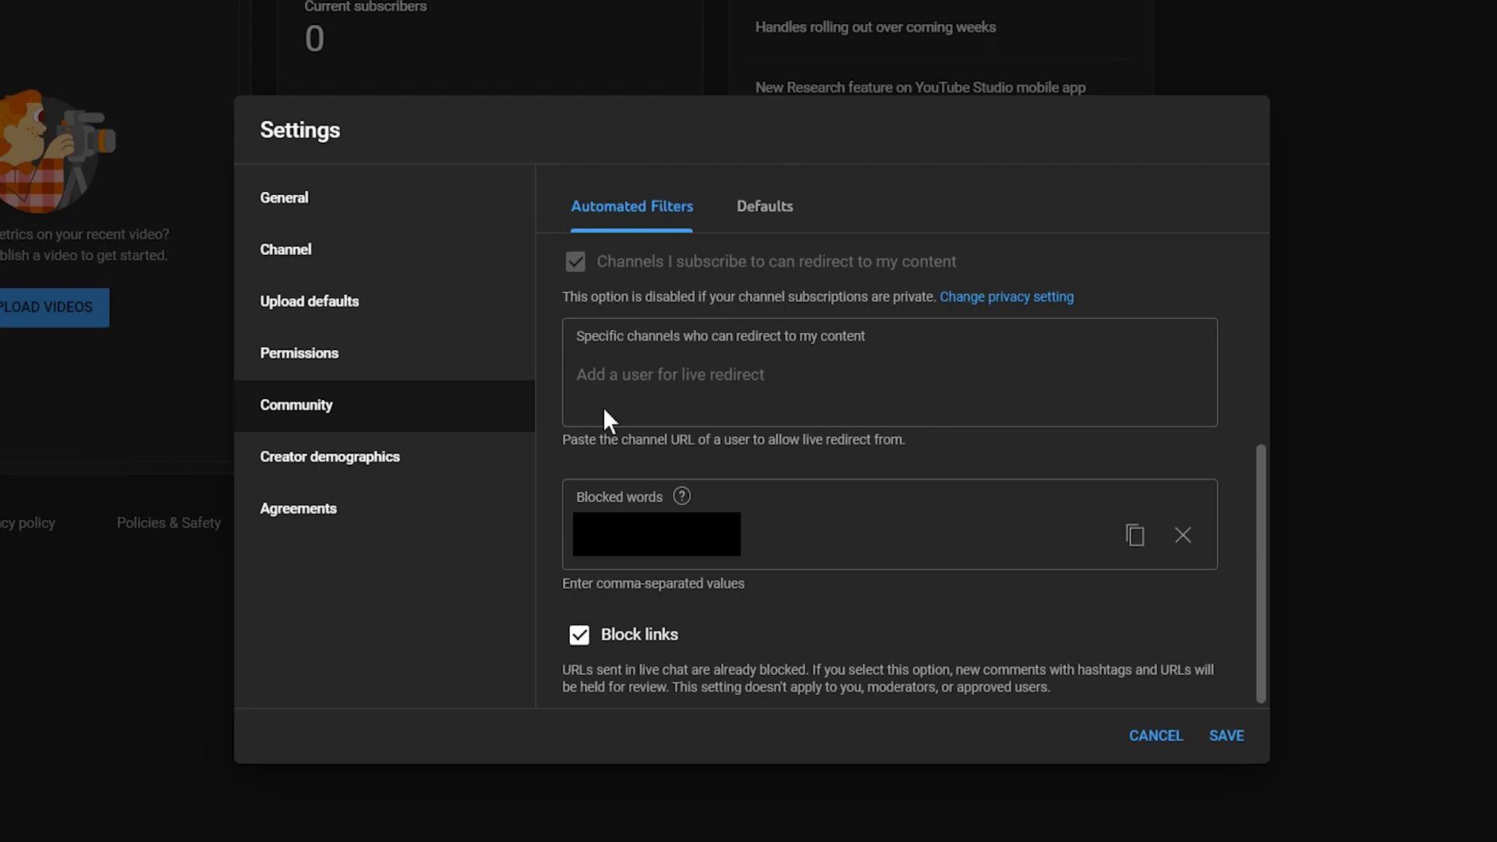
- Set comment defaults to hold potentially inappropriate comments for review with increased strictness
{"action": "left_click", "coordinate": [763, 205]}
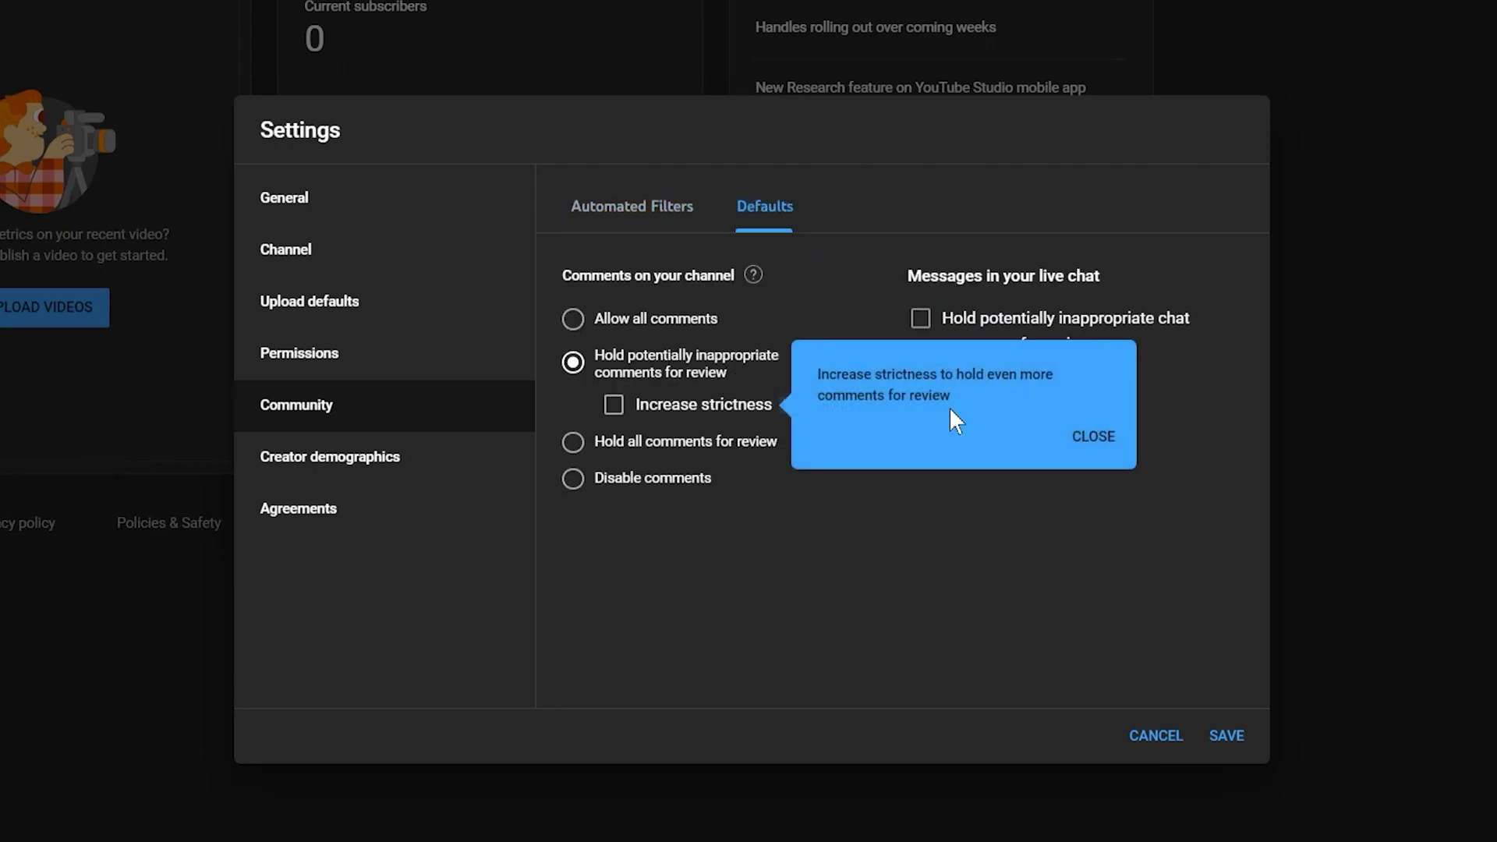
{"action": "left_click", "coordinate": [1092, 438]}
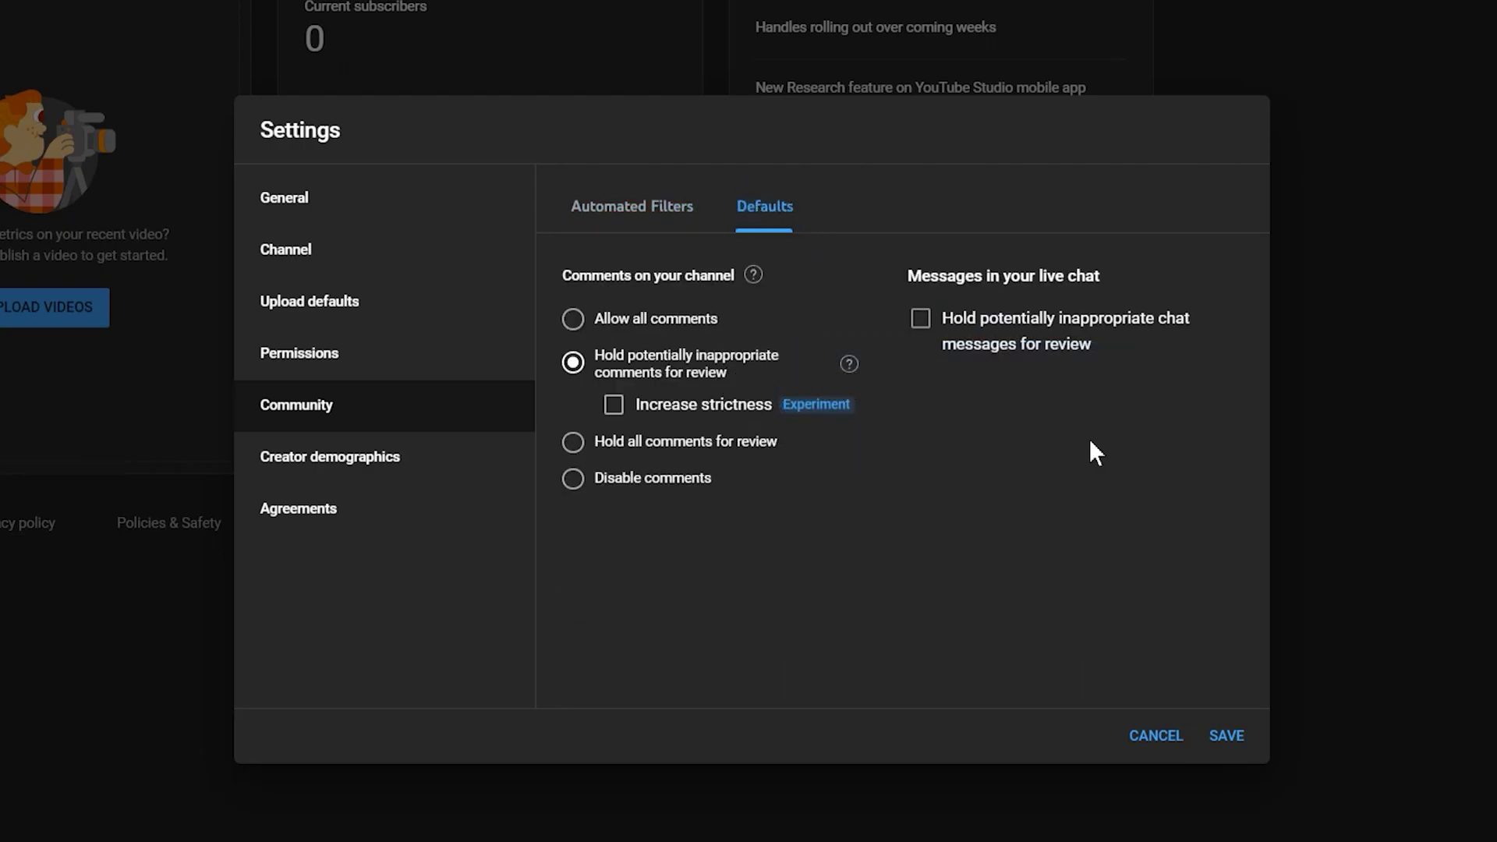
{"action": "left_click", "coordinate": [575, 478]}
{"action": "left_click", "coordinate": [575, 374]}
{"action": "left_click", "coordinate": [614, 407]}
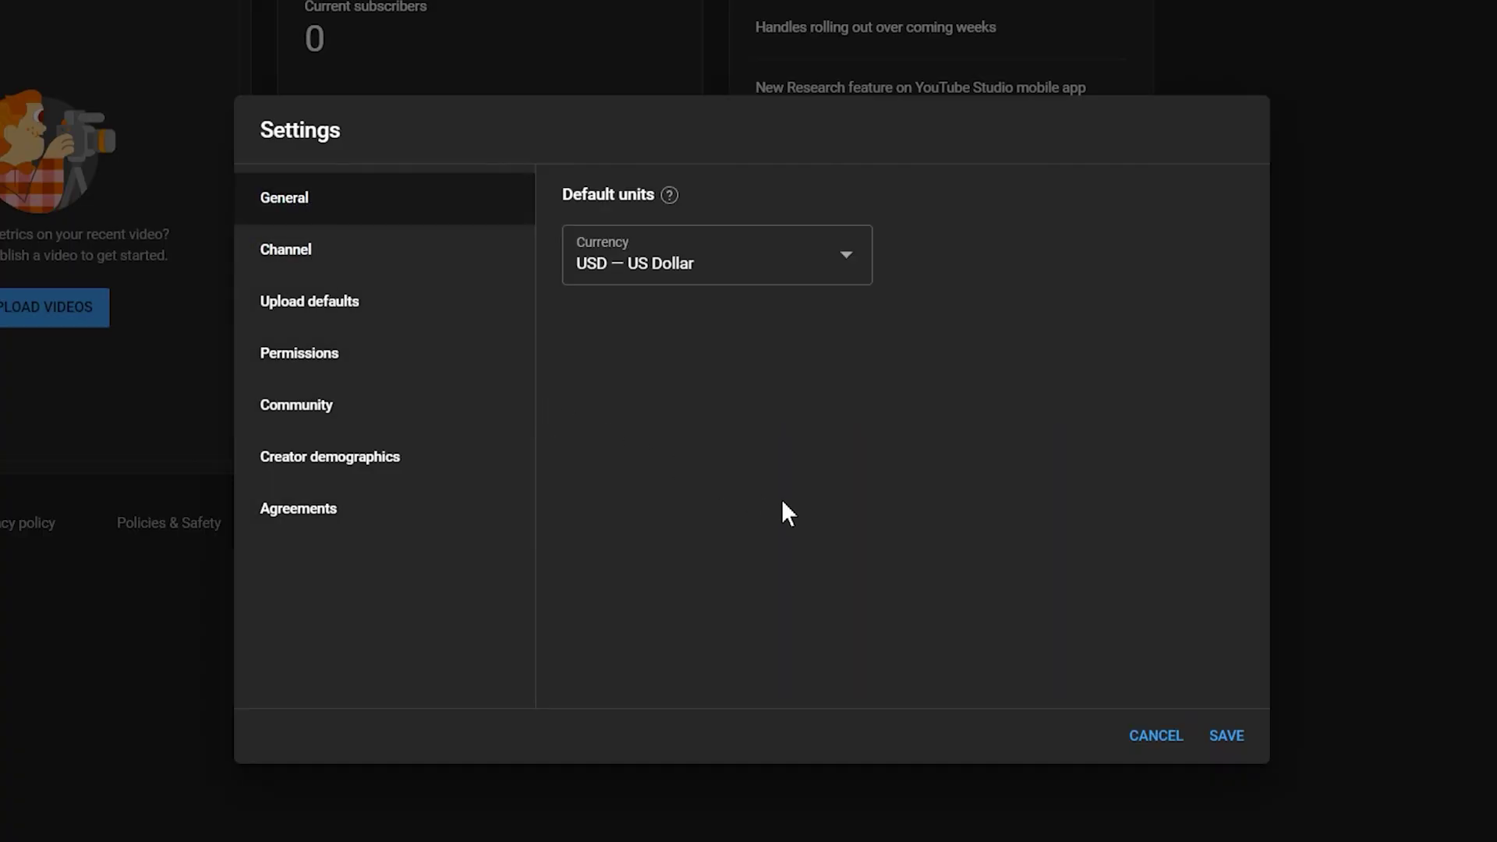
- Save the community settings and view the Rebelle Tutorials channel's About page
{"action": "left_click", "coordinate": [1227, 735]}
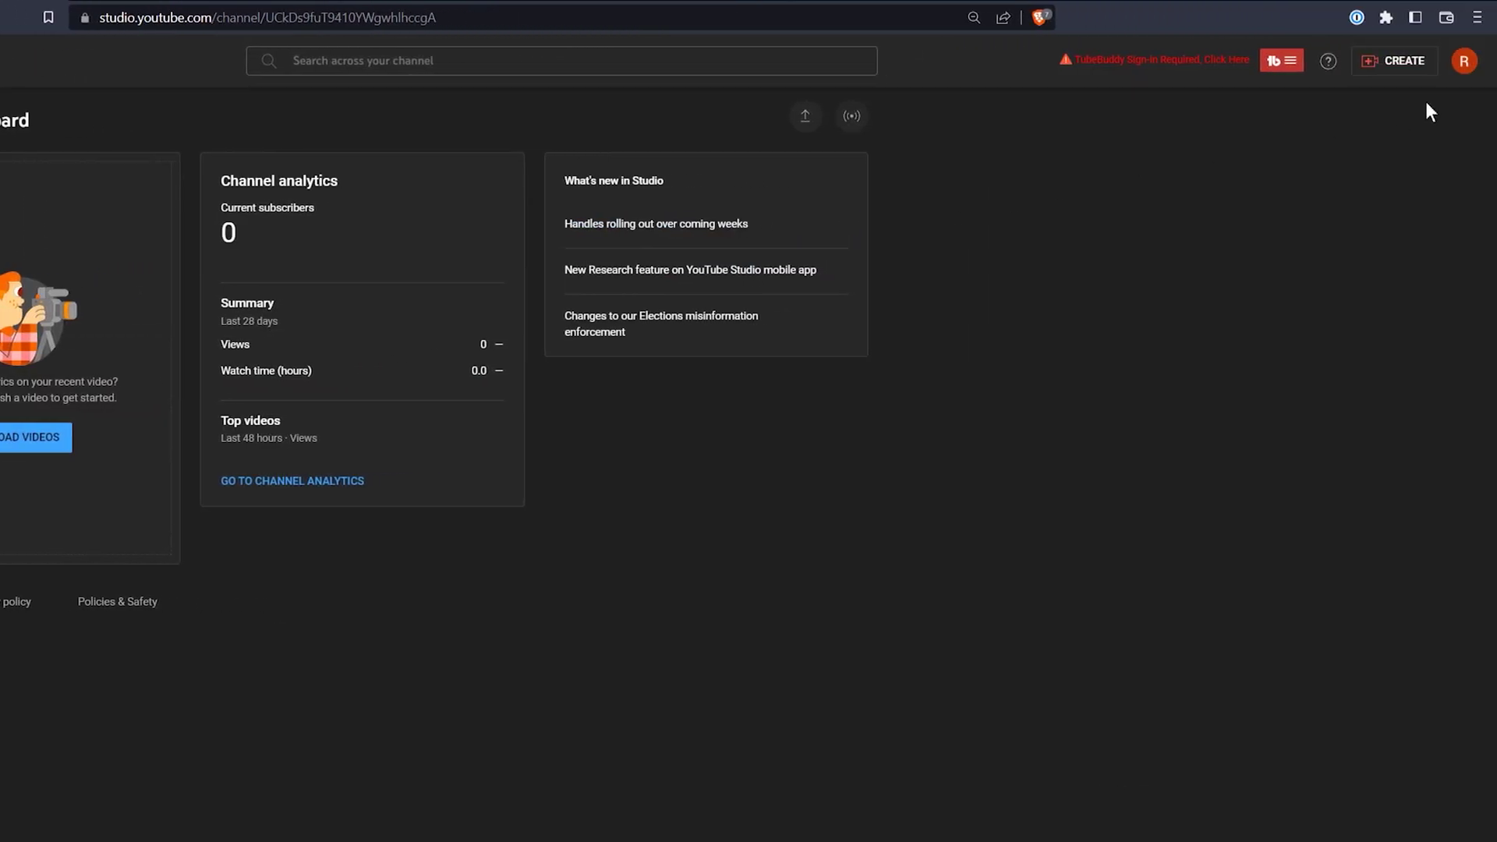
{"action": "left_click", "coordinate": [1466, 62]}
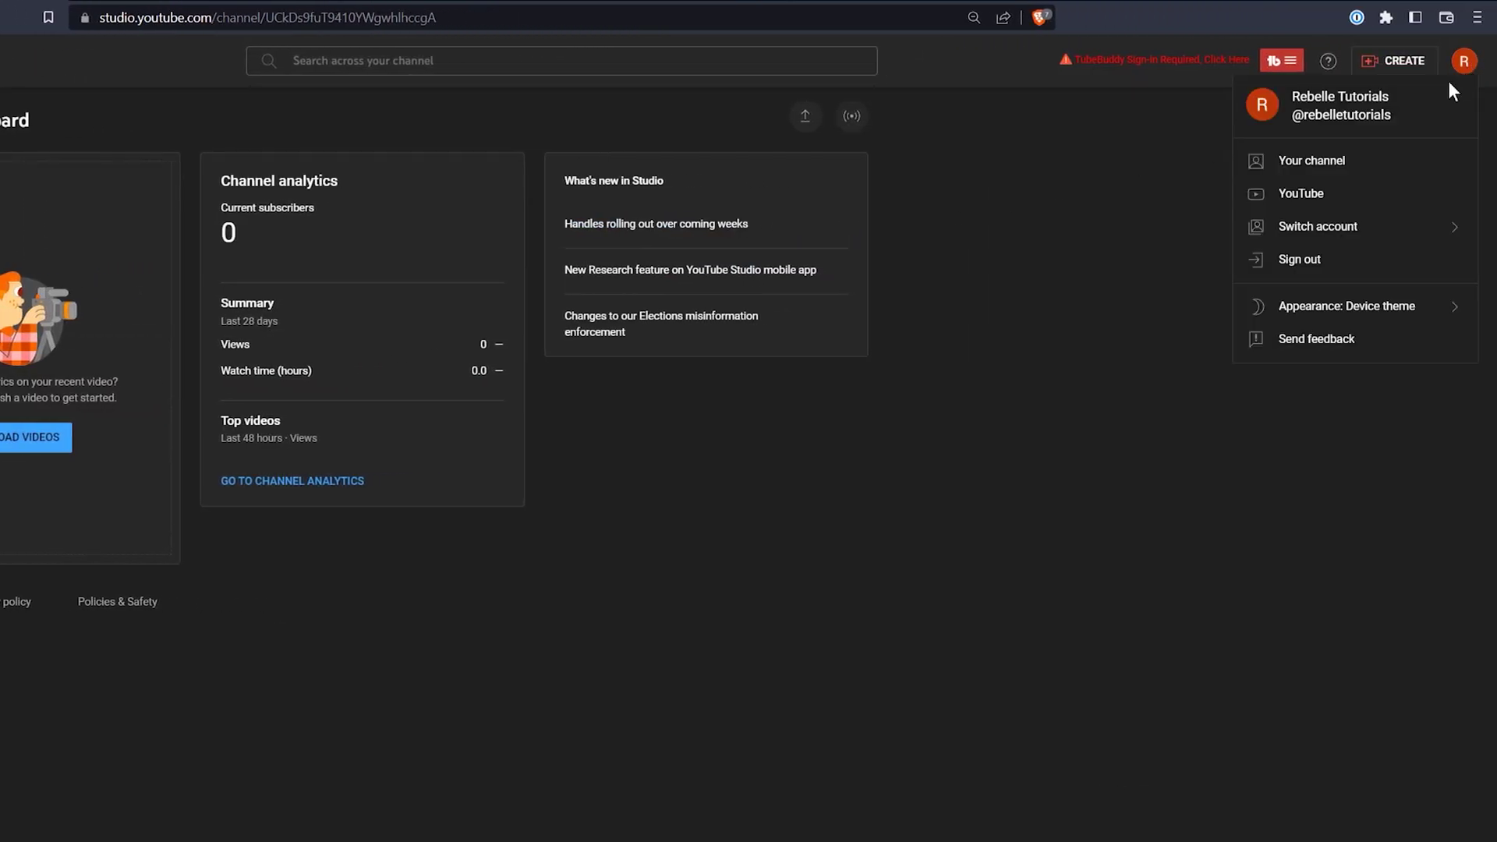
{"action": "left_click", "coordinate": [1396, 171]}
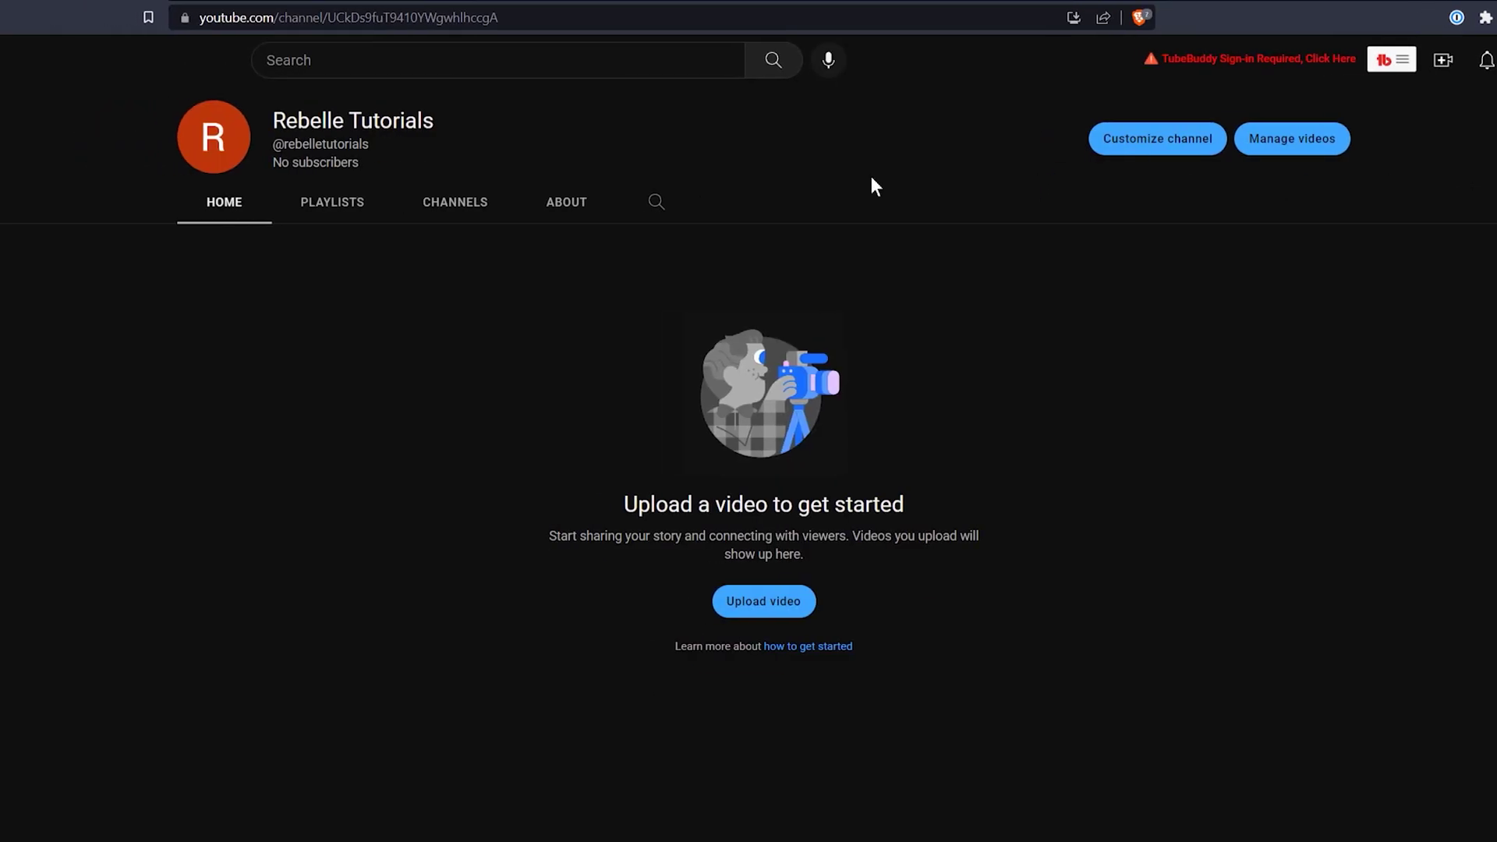
{"action": "left_click", "coordinate": [569, 207]}
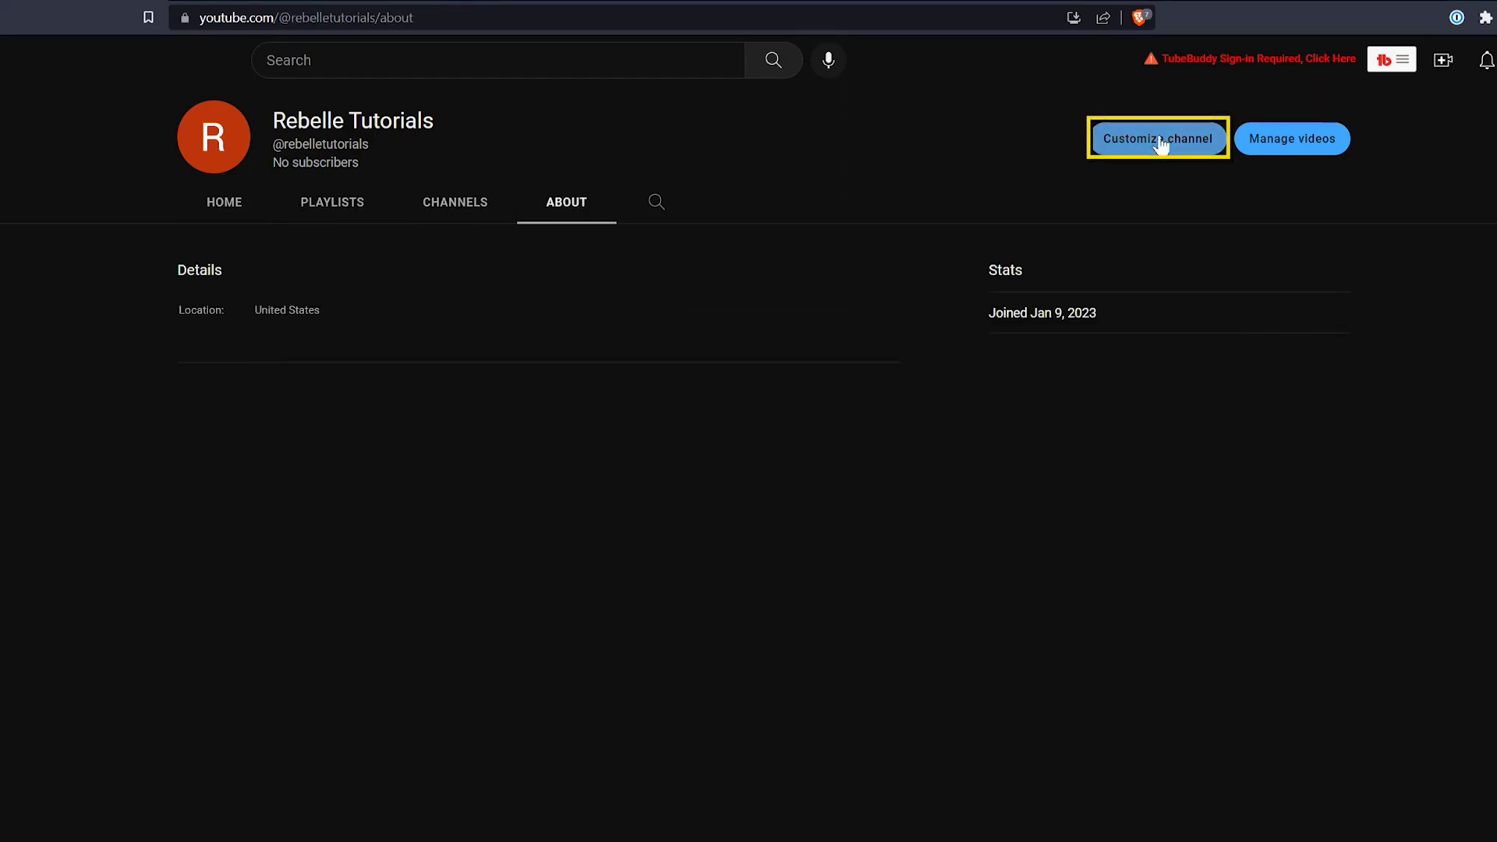
- Add a 'My Other Channels' featured channels section featuring three channels, including Creators First
{"action": "left_click", "coordinate": [1161, 142]}
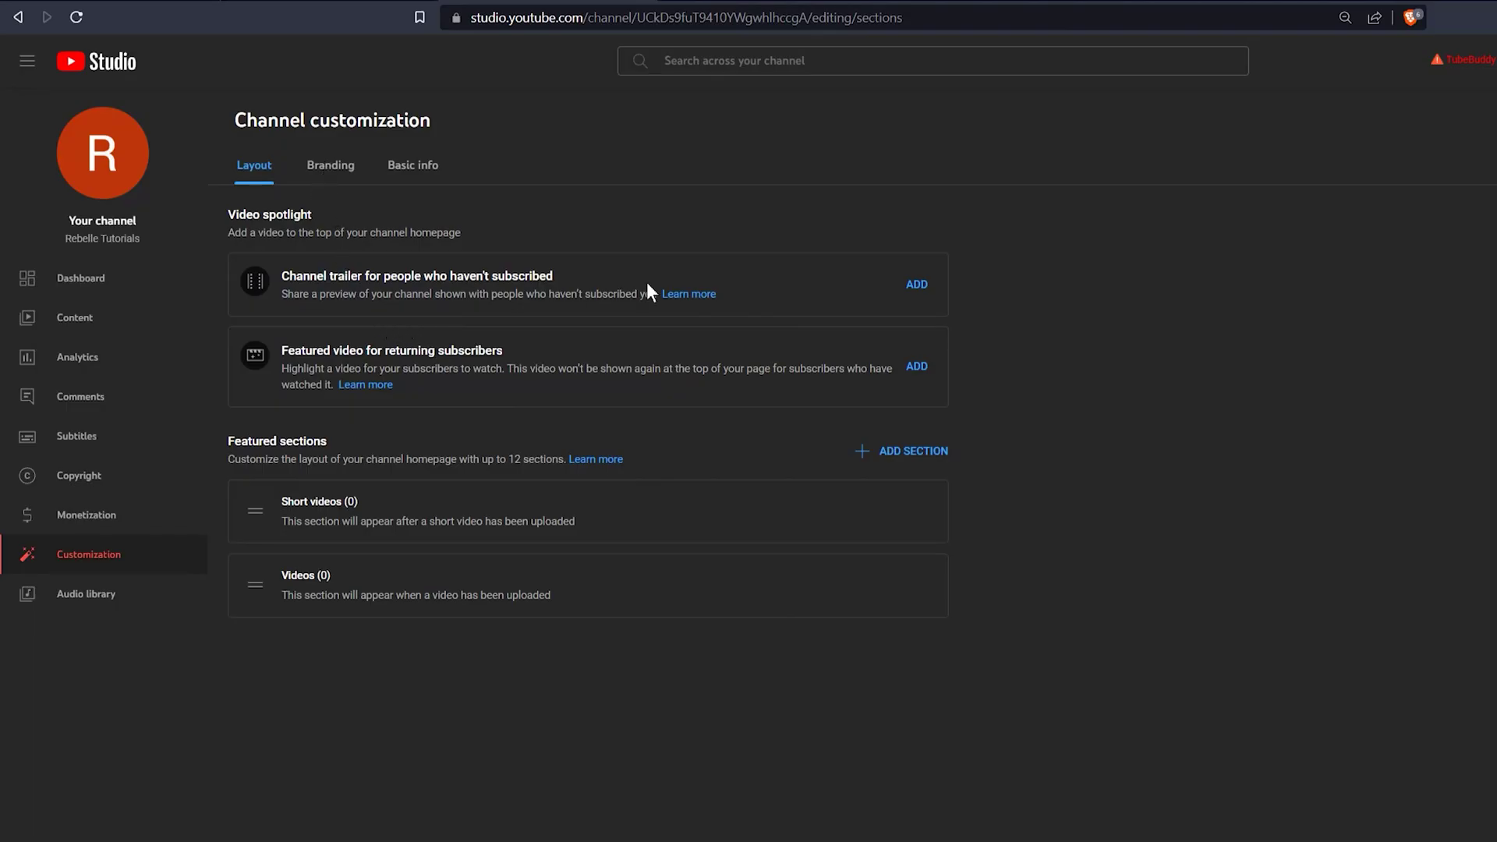
{"action": "left_click", "coordinate": [897, 460]}
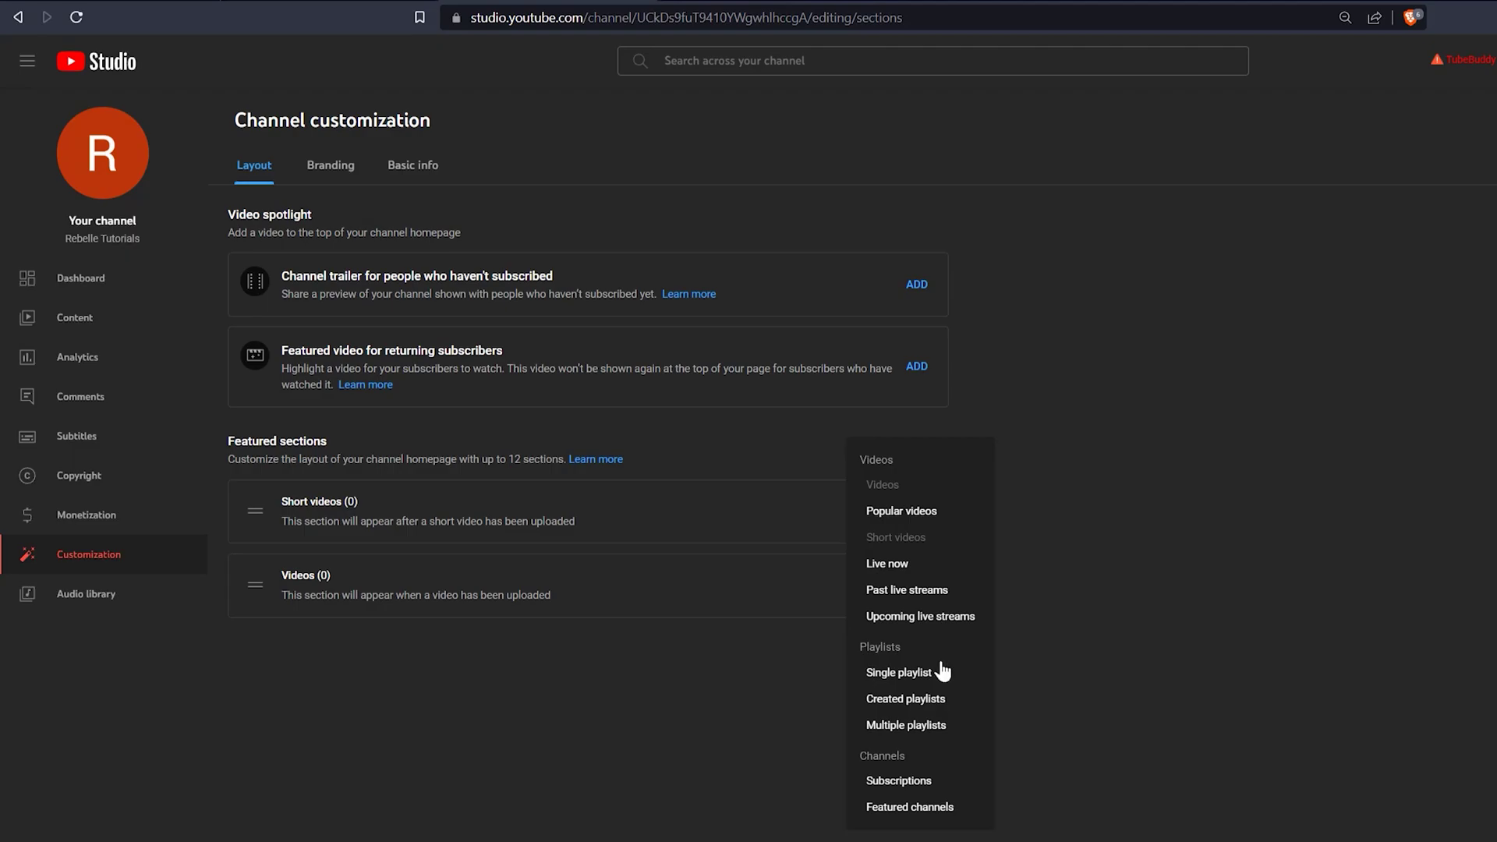
{"action": "left_click", "coordinate": [912, 807]}
{"action": "type", "text": "My Other Channels"}
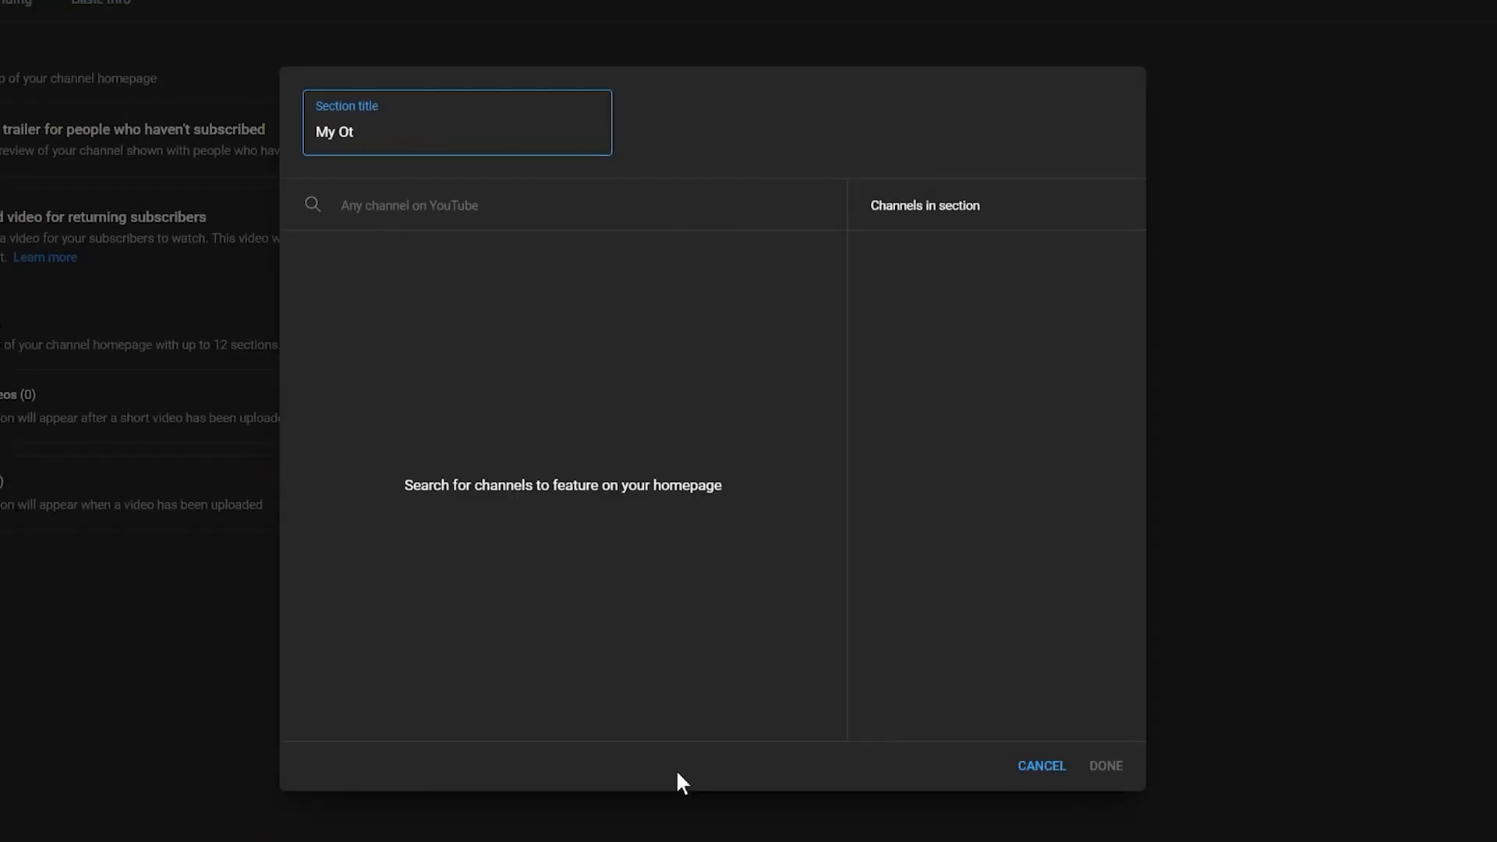
{"action": "left_click", "coordinate": [410, 205]}
{"action": "type", "text": "aaron rathan"}
{"action": "left_click", "coordinate": [318, 278]}
{"action": "left_click", "coordinate": [318, 318]}
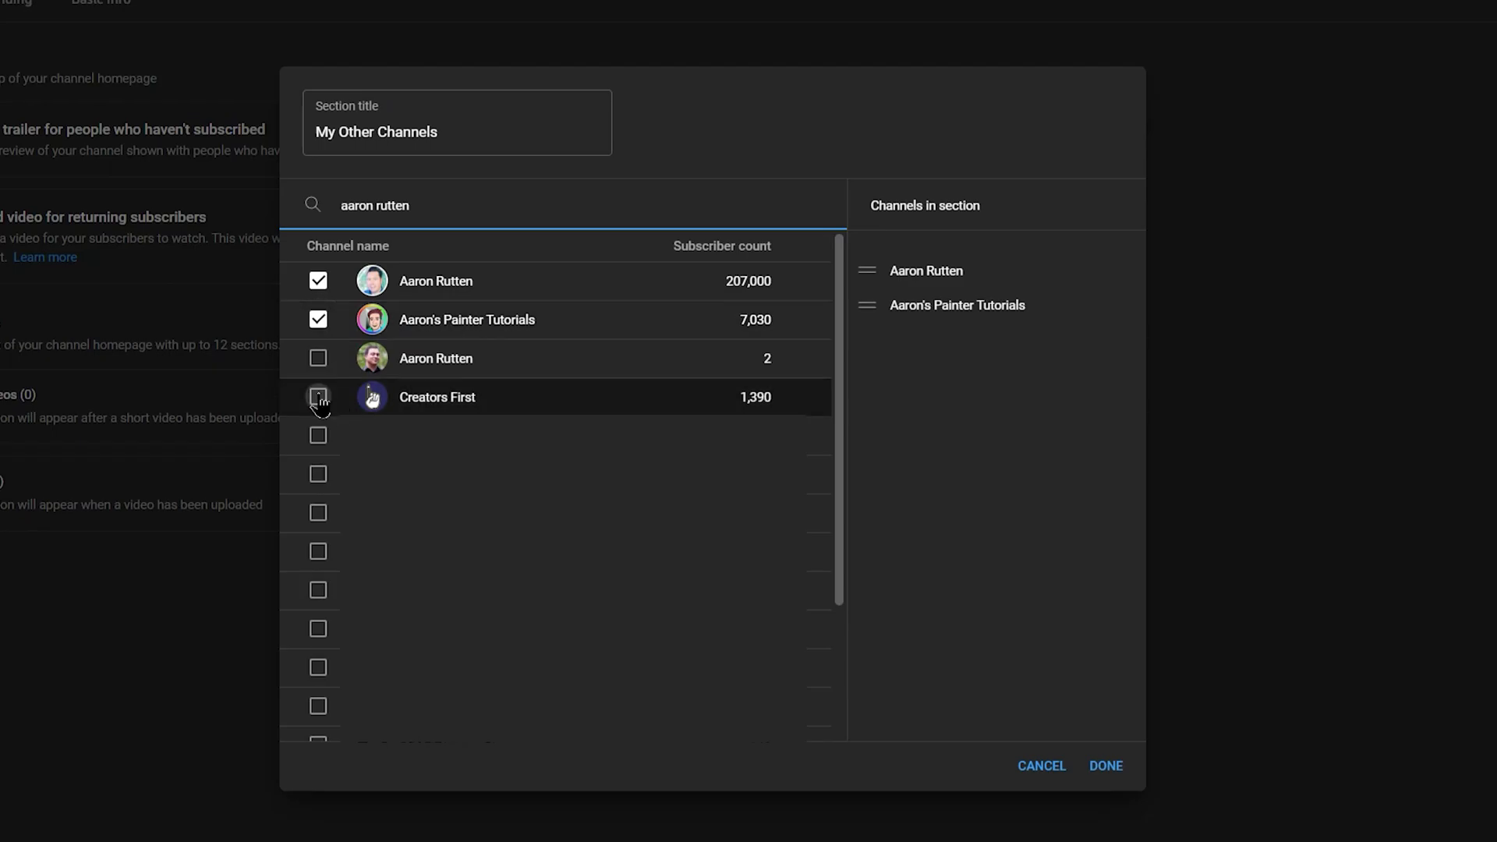
{"action": "left_click", "coordinate": [318, 395]}
{"action": "left_click", "coordinate": [1107, 766]}
- Move the featured channels section to the top and remove the Short videos section
{"action": "left_click_drag", "start_coordinate": [286, 699], "coordinate": [282, 509]}
{"action": "left_click", "coordinate": [1065, 628]}
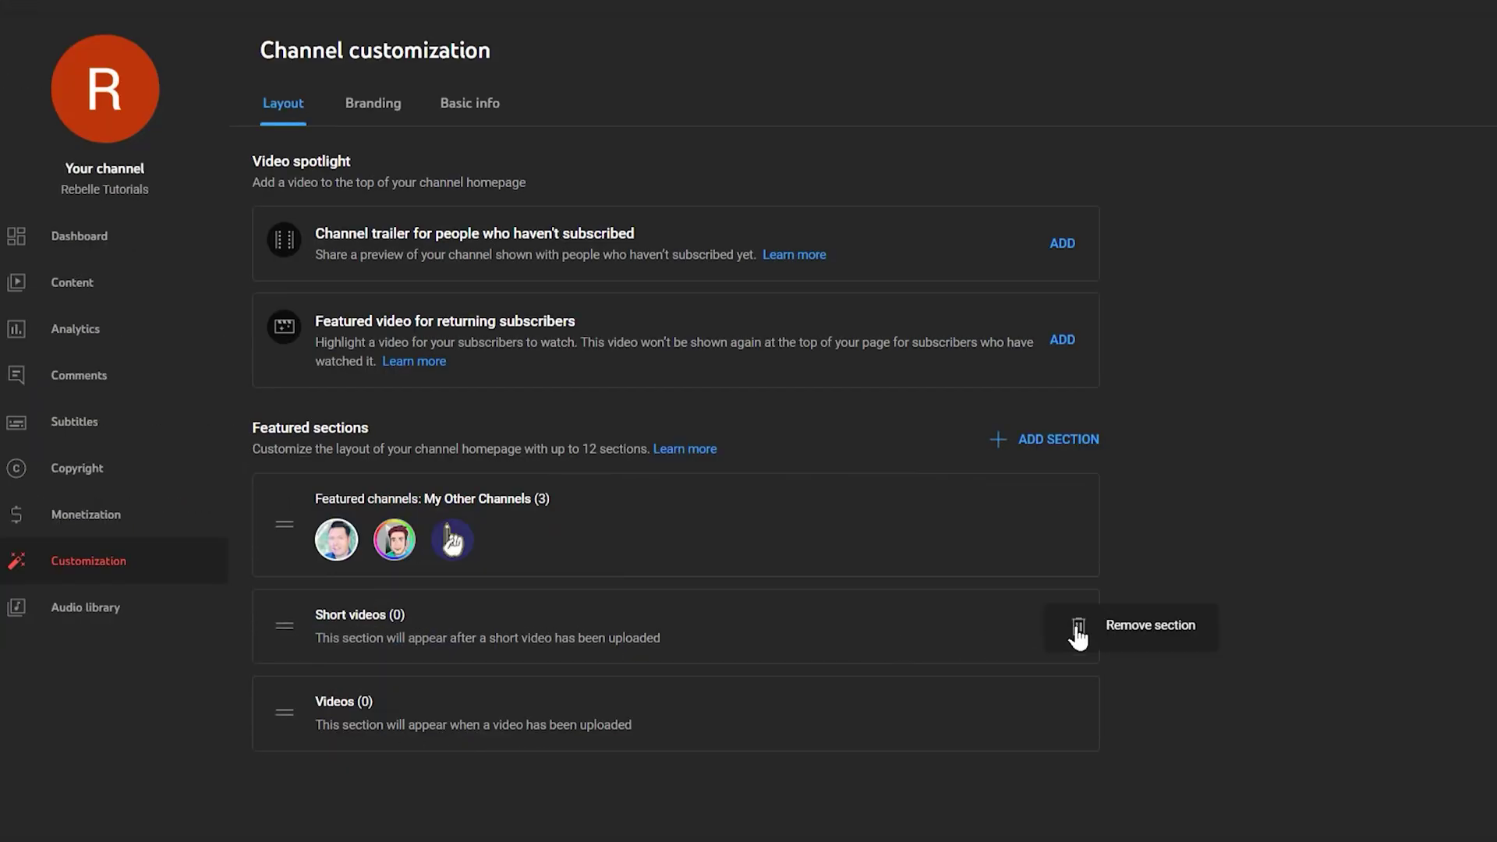
{"action": "left_click", "coordinate": [1140, 633]}
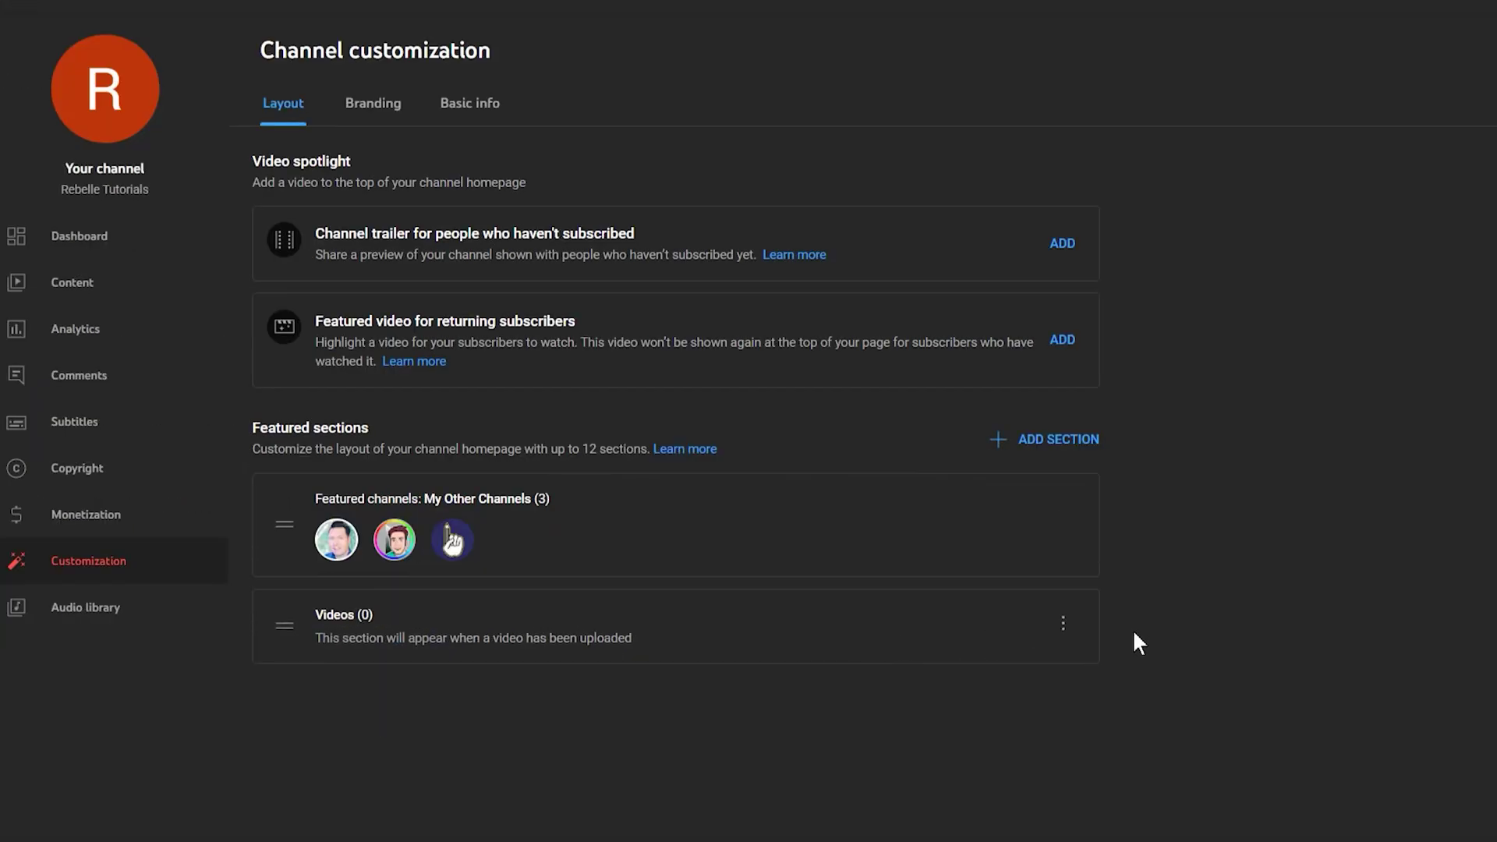
- Switch channel customization to the Branding settings
{"action": "left_click", "coordinate": [372, 107]}
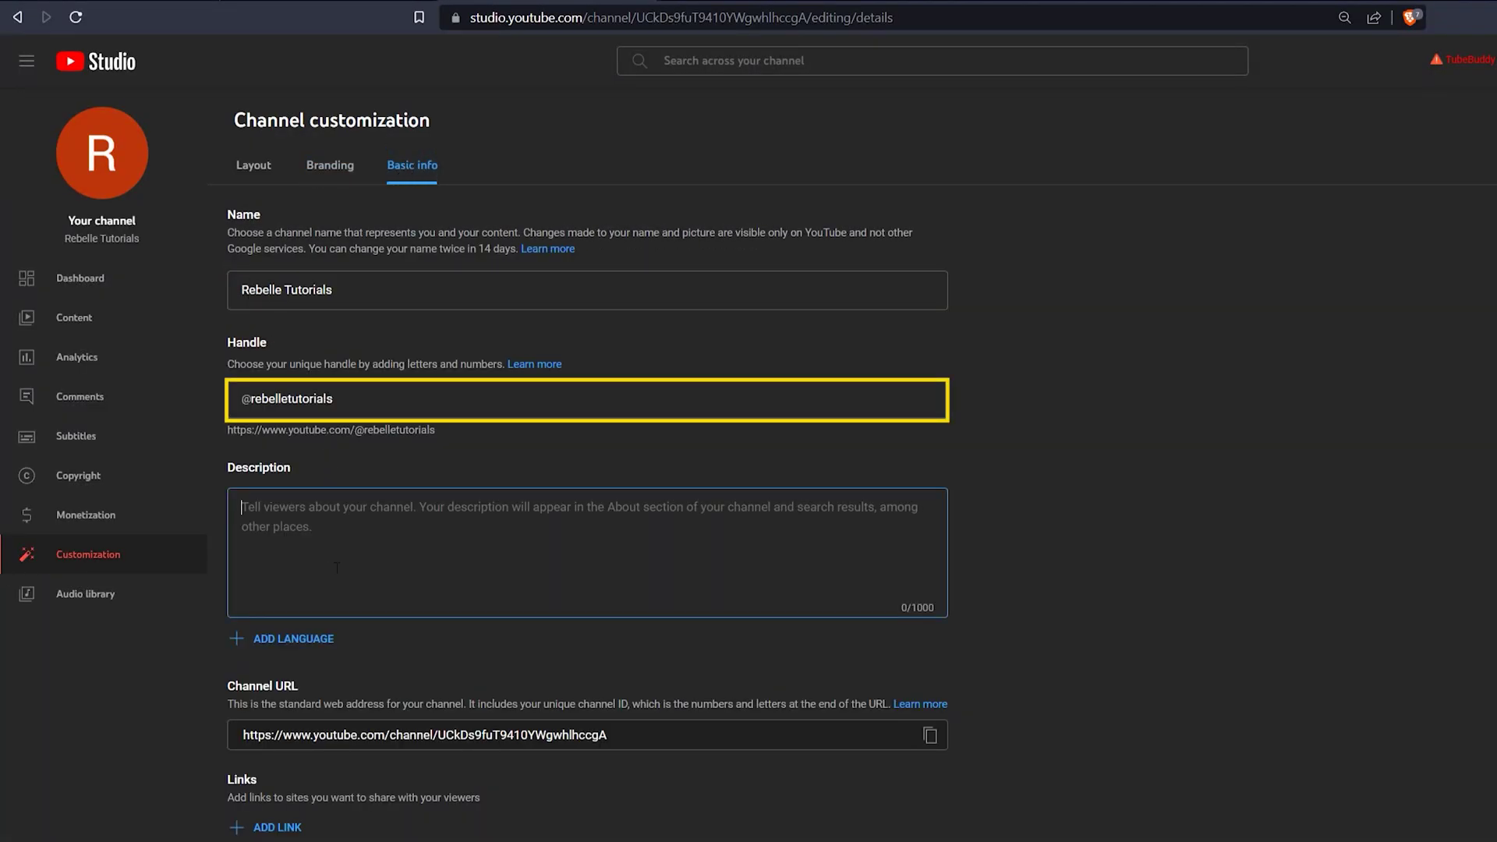
- Enter a description about Rebelle digital art tutorials and add 'Learn how to use Rebelle to make digital paintings that look and feel traditional.'
{"action": "type", "text": "Digital art tutorials for Rebelle software. Hosted by Aaron Rutt"}
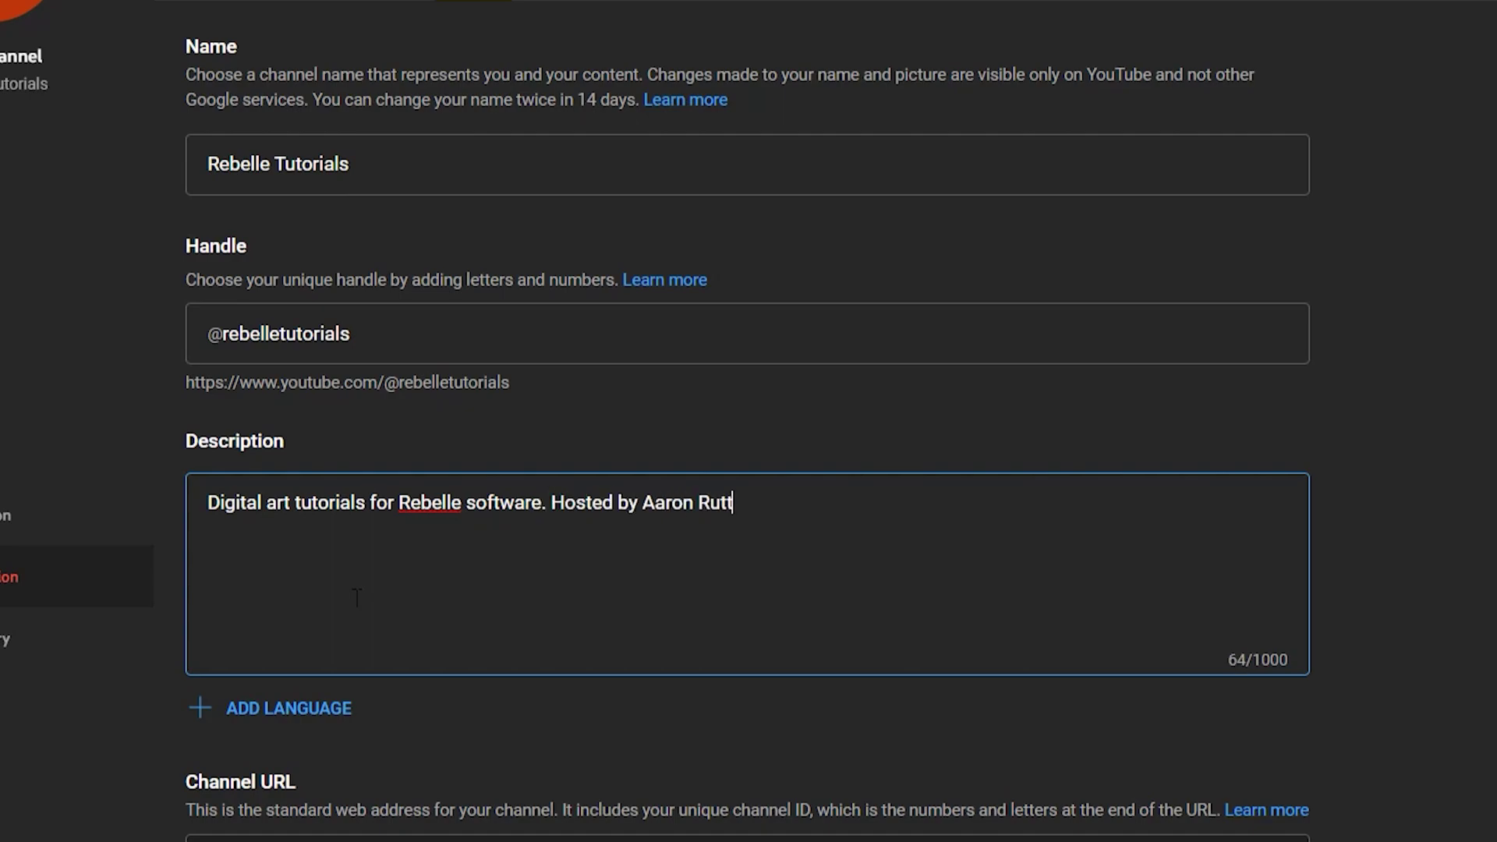
{"action": "type", "text": "en"}
{"action": "left_click_drag", "start_coordinate": [549, 503], "coordinate": [151, 484]}
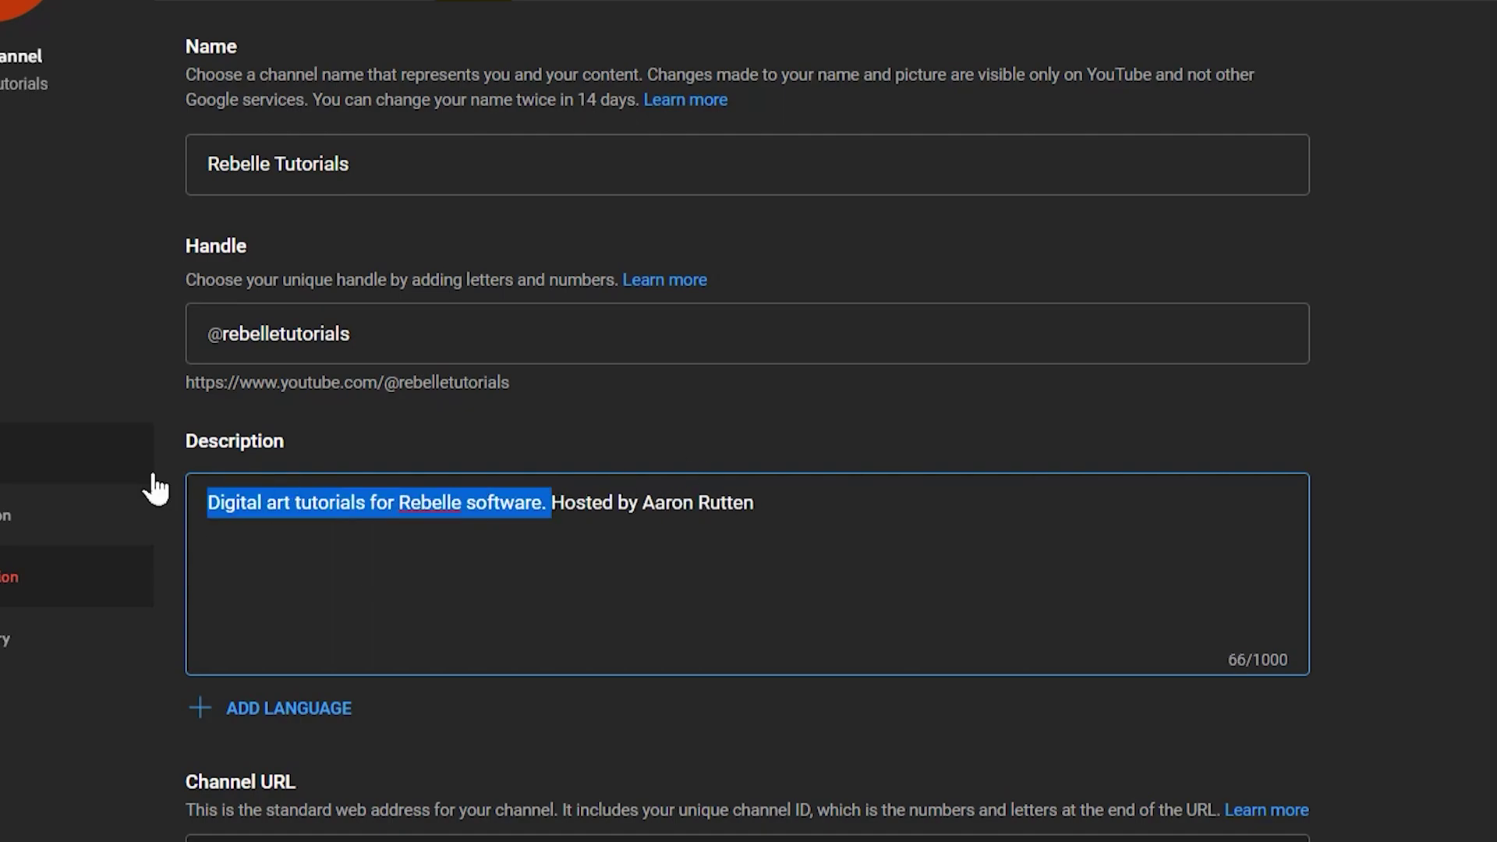
{"action": "left_click", "coordinate": [398, 510]}
{"action": "left_click", "coordinate": [788, 500]}
{"action": "type", "text": "."}
{"action": "key", "text": "Return"}
{"action": "key", "text": "Return"}
{"action": "type", "text": "Learn how to use Rebelle to make d"}
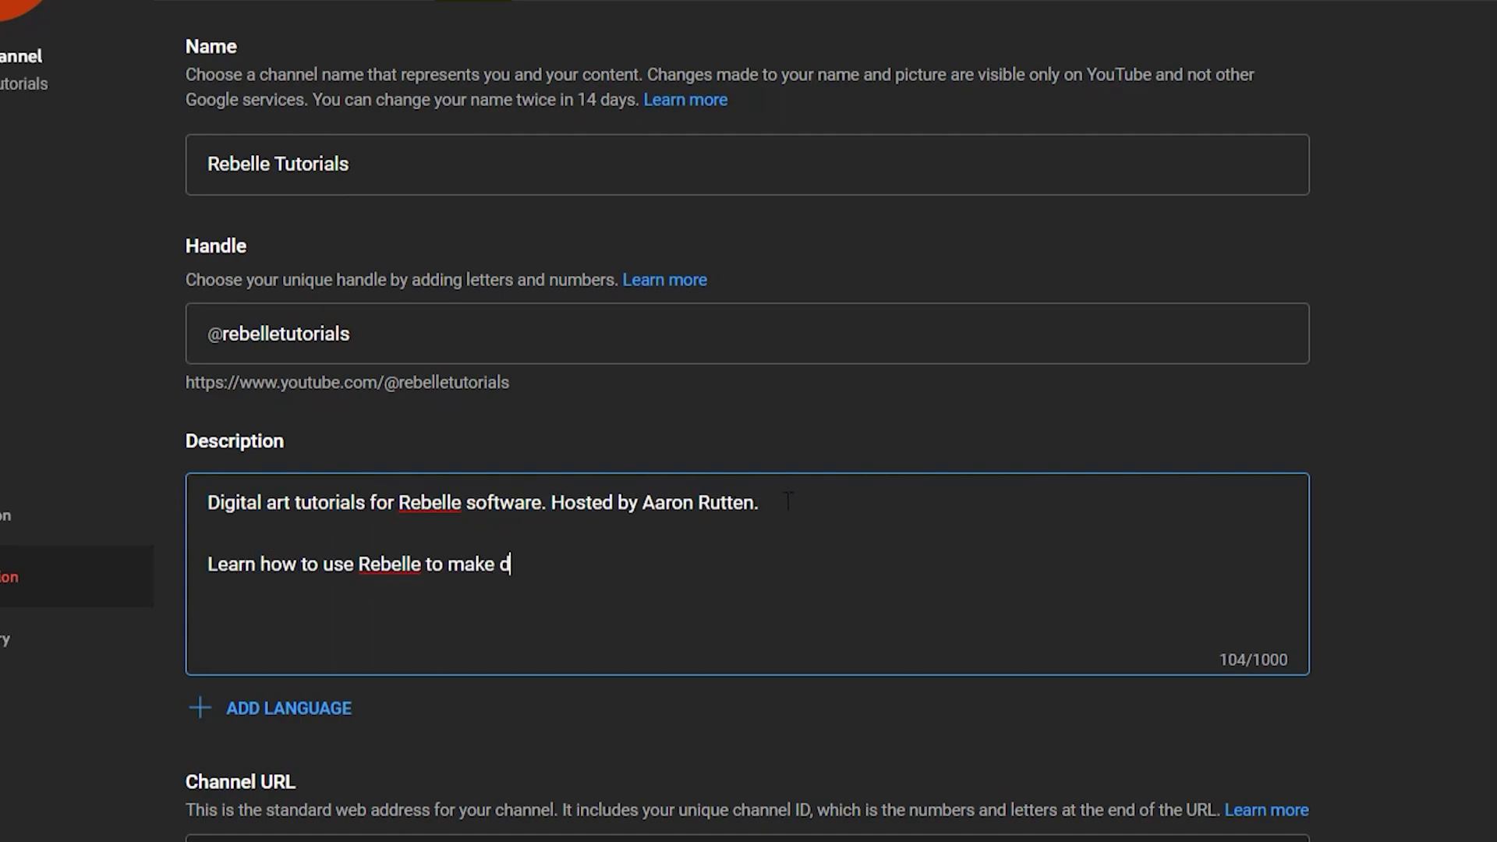
{"action": "type", "text": "igital paintings that look and feel traditional"}
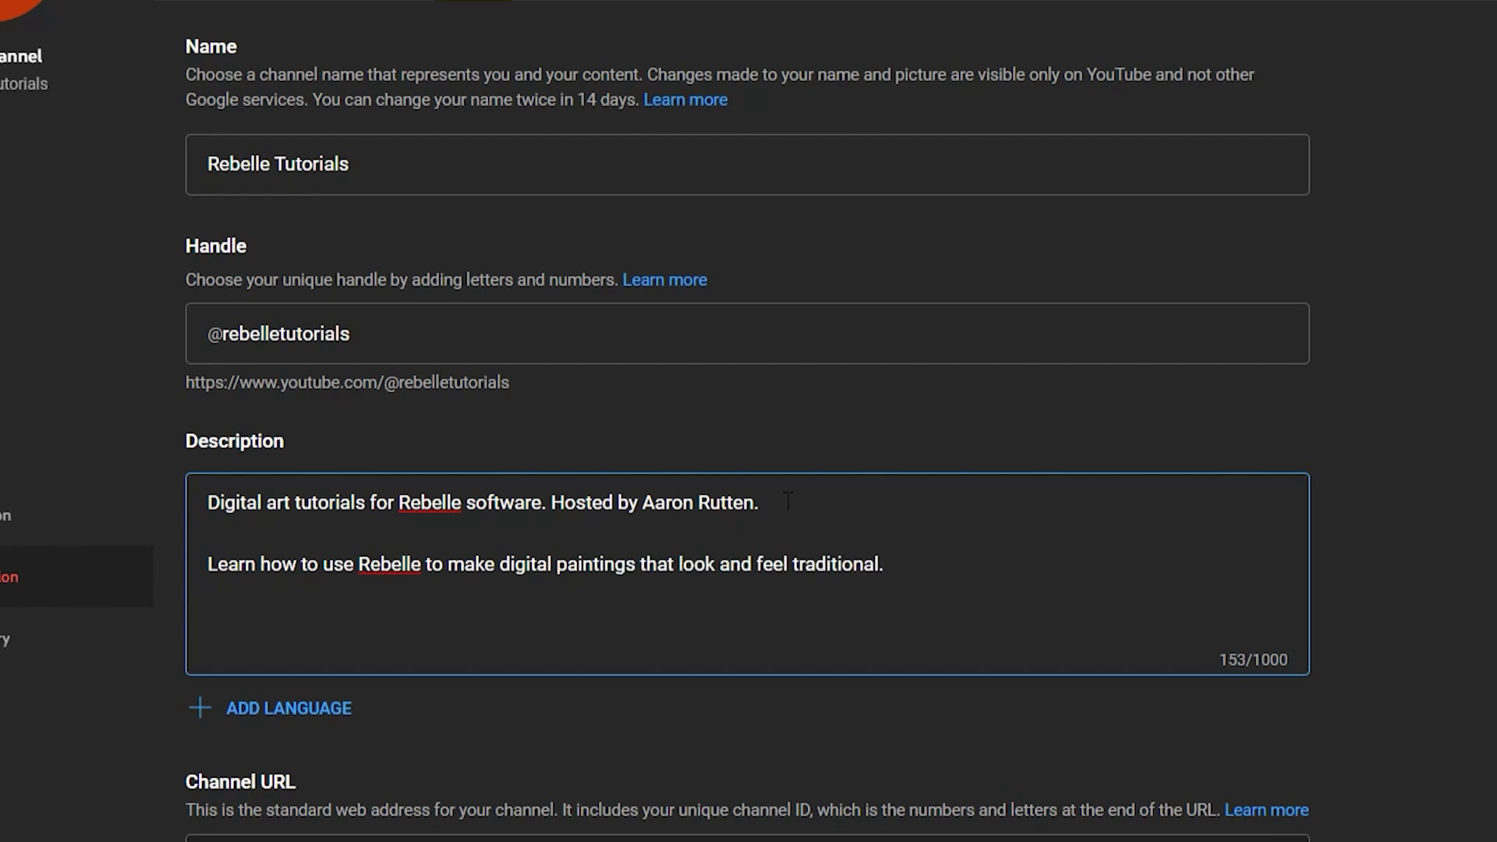
{"action": "type", "text": "."}
- Rearrange the description so the hosting sentence follows the Learn line and reads 'Free tutorials hosted by…'
{"action": "left_click_drag", "start_coordinate": [759, 503], "coordinate": [546, 503]}
{"action": "left_click_drag", "start_coordinate": [655, 503], "coordinate": [885, 563]}
{"action": "left_click_drag", "start_coordinate": [545, 503], "coordinate": [194, 521]}
{"action": "key", "text": "BackSpace"}
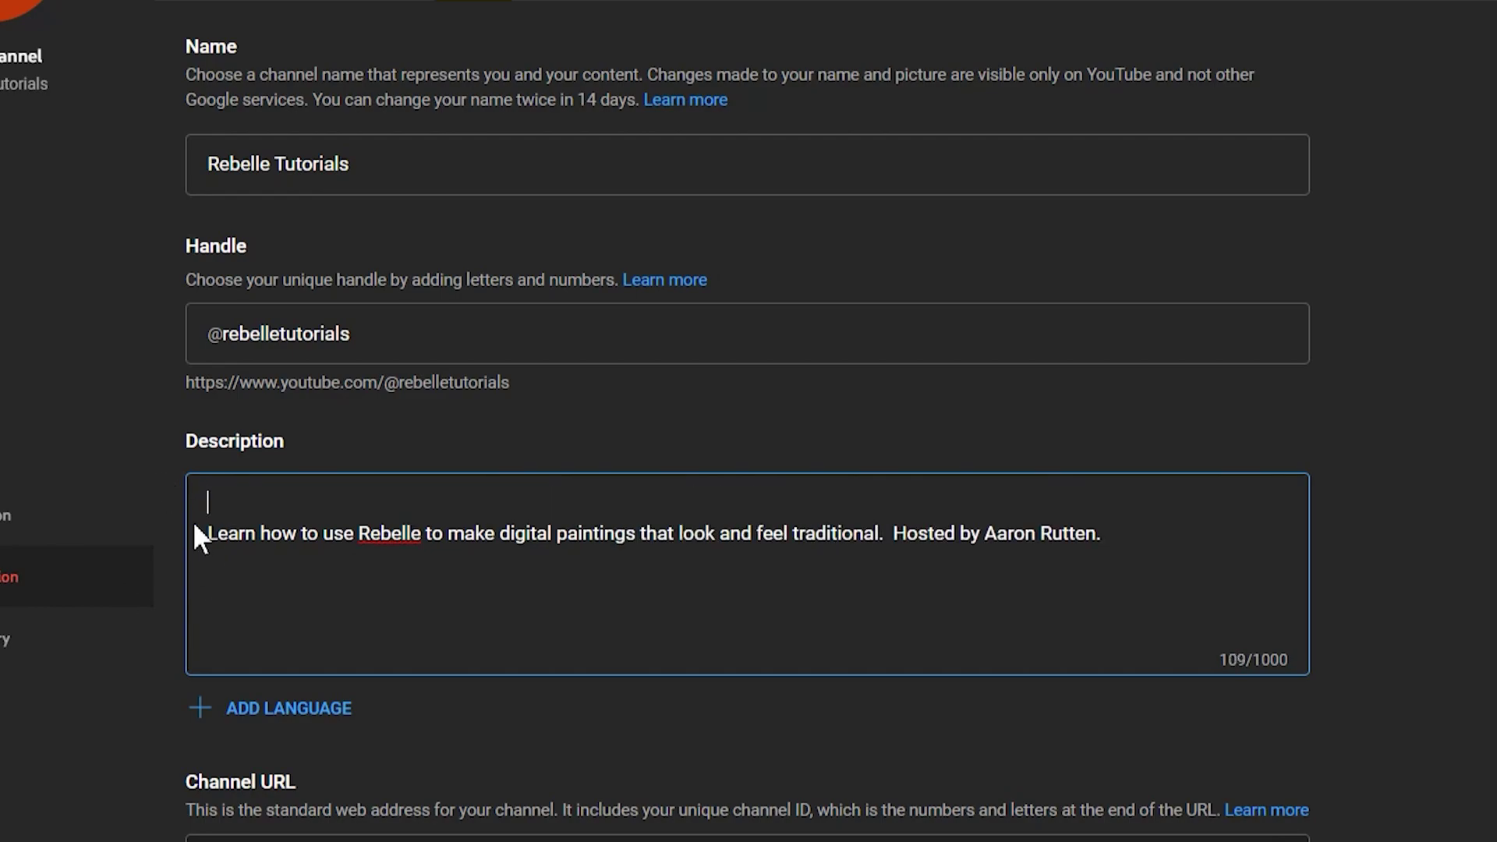
{"action": "key", "text": "Delete"}
{"action": "left_click", "coordinate": [893, 503]}
{"action": "type", "text": "Free tutorials h"}
{"action": "key", "text": "Delete"}
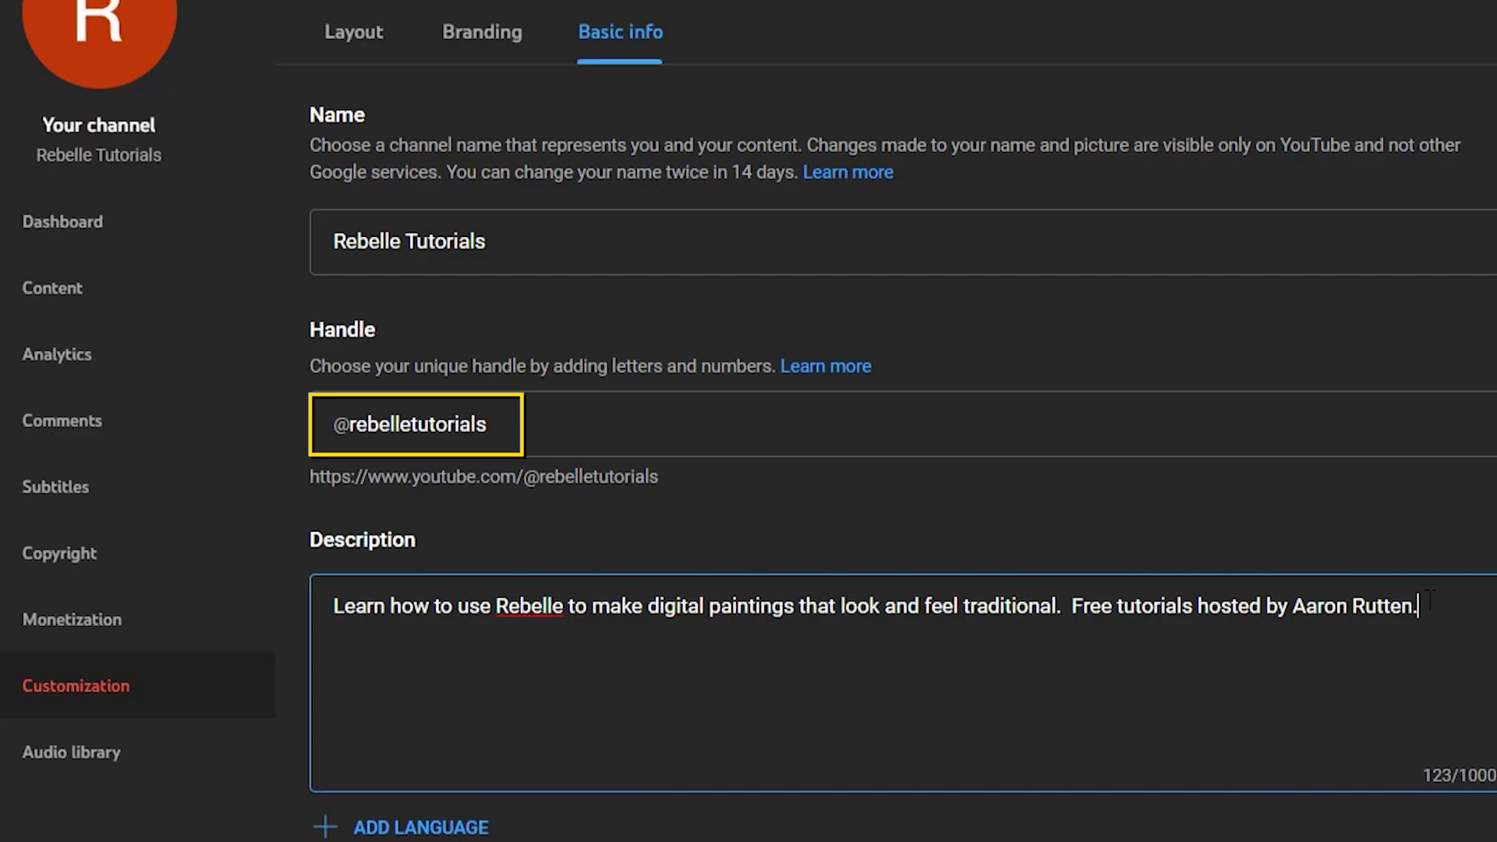
- Add a 'My Website' link with the host's website URL and publish the changes
{"action": "left_click", "coordinate": [241, 739]}
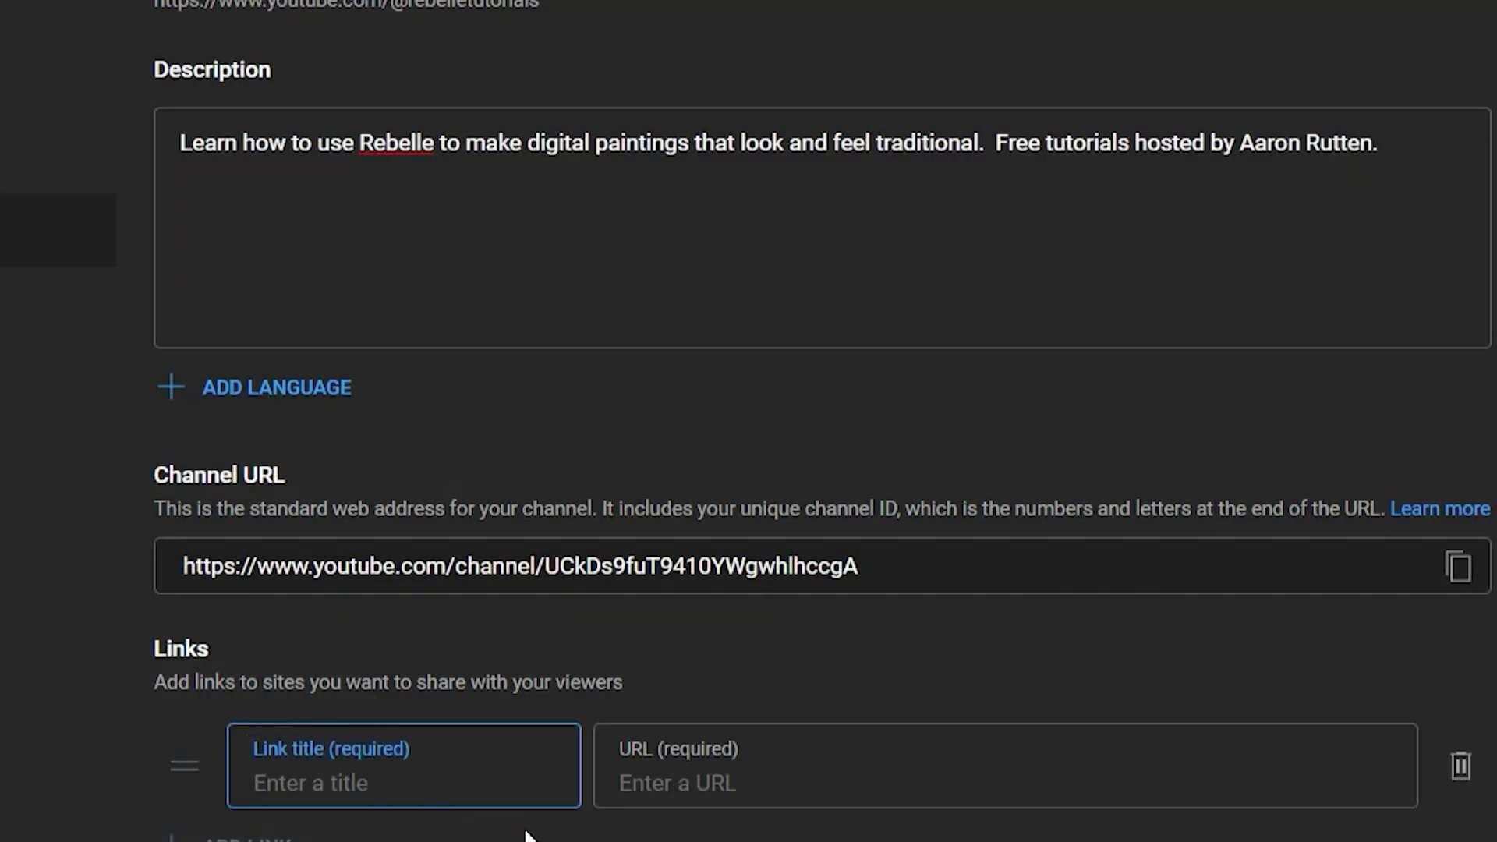
{"action": "type", "text": "My Website"}
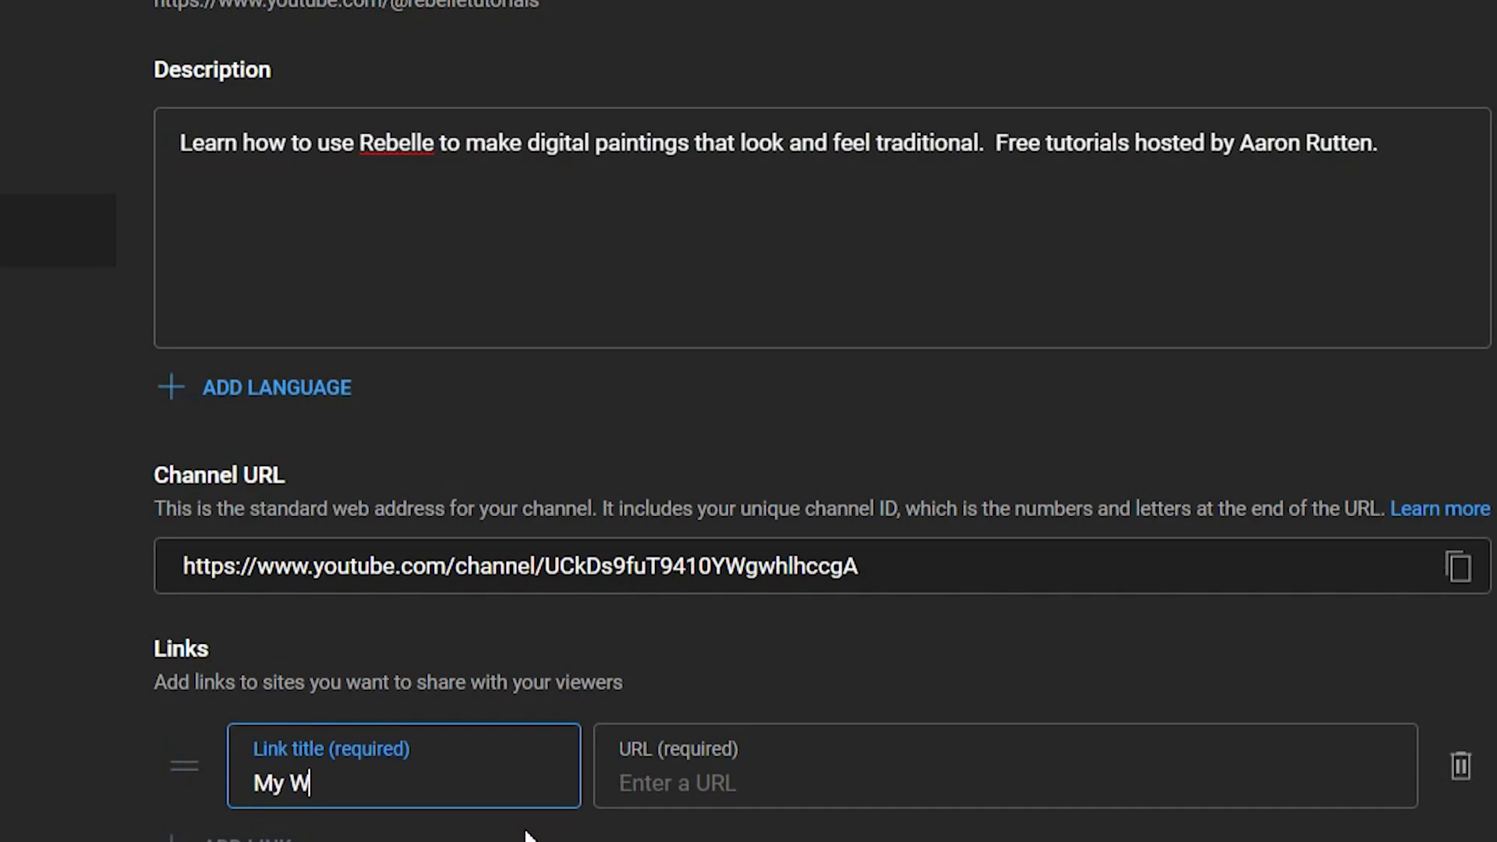
{"action": "left_click", "coordinate": [819, 796]}
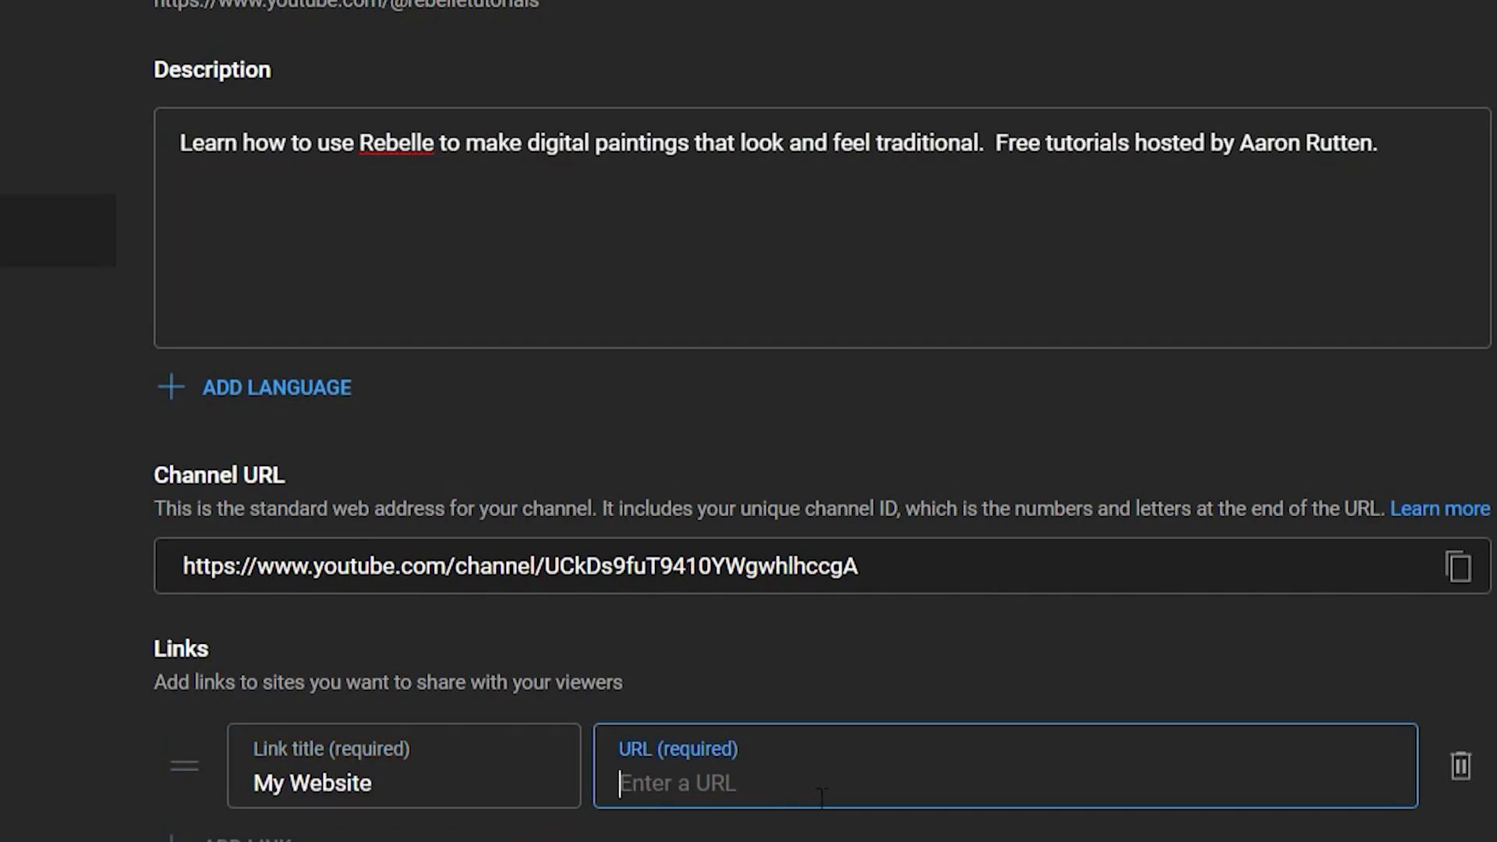
{"action": "type", "text": "https://"}
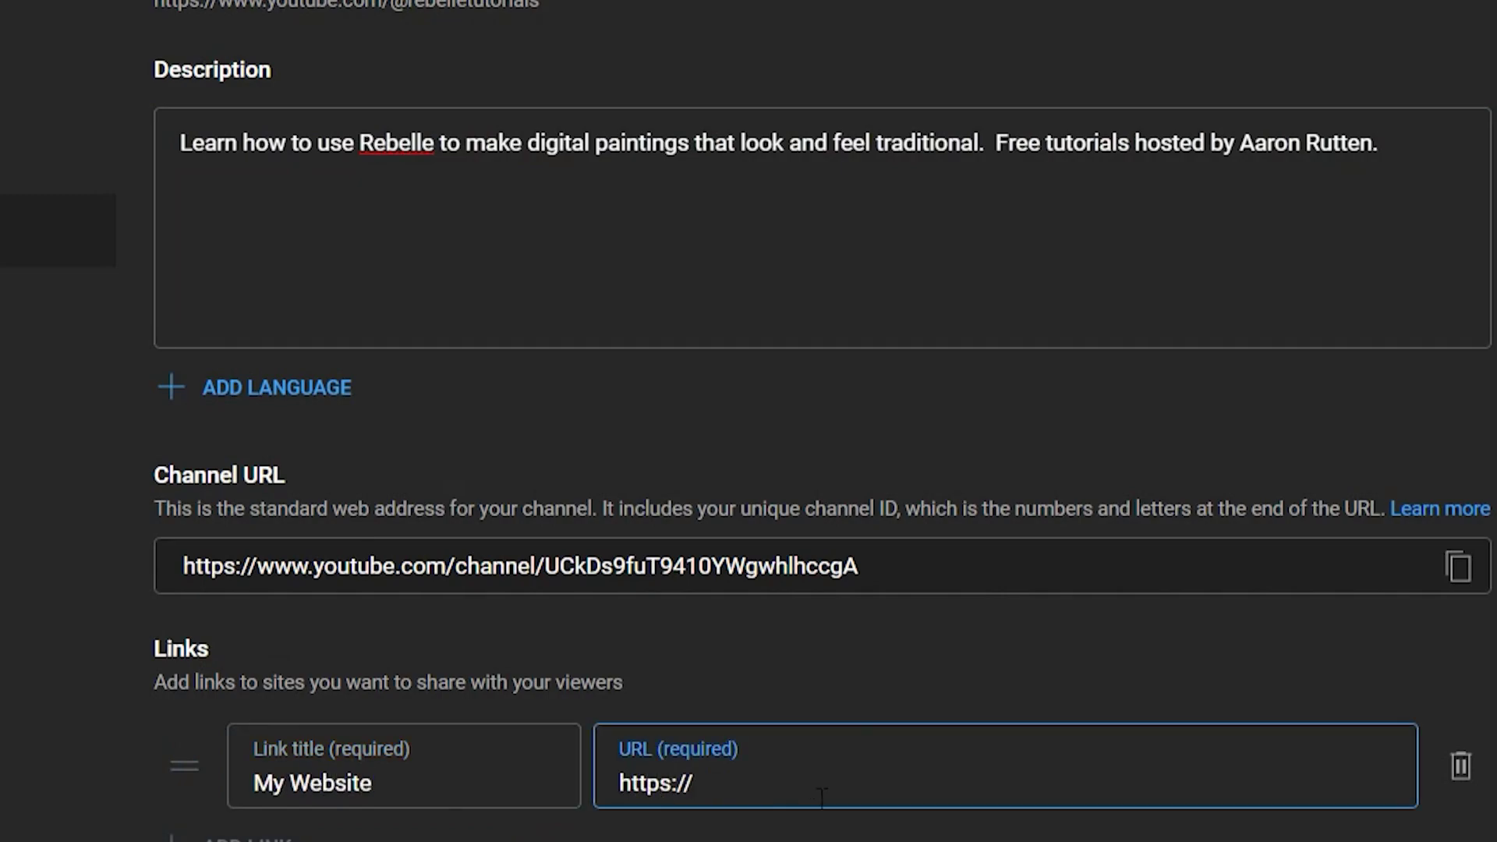
{"action": "type", "text": "aaronrutte"}
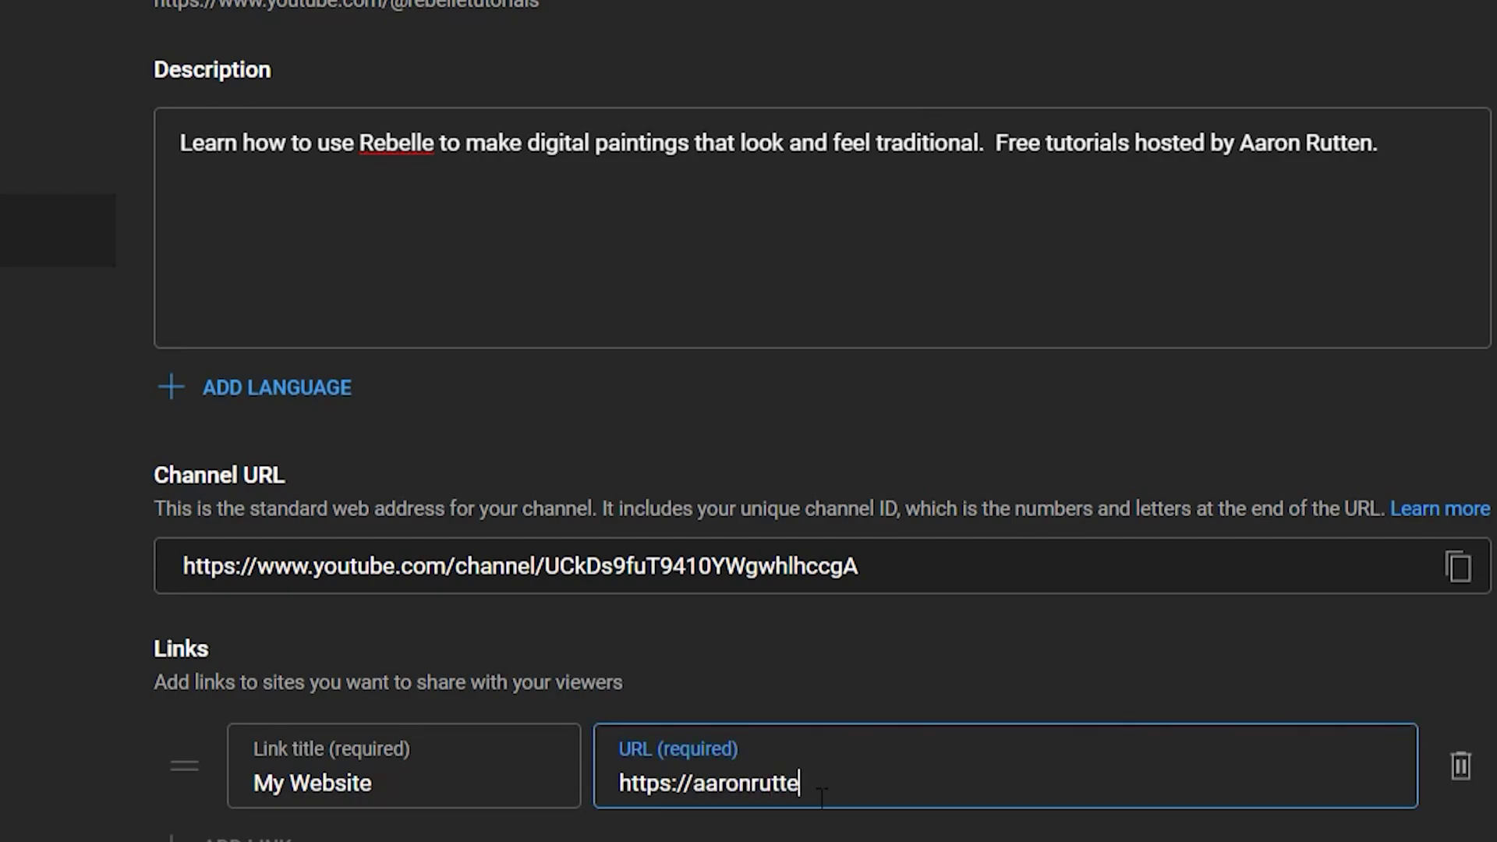
{"action": "type", "text": "n.com"}
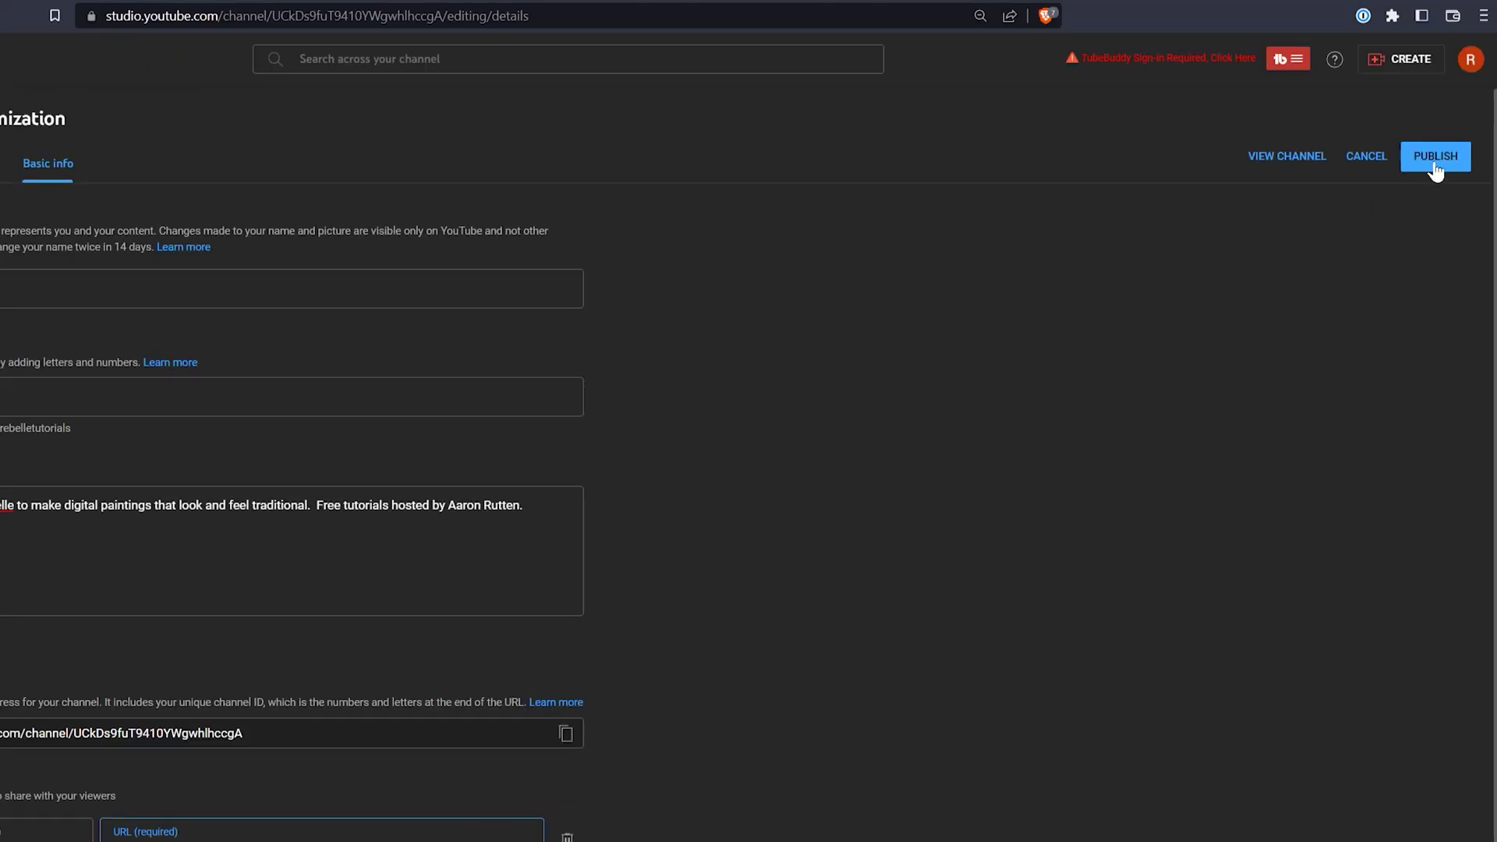
{"action": "left_click", "coordinate": [1437, 164]}
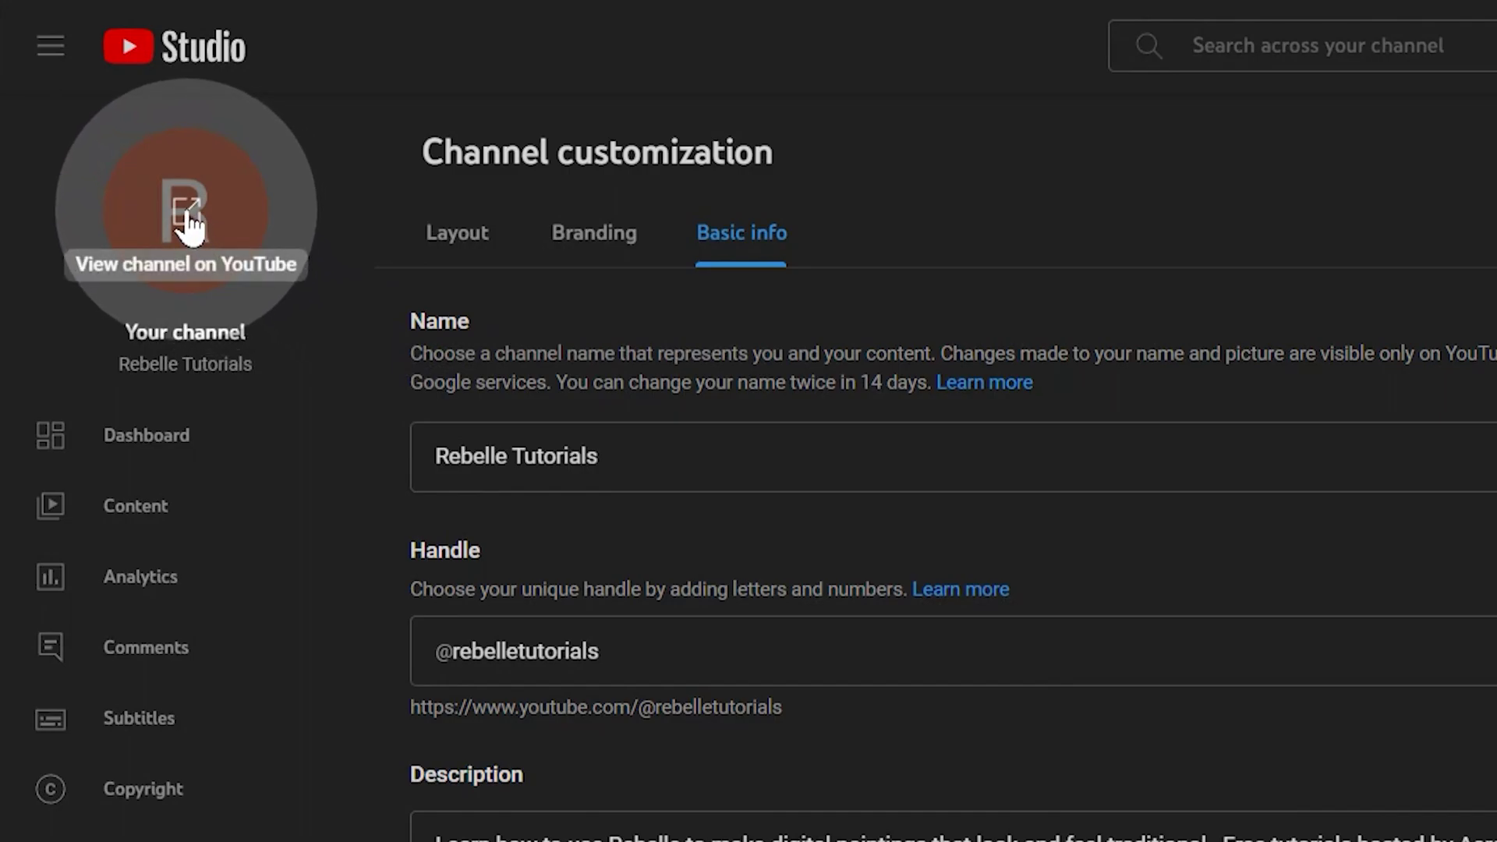
- View the channel on YouTube and bring up the Create menu to upload a video
{"action": "left_click", "coordinate": [187, 219]}
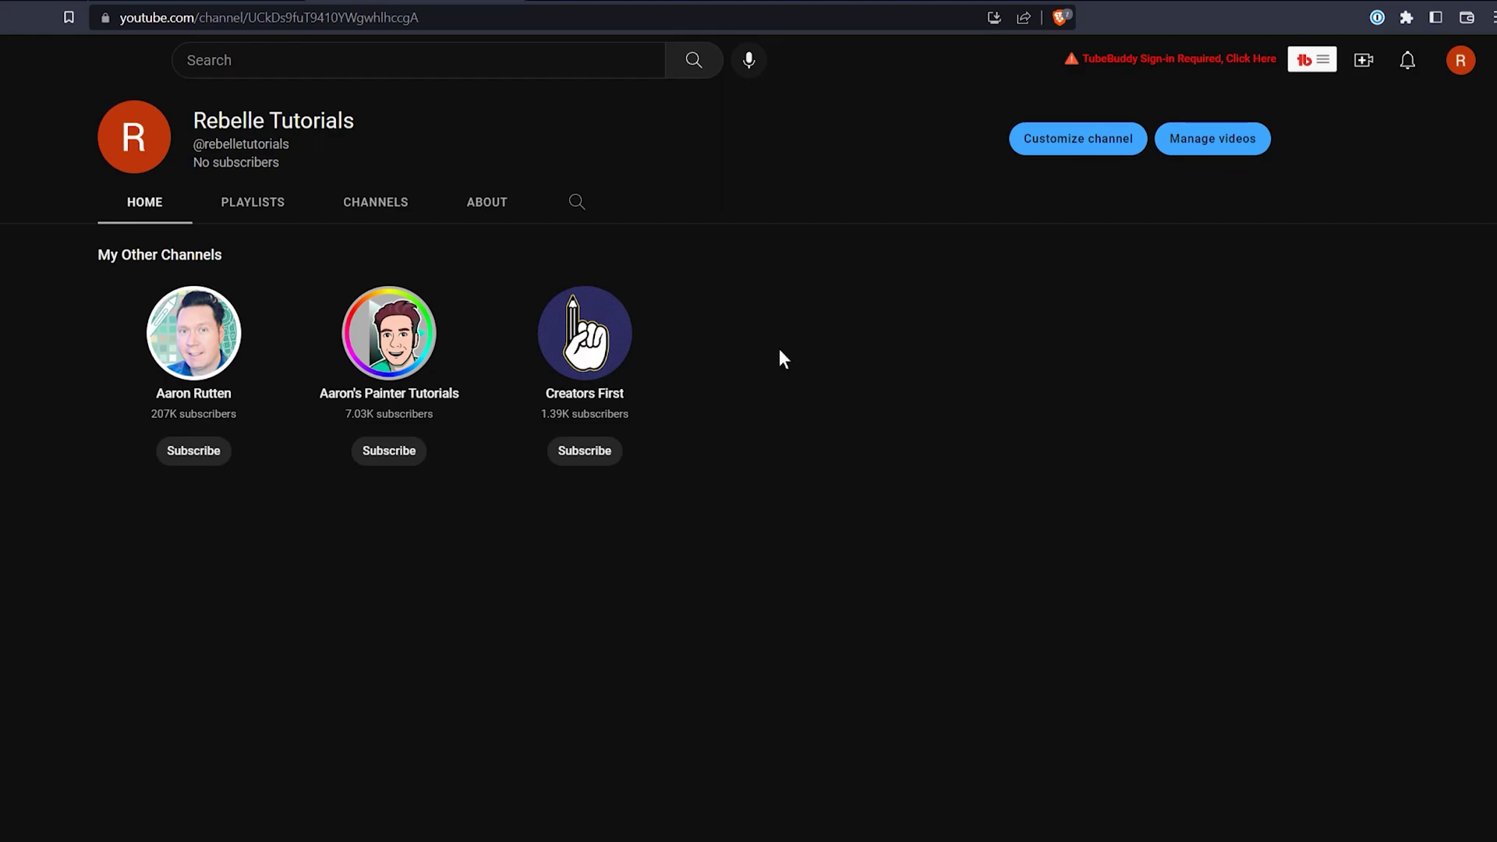
{"action": "left_click", "coordinate": [1364, 60]}
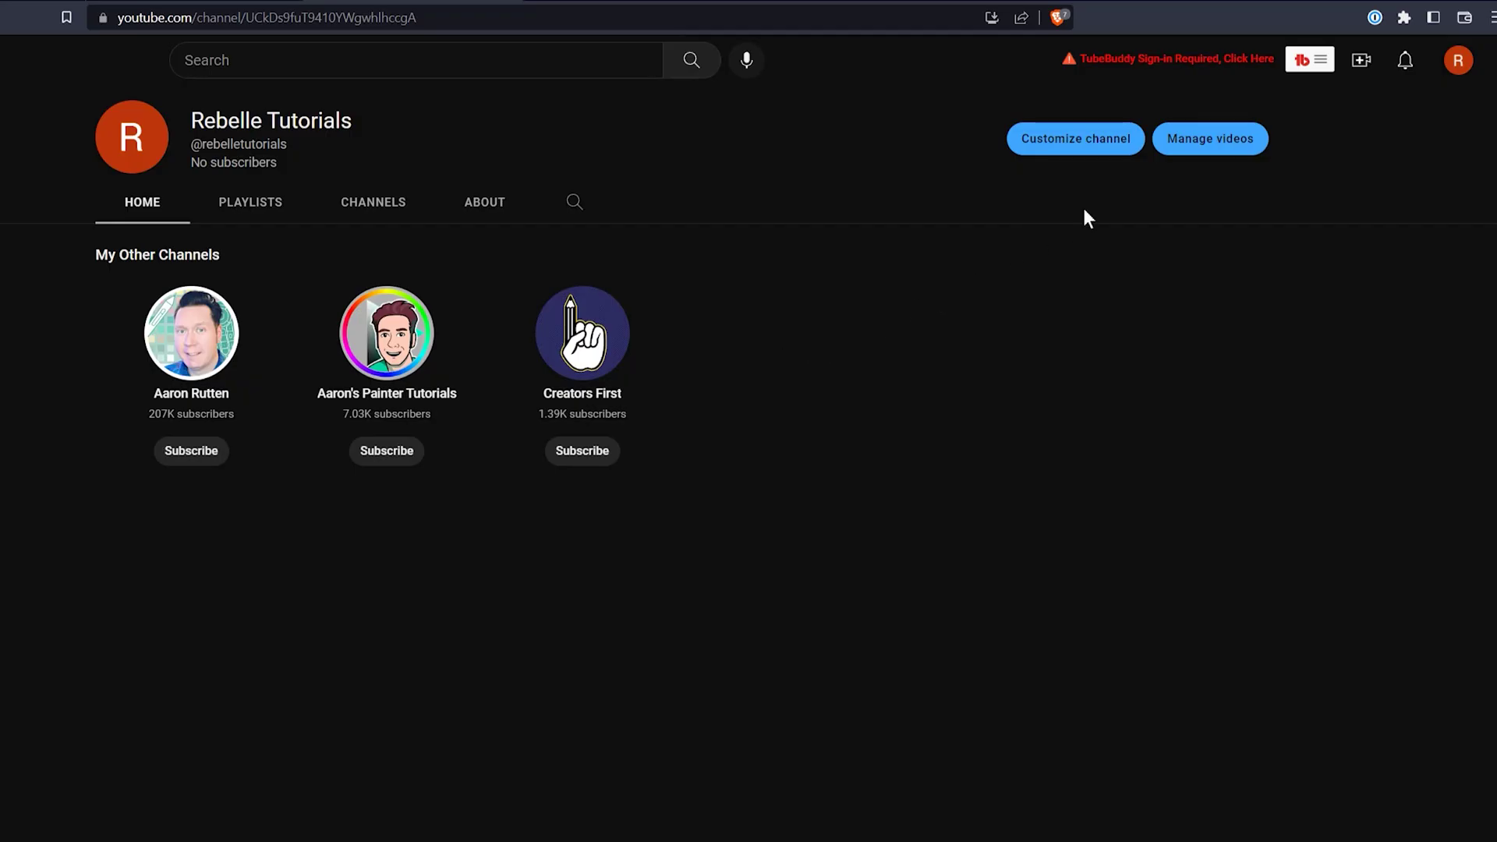
{"action": "left_click", "coordinate": [1361, 60]}
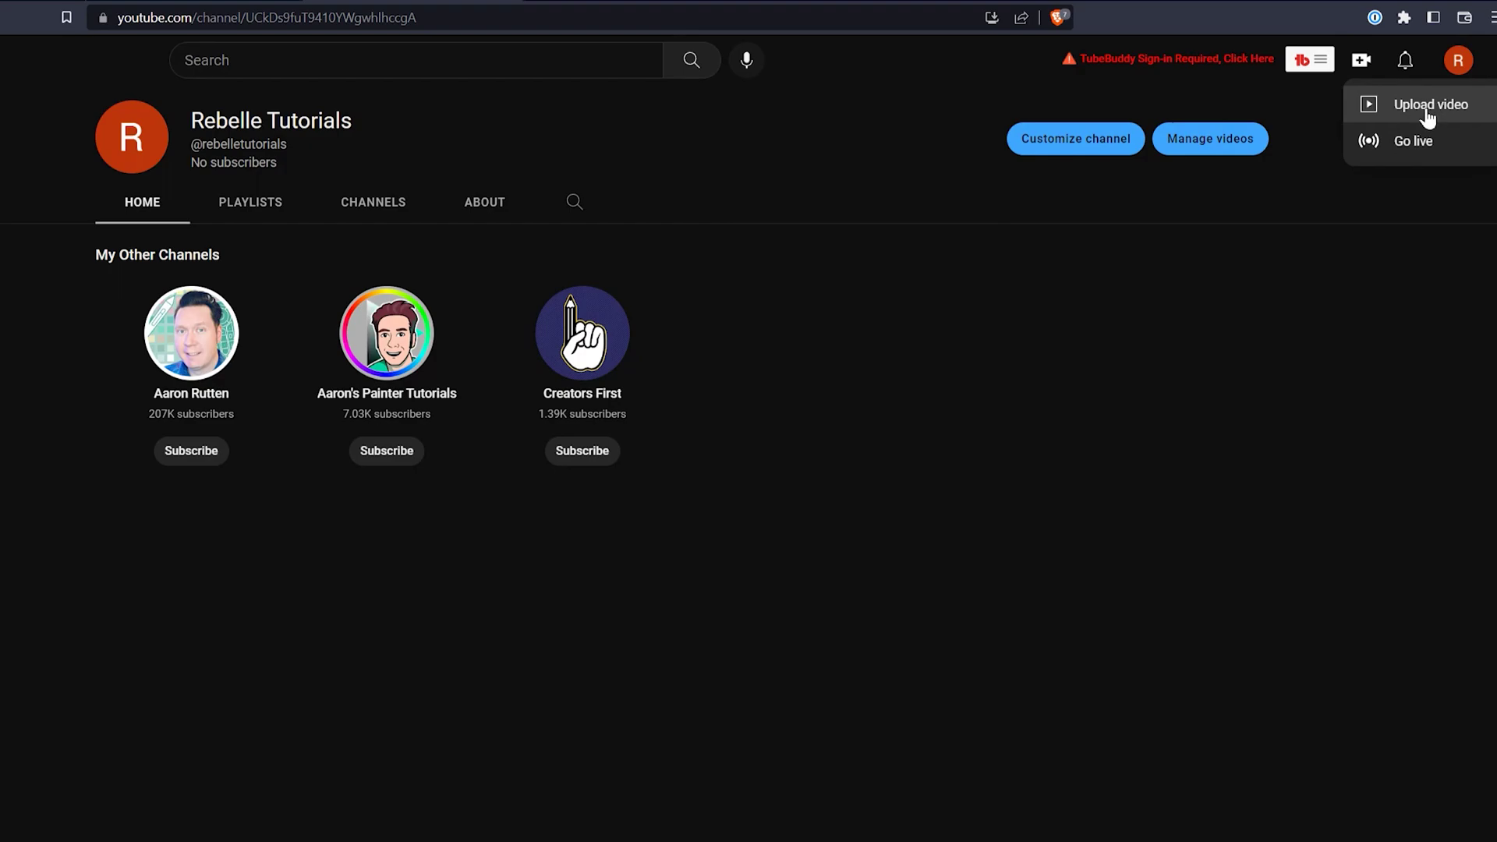